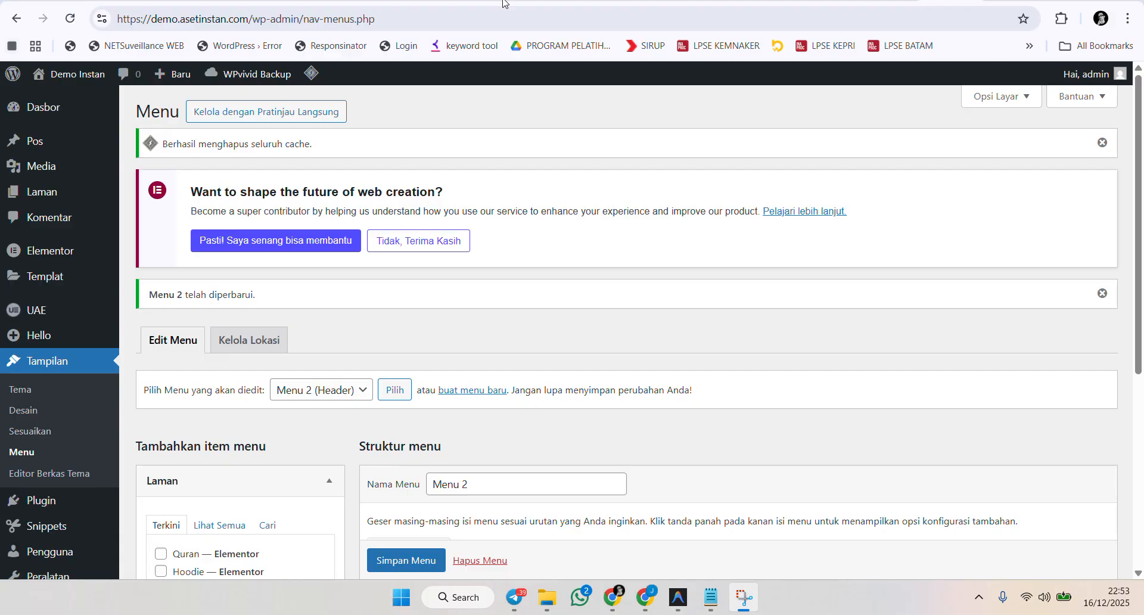
Open the installed plugins list and browse through the installed plugins.
{"action": "scroll", "coordinate": [667, 285], "scroll_direction": "down", "scroll_amount": 3}
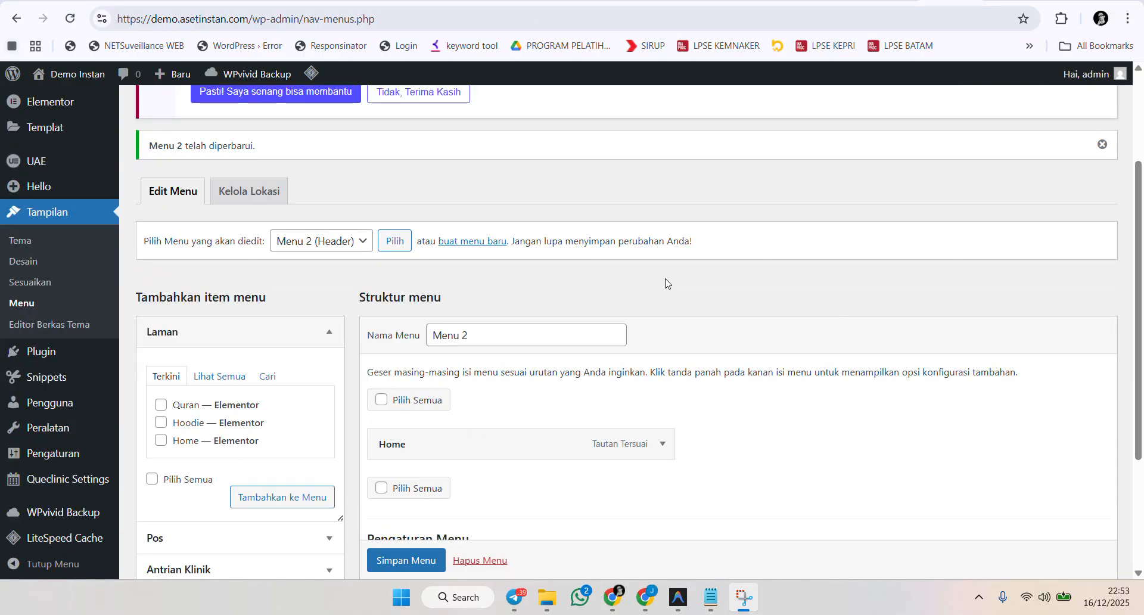
{"action": "mouse_move", "coordinate": [77, 353]}
{"action": "left_click", "coordinate": [205, 353]}
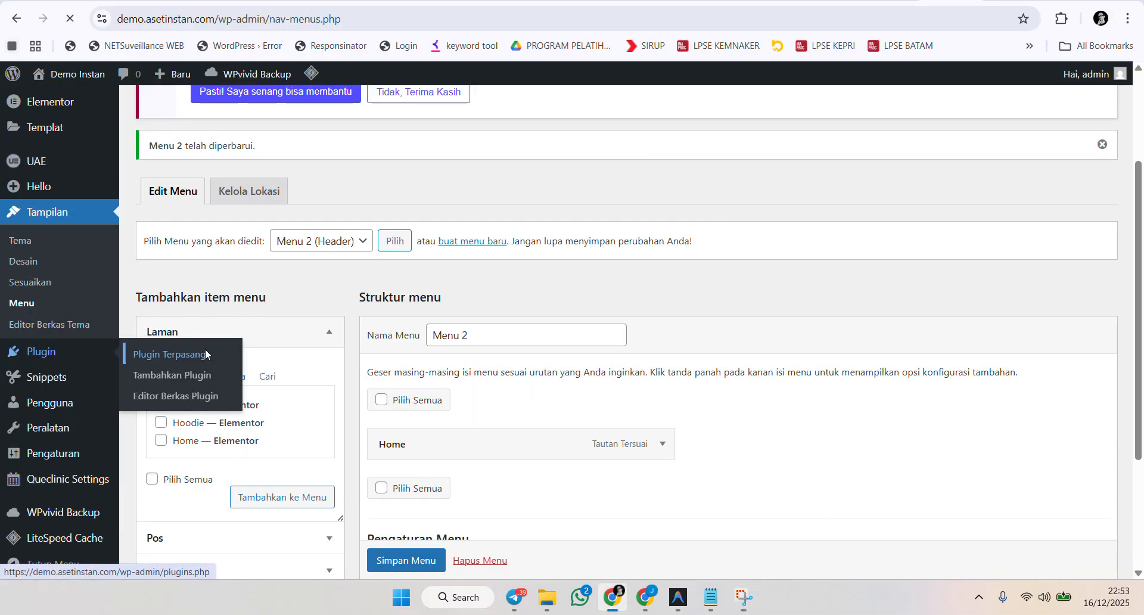
{"action": "scroll", "coordinate": [497, 279], "scroll_direction": "down", "scroll_amount": 5}
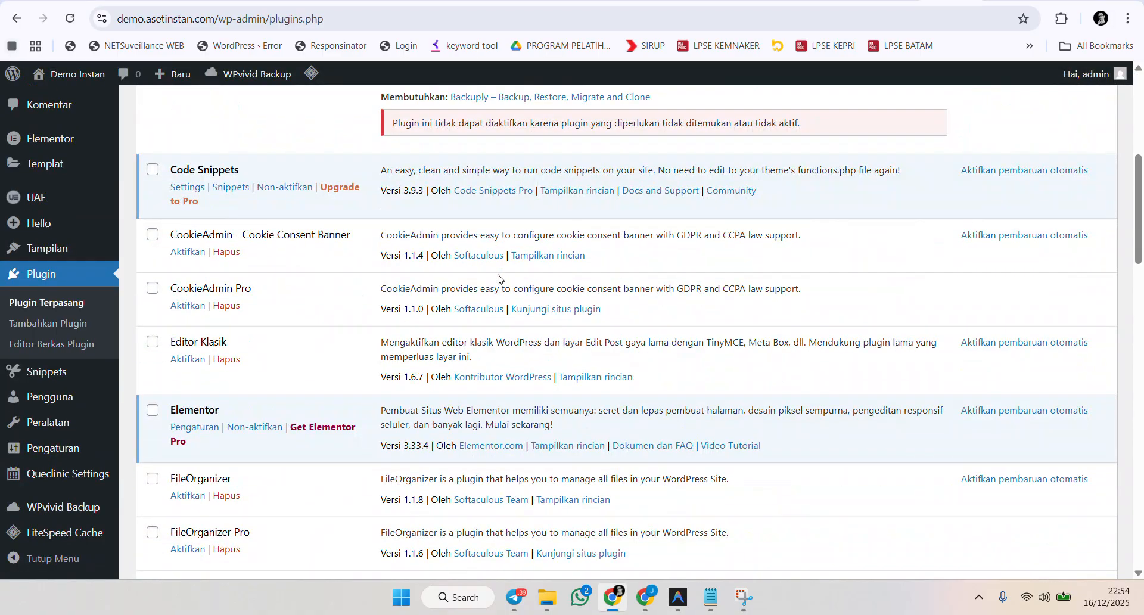
{"action": "scroll", "coordinate": [498, 279], "scroll_direction": "down", "scroll_amount": 10}
{"action": "scroll", "coordinate": [500, 280], "scroll_direction": "up", "scroll_amount": 2}
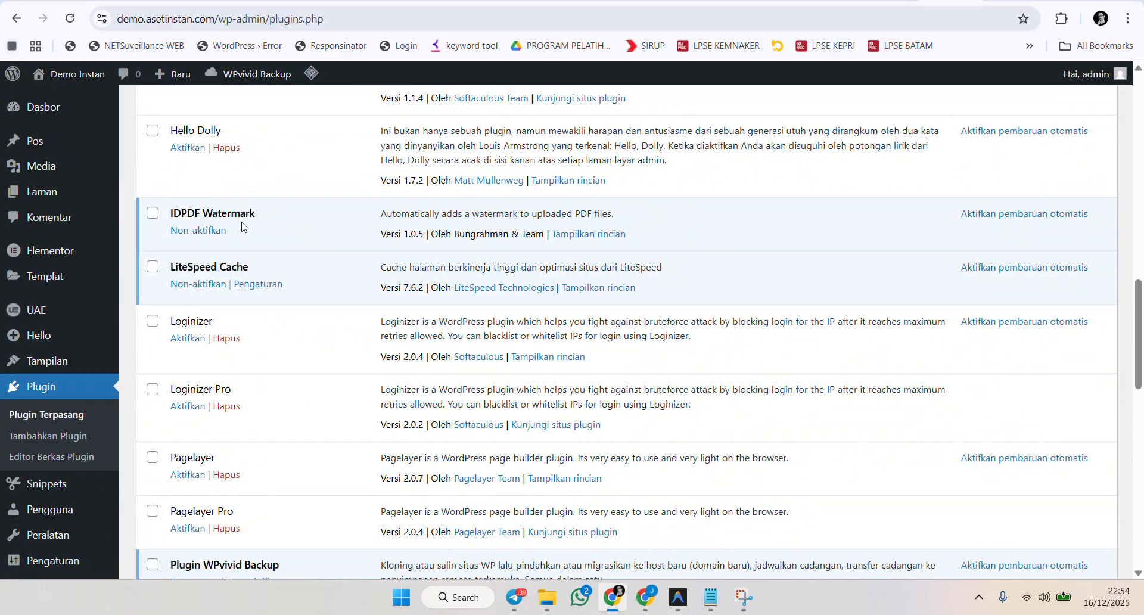
{"action": "scroll", "coordinate": [605, 175], "scroll_direction": "up", "scroll_amount": 15}
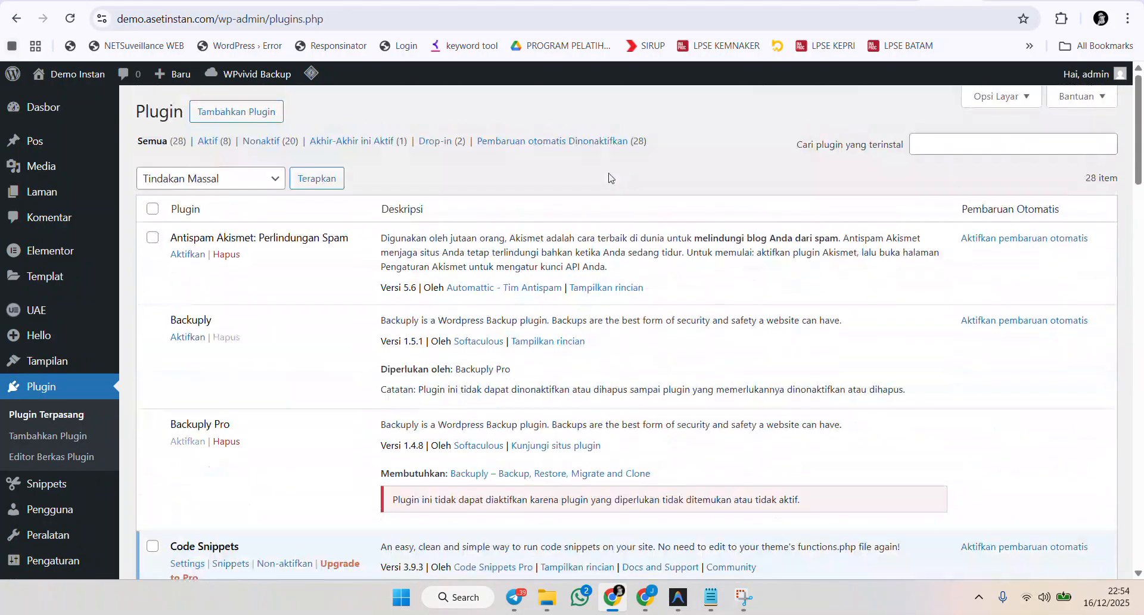
Open the Add Plugin page and show the zip upload form.
{"action": "left_click", "coordinate": [232, 114]}
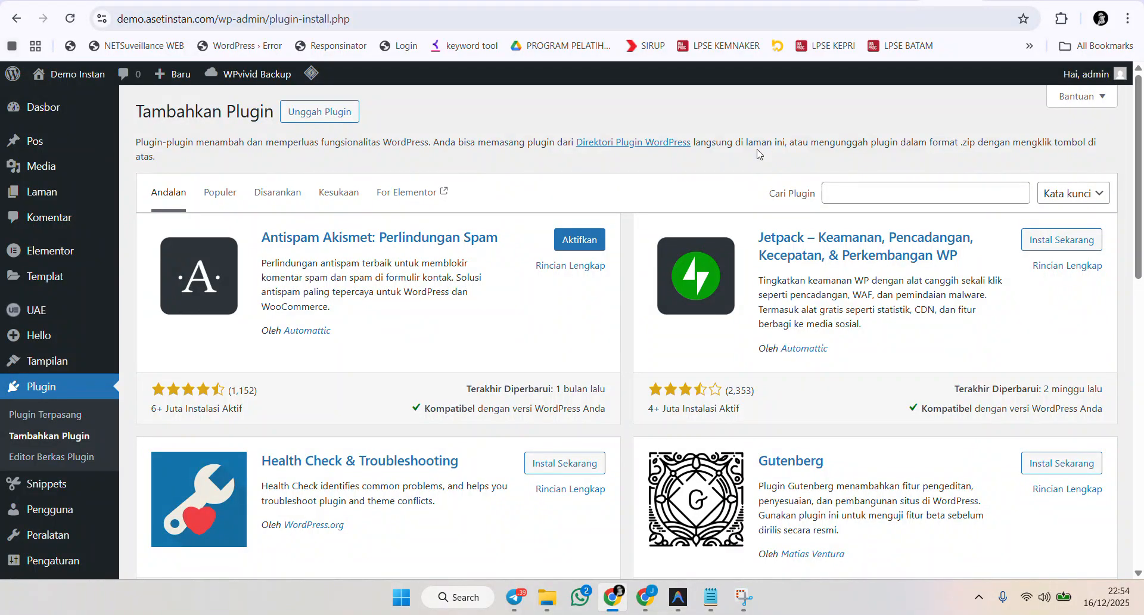
{"action": "left_click", "coordinate": [319, 116]}
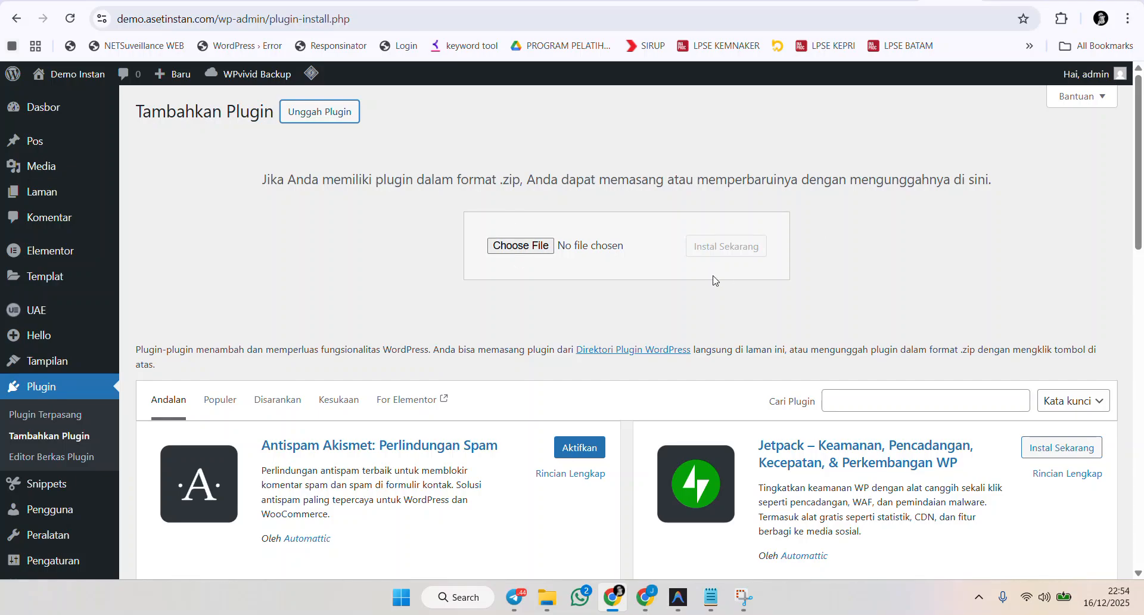
{"action": "scroll", "coordinate": [30, 372], "scroll_direction": "down", "scroll_amount": 5}
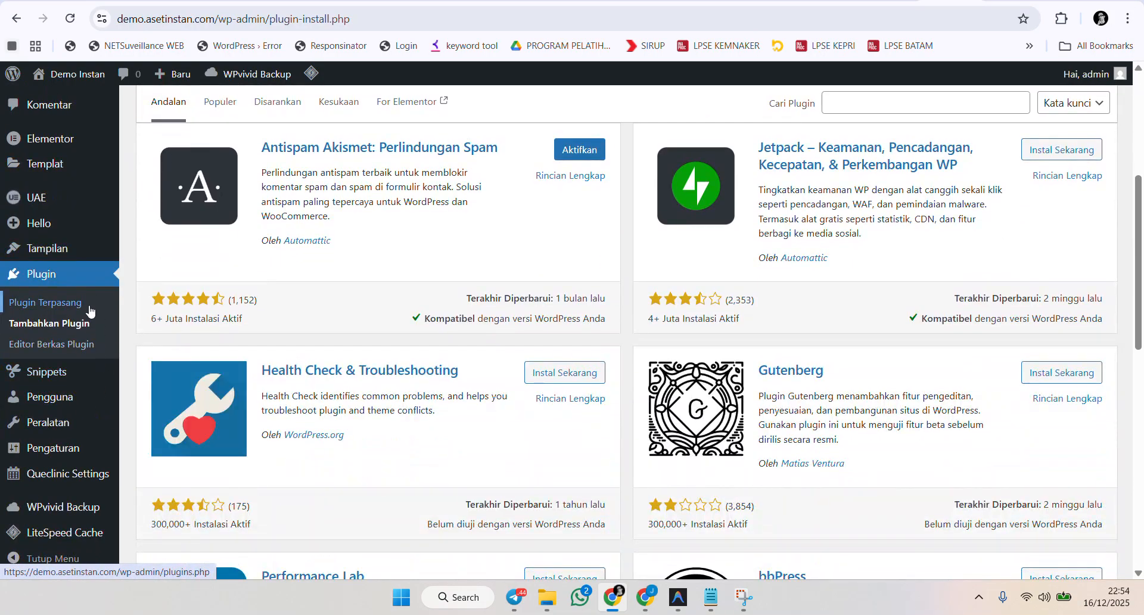
Open the IDPDF Watermark settings page from the Settings section.
{"action": "mouse_move", "coordinate": [76, 452]}
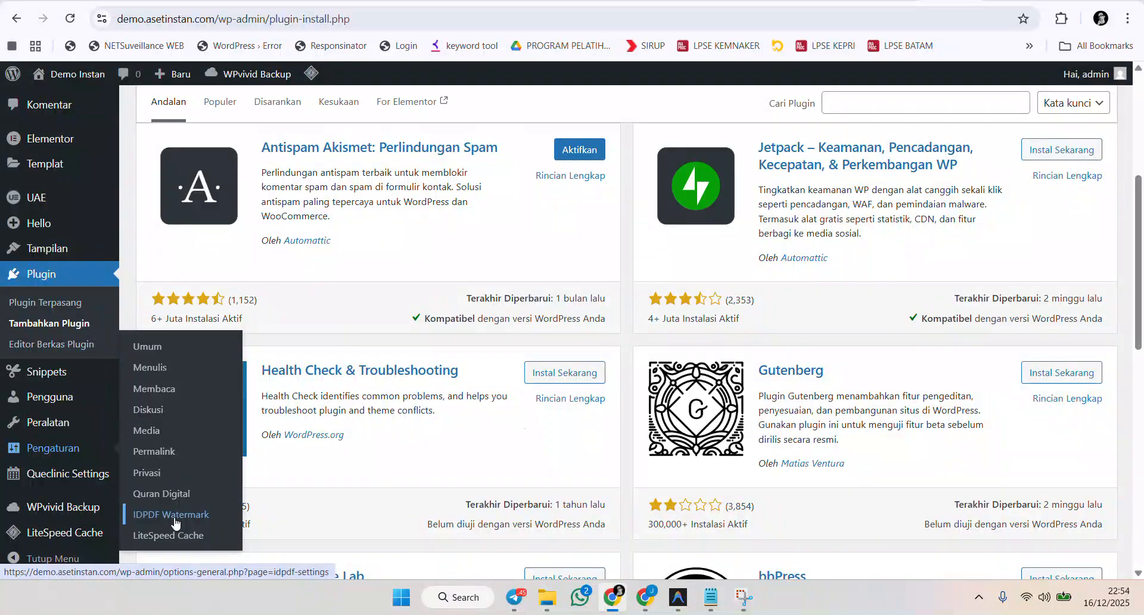
{"action": "scroll", "coordinate": [523, 429], "scroll_direction": "up", "scroll_amount": 5}
{"action": "scroll", "coordinate": [417, 339], "scroll_direction": "down", "scroll_amount": 4}
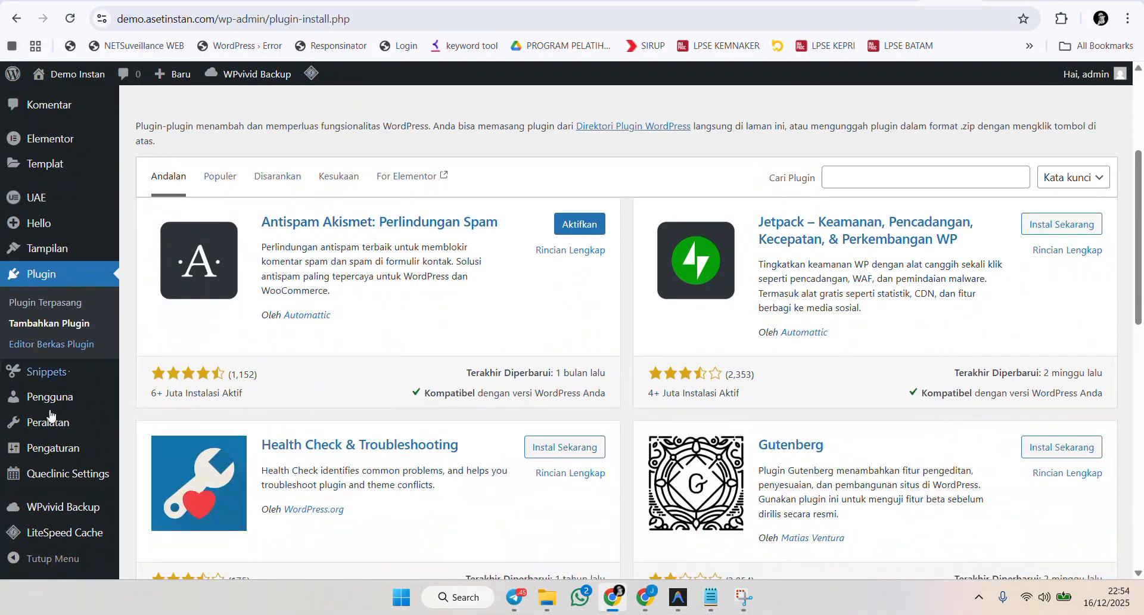
{"action": "left_click", "coordinate": [178, 513]}
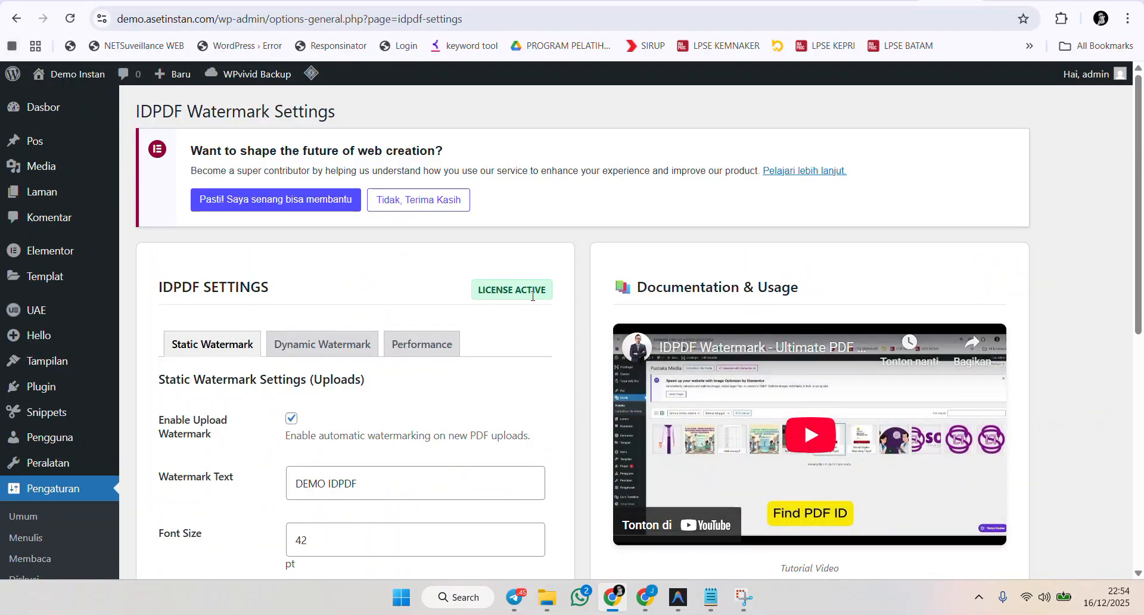
Review the IDPDF Settings license status and the Static Watermark options.
{"action": "scroll", "coordinate": [520, 329], "scroll_direction": "down", "scroll_amount": 1}
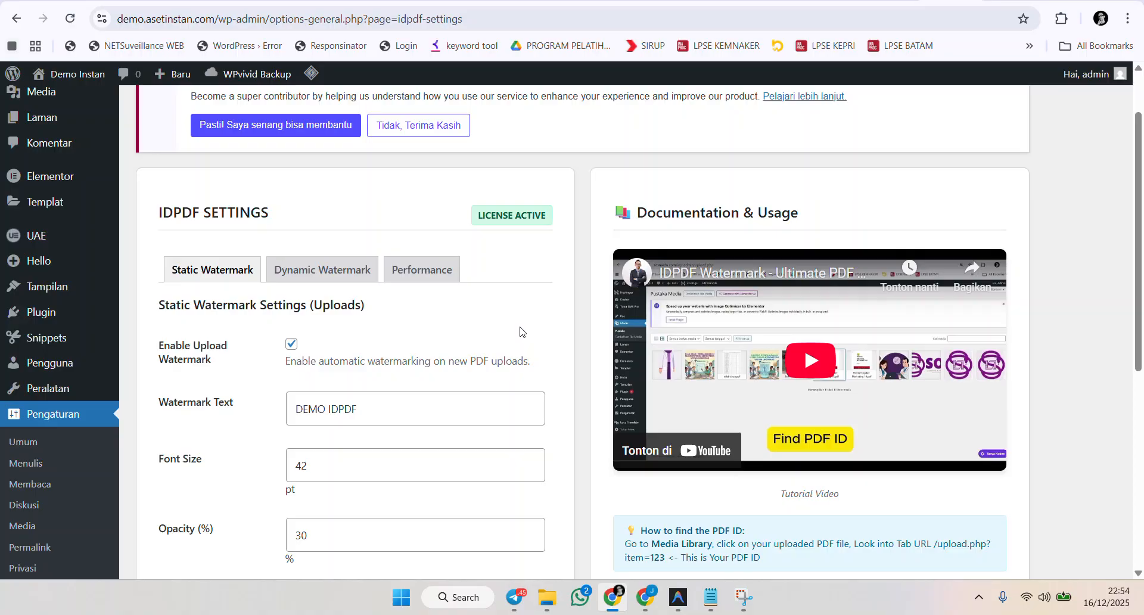
{"action": "left_click_drag", "start_coordinate": [477, 215], "coordinate": [546, 222]}
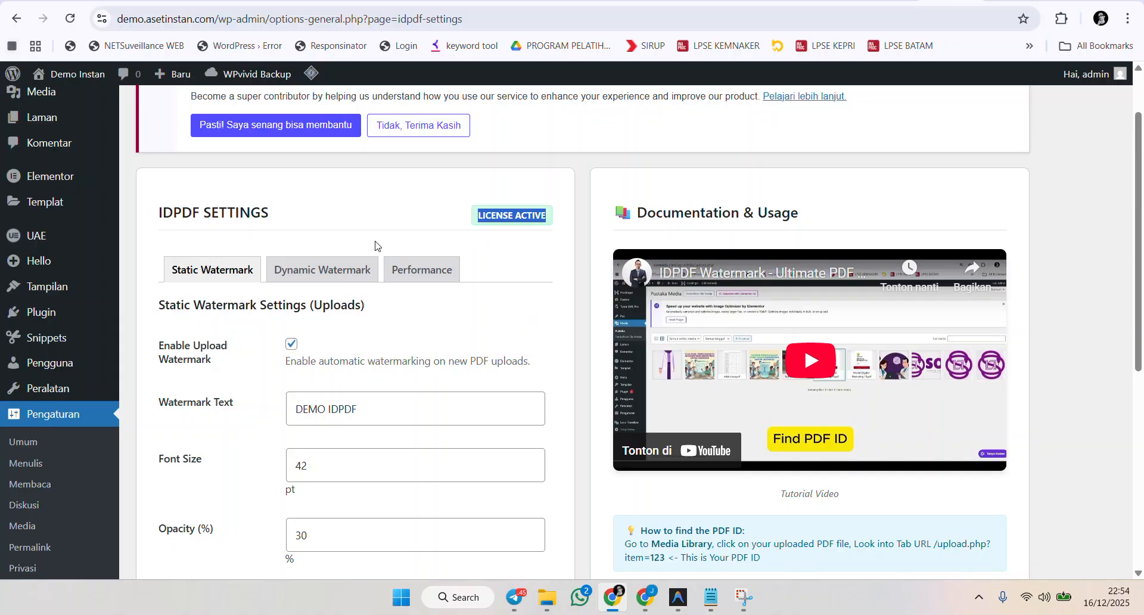
{"action": "scroll", "coordinate": [375, 242], "scroll_direction": "down", "scroll_amount": 1}
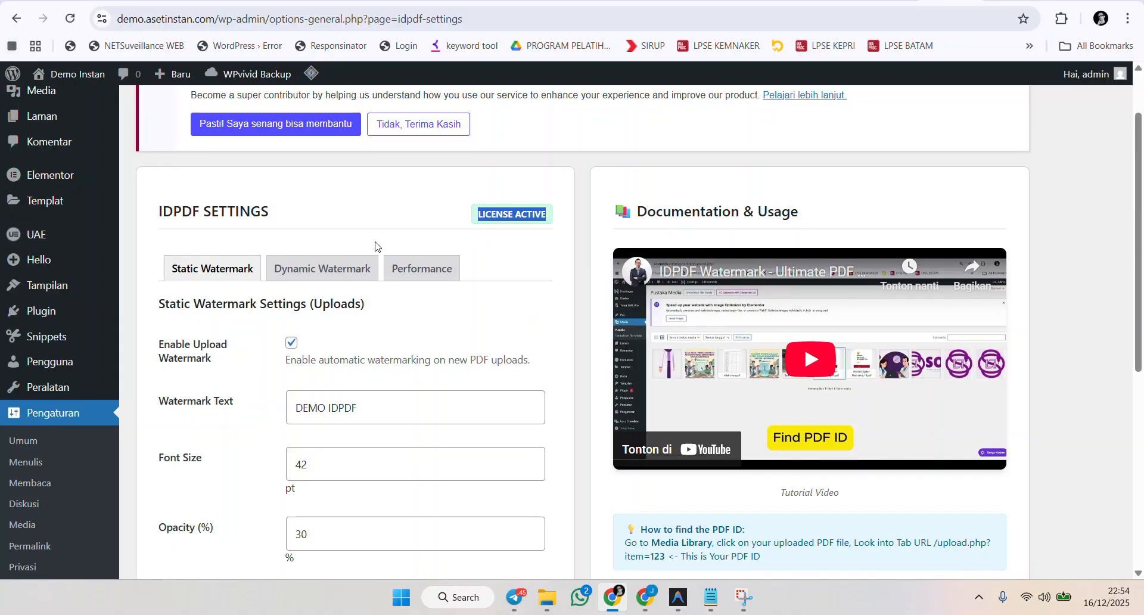
{"action": "scroll", "coordinate": [375, 242], "scroll_direction": "down", "scroll_amount": 1}
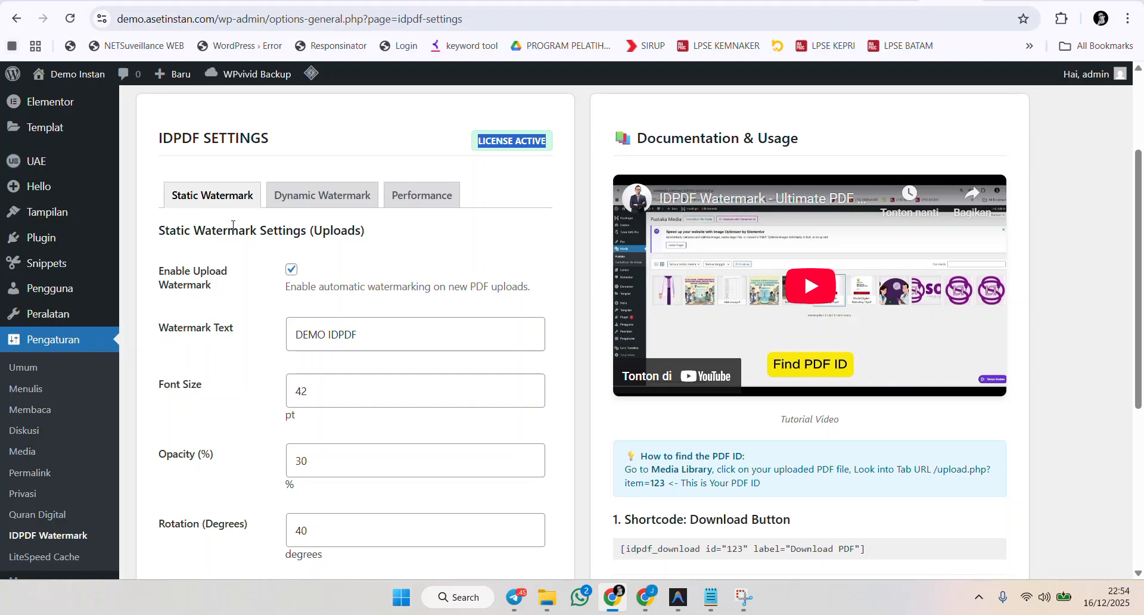
{"action": "scroll", "coordinate": [66, 258], "scroll_direction": "up", "scroll_amount": 1}
{"action": "mouse_move", "coordinate": [66, 258]}
{"action": "scroll", "coordinate": [66, 258], "scroll_direction": "up", "scroll_amount": 1}
{"action": "mouse_move", "coordinate": [77, 169]}
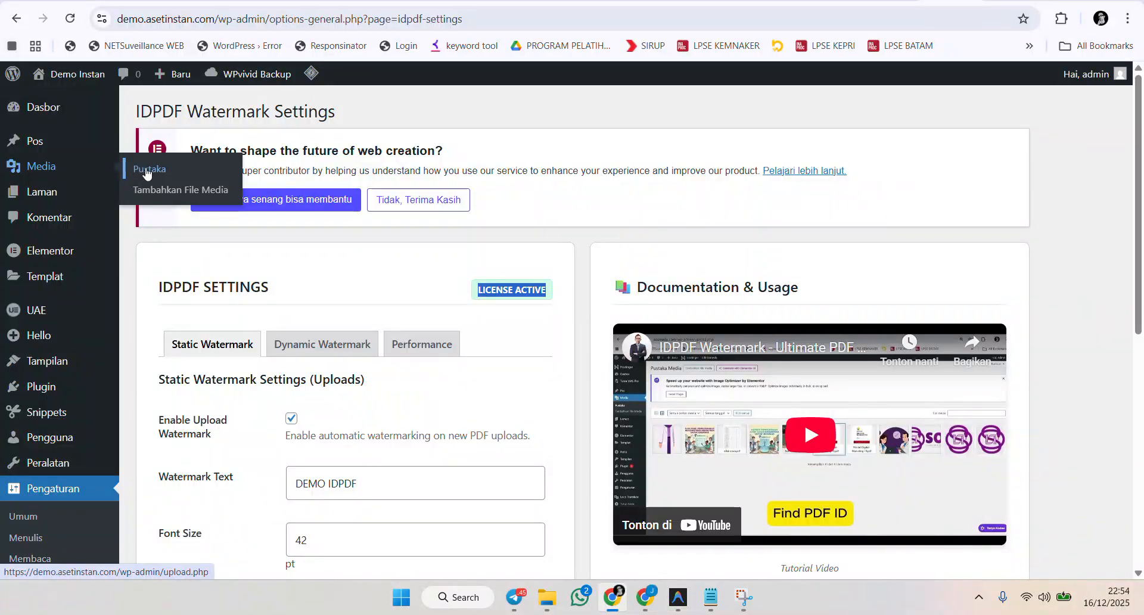
{"action": "scroll", "coordinate": [405, 261], "scroll_direction": "down", "scroll_amount": 2}
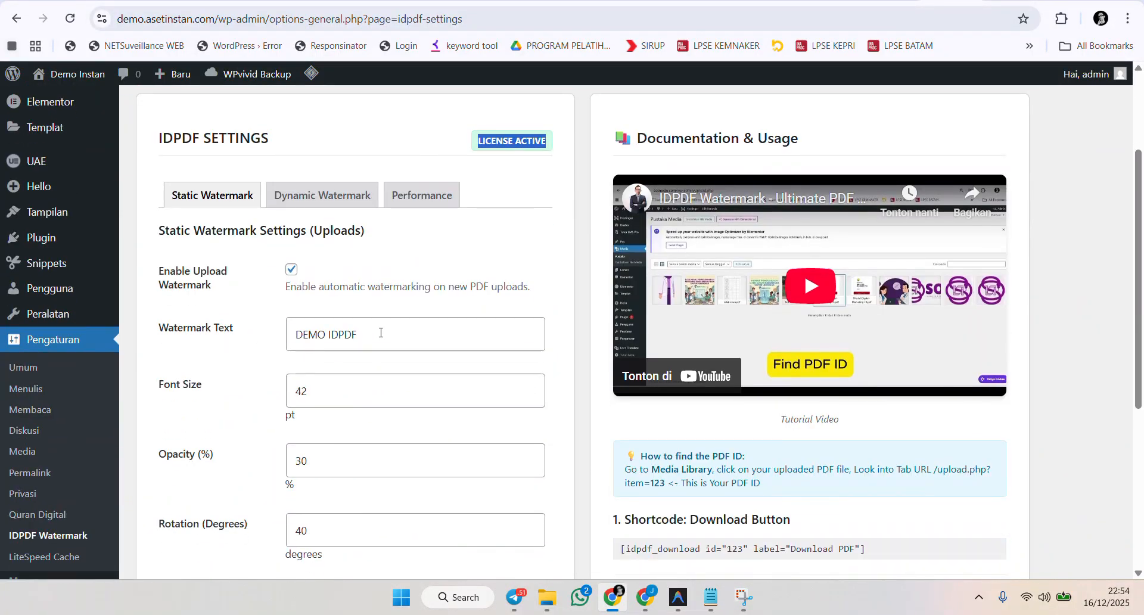
Examine the Watermark Text and Font Size fields of the static watermark settings.
{"action": "left_click_drag", "start_coordinate": [376, 333], "coordinate": [268, 339]}
{"action": "left_click_drag", "start_coordinate": [354, 326], "coordinate": [292, 334]}
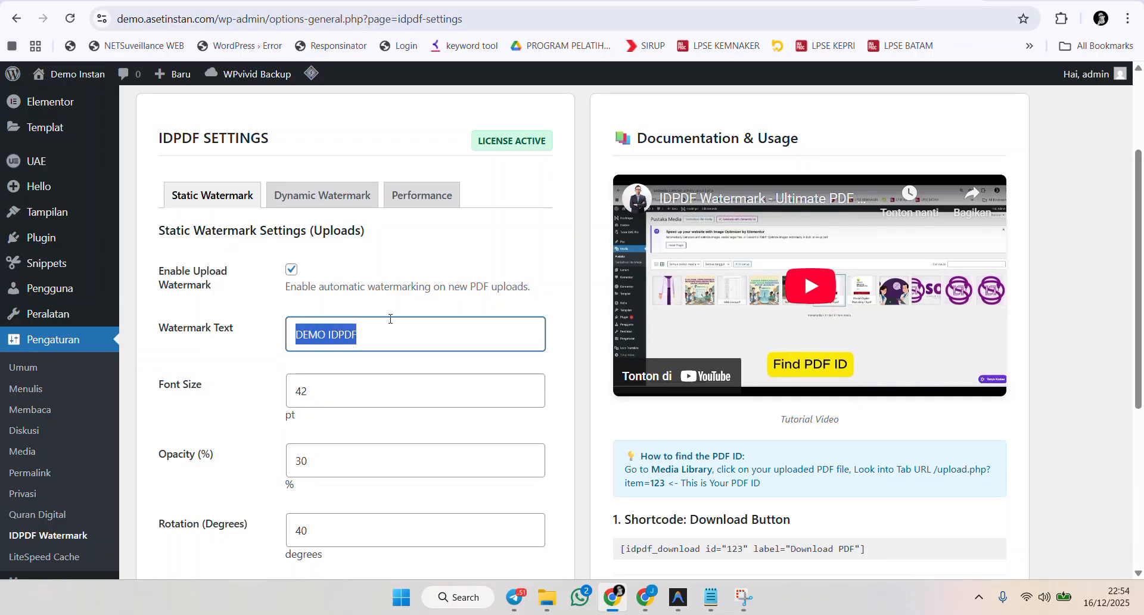
{"action": "left_click_drag", "start_coordinate": [392, 335], "coordinate": [274, 342]}
{"action": "left_click", "coordinate": [308, 326]}
{"action": "scroll", "coordinate": [217, 313], "scroll_direction": "down", "scroll_amount": 1}
{"action": "scroll", "coordinate": [217, 314], "scroll_direction": "down", "scroll_amount": 1}
{"action": "left_click_drag", "start_coordinate": [164, 308], "coordinate": [204, 326]}
{"action": "left_click", "coordinate": [313, 316]}
{"action": "left_click_drag", "start_coordinate": [328, 316], "coordinate": [288, 309]}
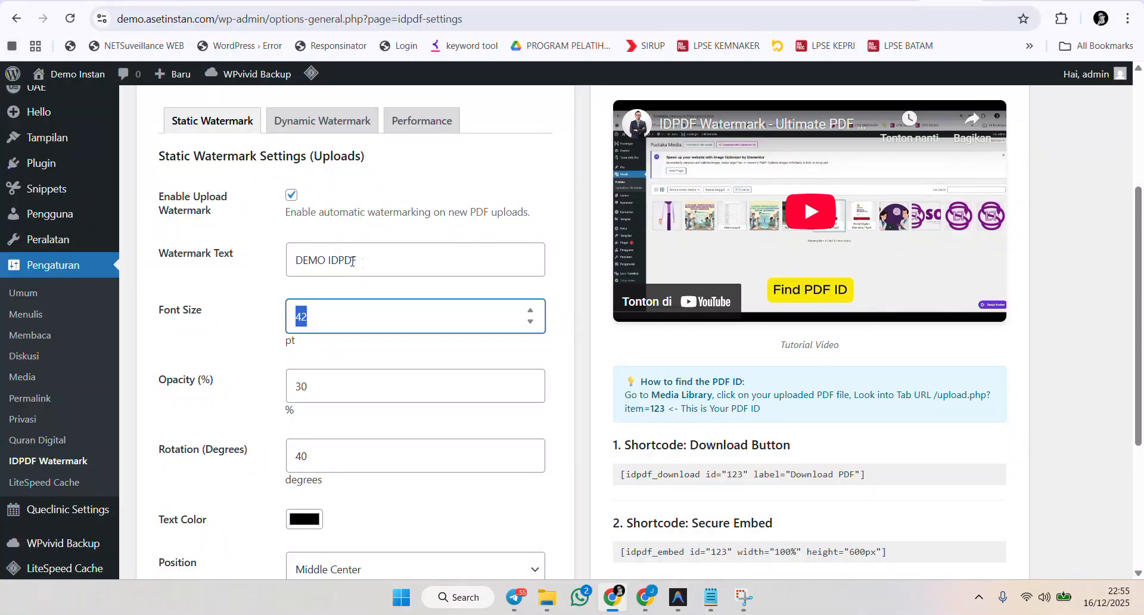
Open the Text Color picker and choose Middle Center as the watermark Position.
{"action": "scroll", "coordinate": [321, 292], "scroll_direction": "down", "scroll_amount": 3}
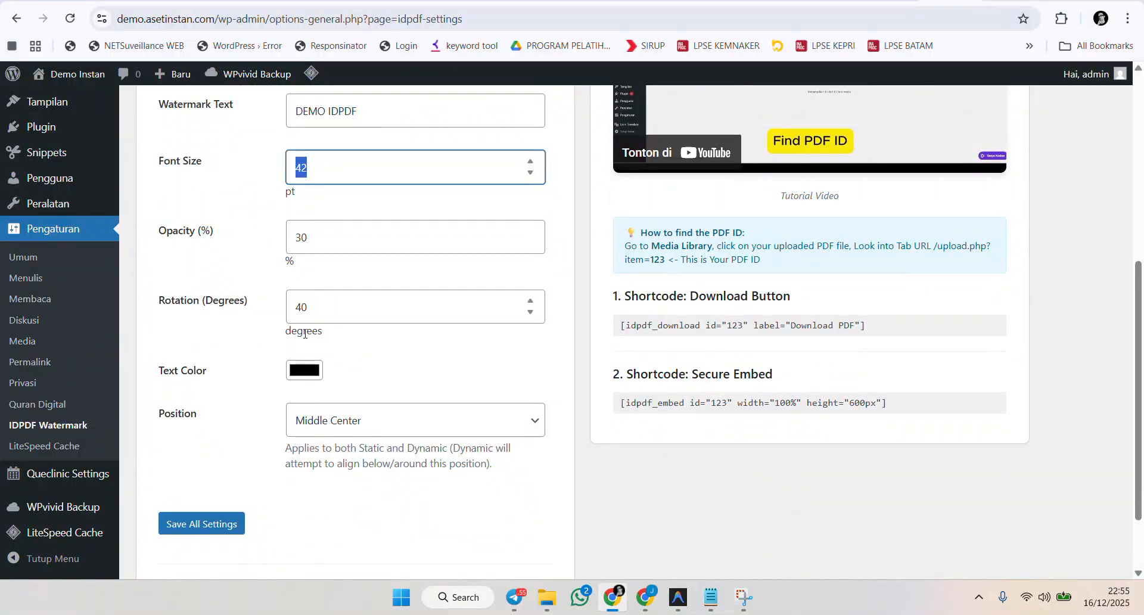
{"action": "left_click", "coordinate": [304, 369]}
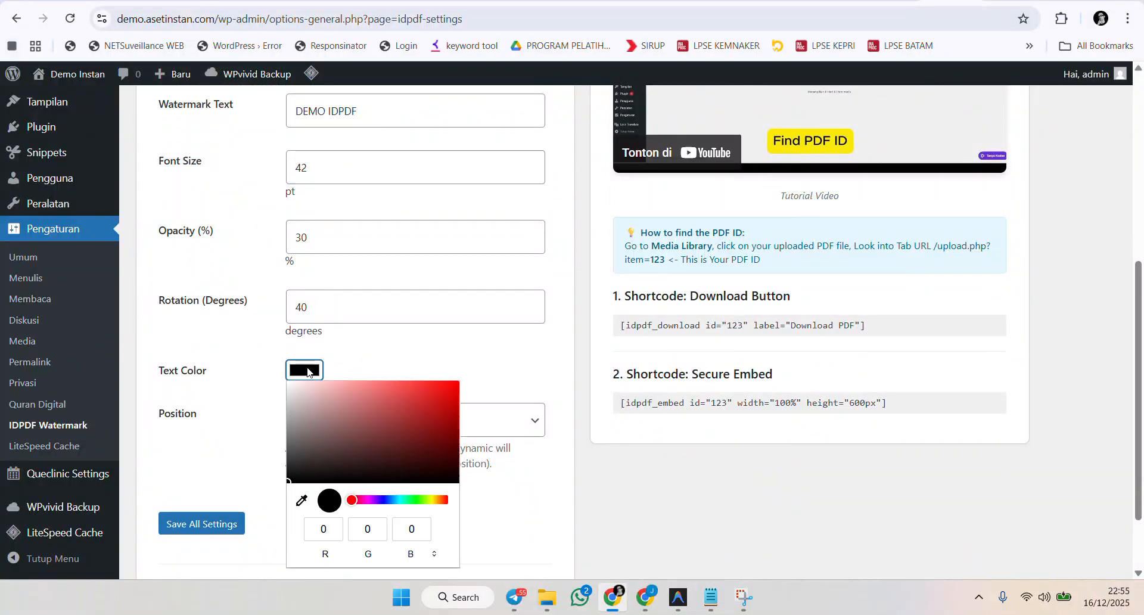
{"action": "left_click", "coordinate": [499, 358]}
{"action": "left_click", "coordinate": [423, 423]}
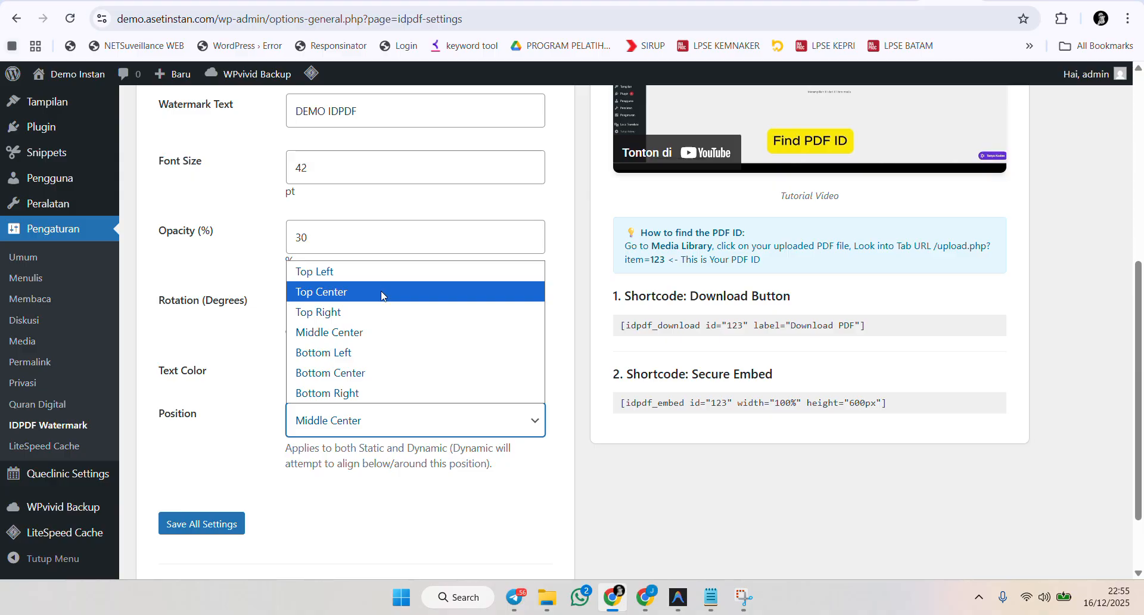
{"action": "left_click", "coordinate": [370, 332]}
Switch to the Dynamic Watermark tab and review its User Info to Display options.
{"action": "scroll", "coordinate": [321, 357], "scroll_direction": "up", "scroll_amount": 6}
{"action": "left_click", "coordinate": [322, 344]}
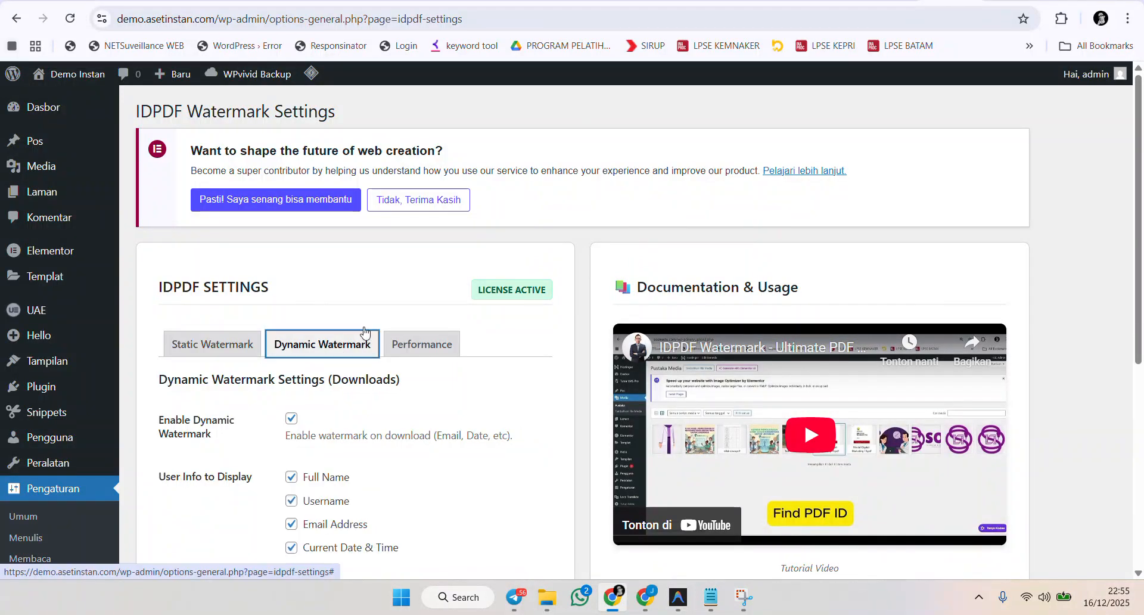
{"action": "scroll", "coordinate": [394, 318], "scroll_direction": "down", "scroll_amount": 1}
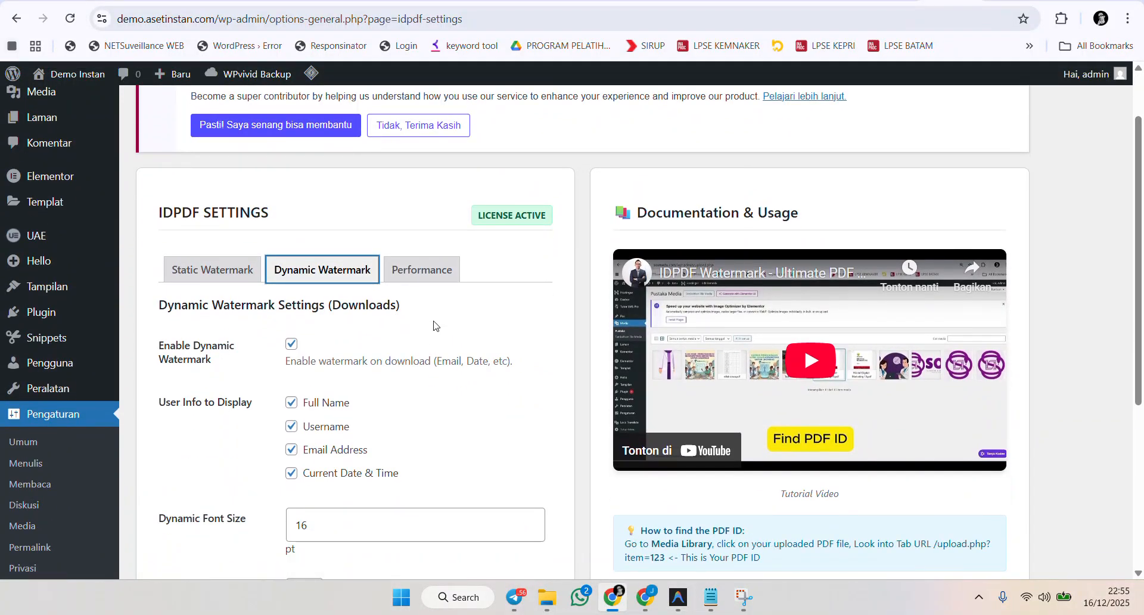
{"action": "scroll", "coordinate": [436, 325], "scroll_direction": "down", "scroll_amount": 2}
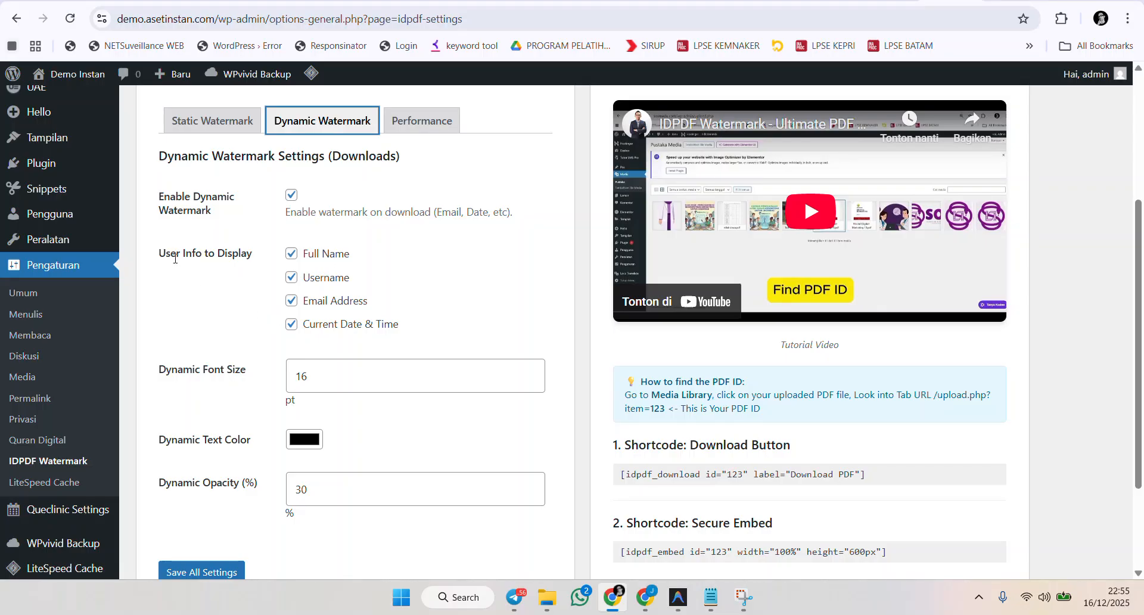
{"action": "left_click_drag", "start_coordinate": [165, 249], "coordinate": [264, 277]}
Uncheck Username, Email Address and Current Date & Time under User Info to Display.
{"action": "key", "text": "Tab"}
{"action": "key", "text": "space"}
{"action": "key", "text": "Tab"}
{"action": "key", "text": "space"}
{"action": "key", "text": "Tab"}
{"action": "key", "text": "space"}
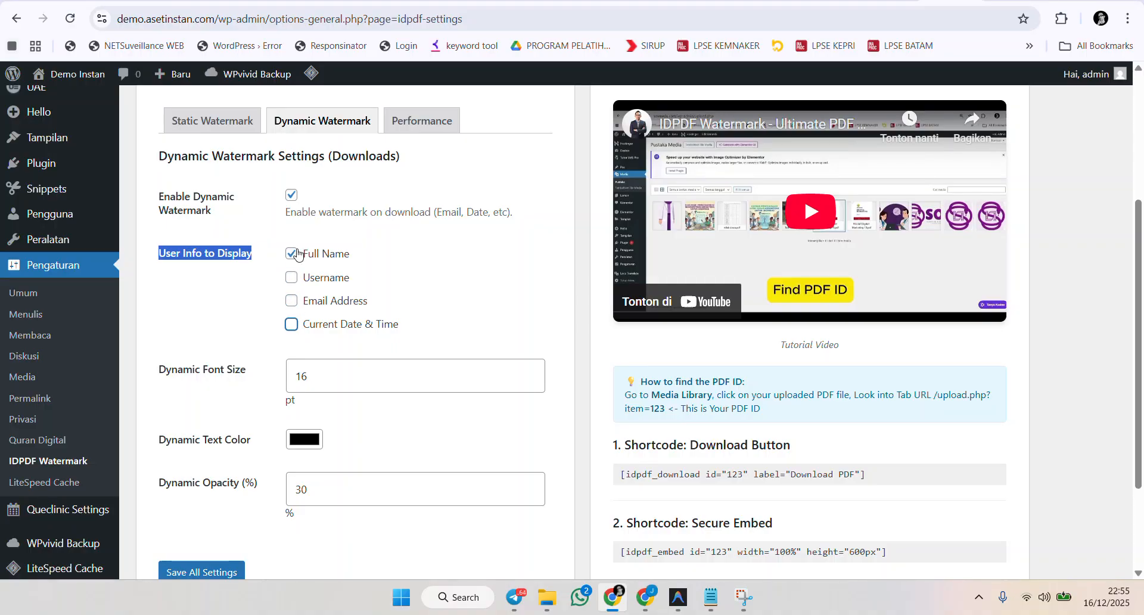
Re-check Full Name, Username, Email Address and Current Date & Time under User Info to Display.
{"action": "left_click", "coordinate": [297, 254]}
{"action": "left_click", "coordinate": [292, 278]}
{"action": "key", "text": "shift+Tab"}
{"action": "key", "text": "space"}
{"action": "key", "text": "Tab"}
{"action": "key", "text": "Tab"}
{"action": "key", "text": "space"}
{"action": "key", "text": "Tab"}
{"action": "key", "text": "space"}
Open the Demo page and view the embedded PDF with its watermark.
{"action": "scroll", "coordinate": [420, 271], "scroll_direction": "down", "scroll_amount": 1}
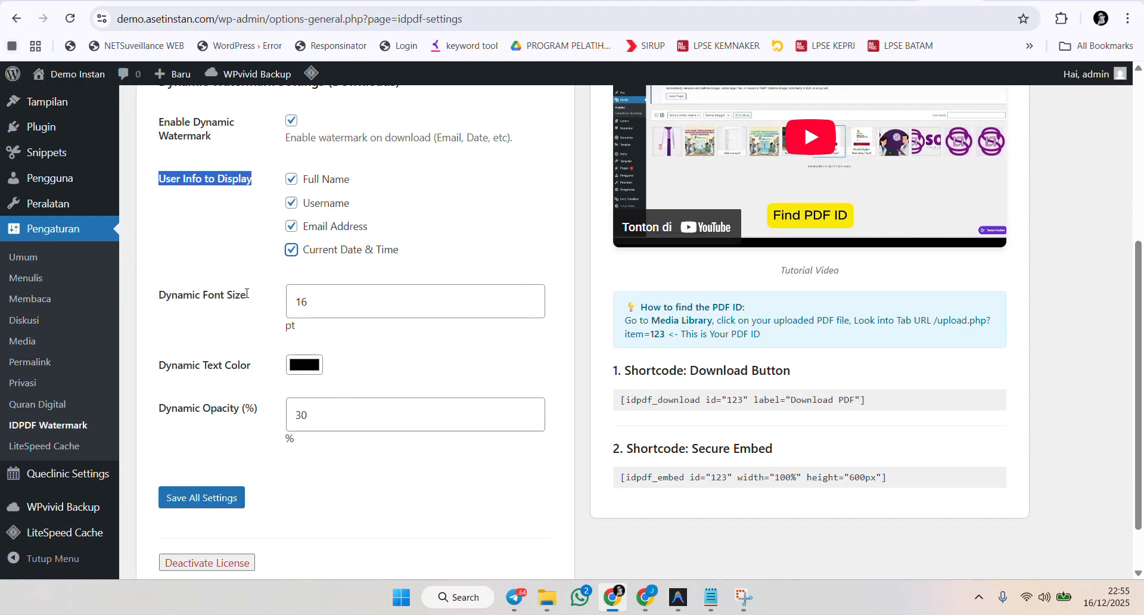
{"action": "key", "text": "Tab"}
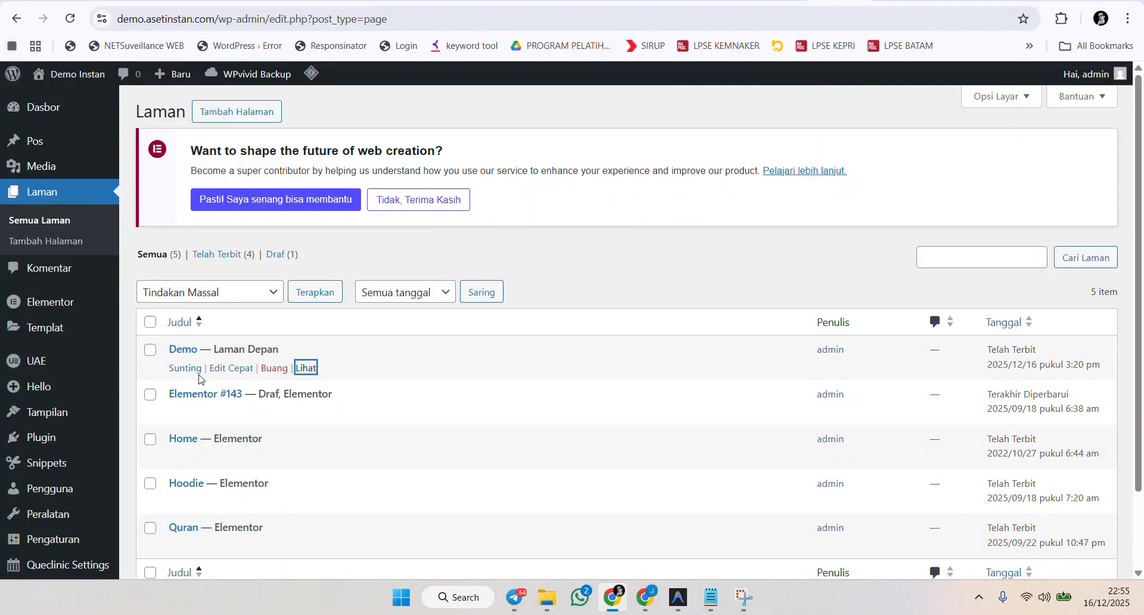
{"action": "left_click", "coordinate": [303, 374]}
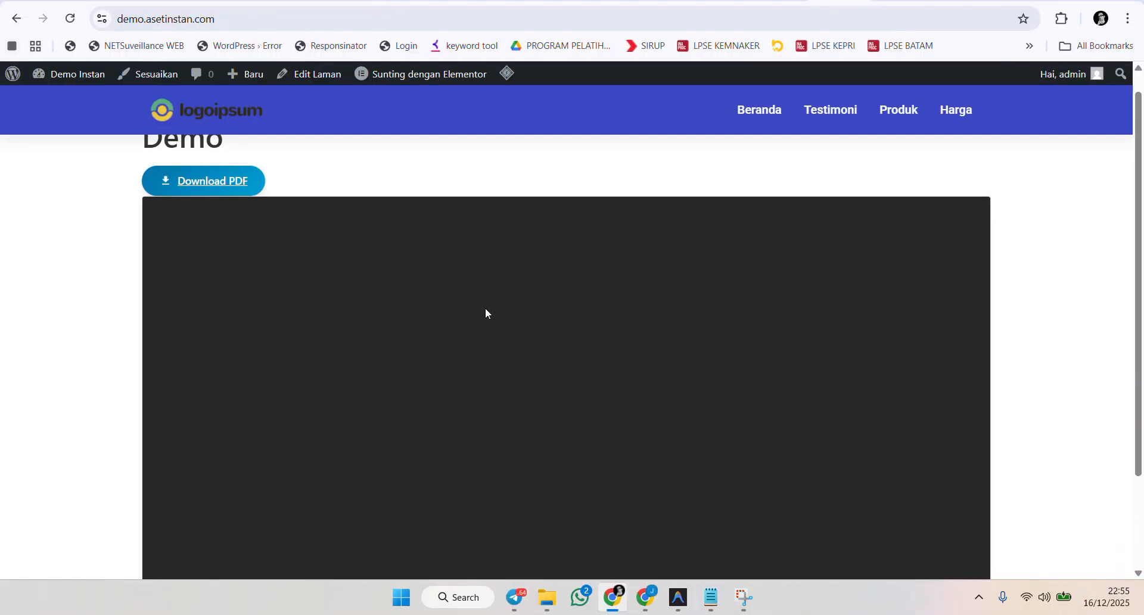
{"action": "scroll", "coordinate": [538, 296], "scroll_direction": "down", "scroll_amount": 4}
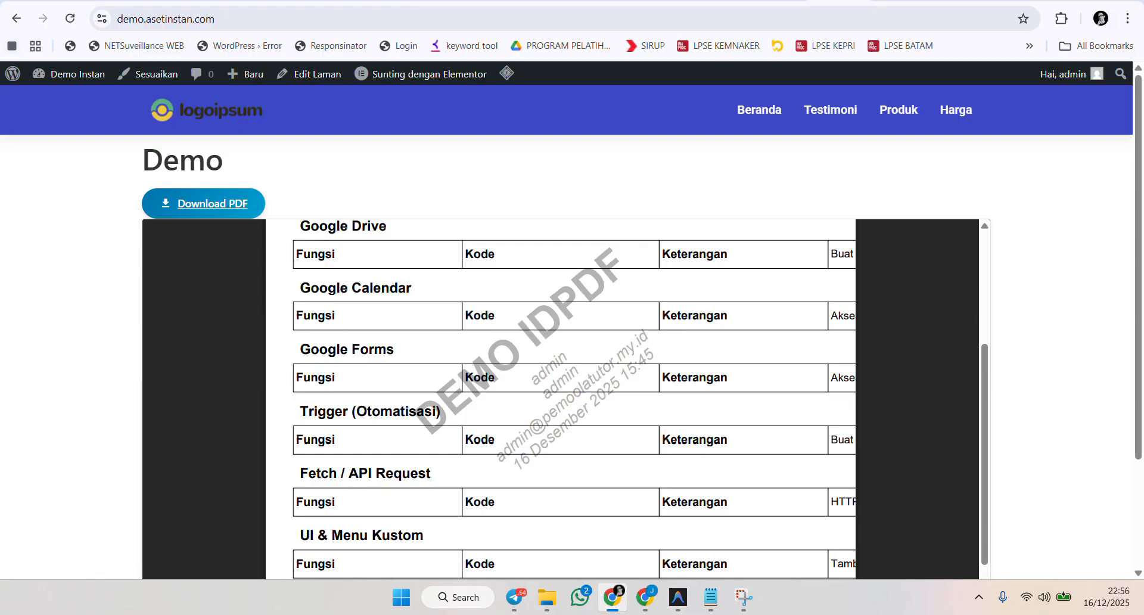
Return to the IDPDF settings tab and review the dynamic watermark settings.
{"action": "left_click", "coordinate": [949, 1]}
{"action": "scroll", "coordinate": [361, 308], "scroll_direction": "up", "scroll_amount": 1}
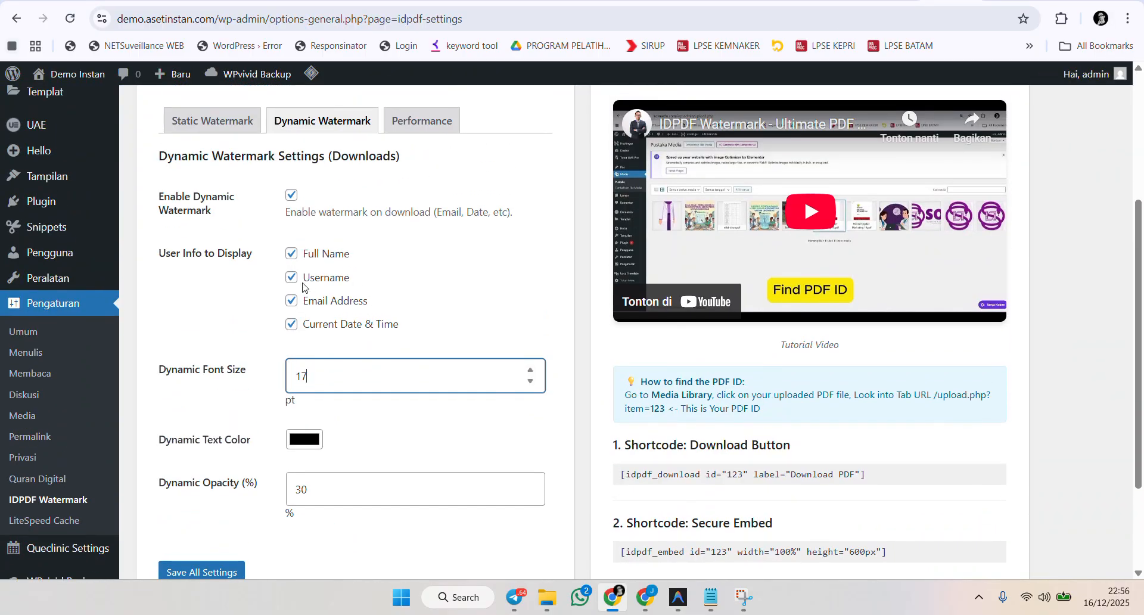
{"action": "scroll", "coordinate": [334, 295], "scroll_direction": "down", "scroll_amount": 1}
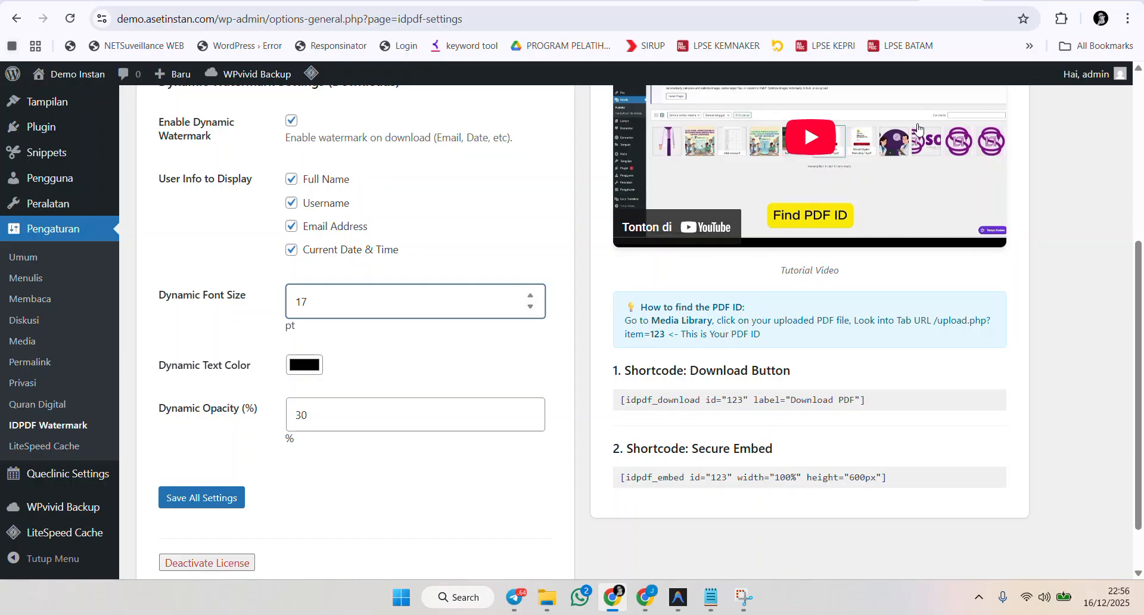
{"action": "scroll", "coordinate": [457, 372], "scroll_direction": "up", "scroll_amount": 2}
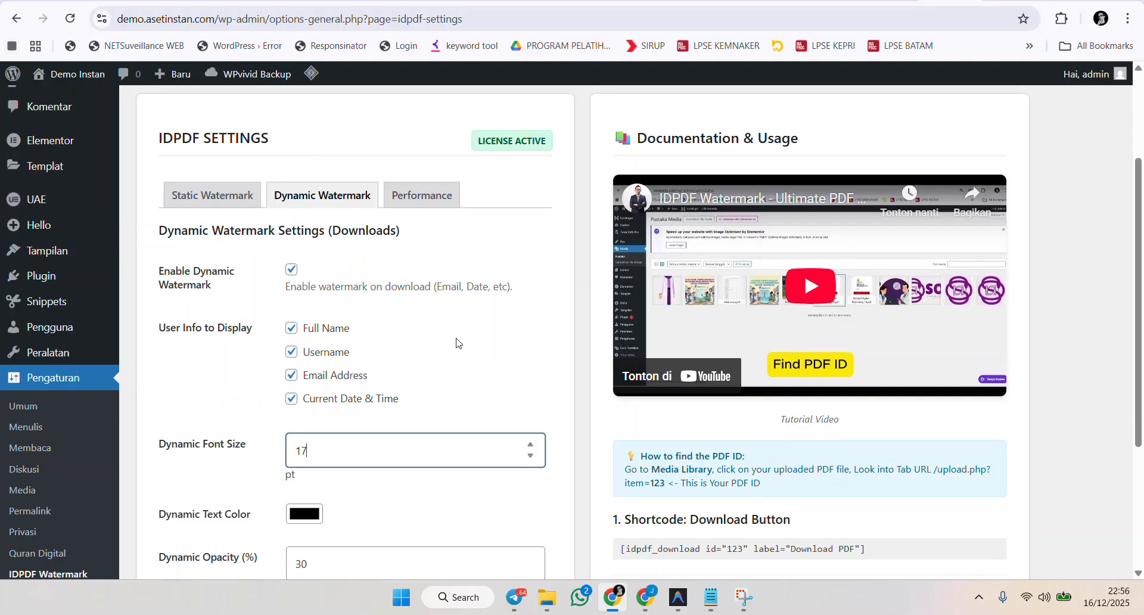
Open the Performance tab and examine the caching settings.
{"action": "left_click", "coordinate": [422, 205]}
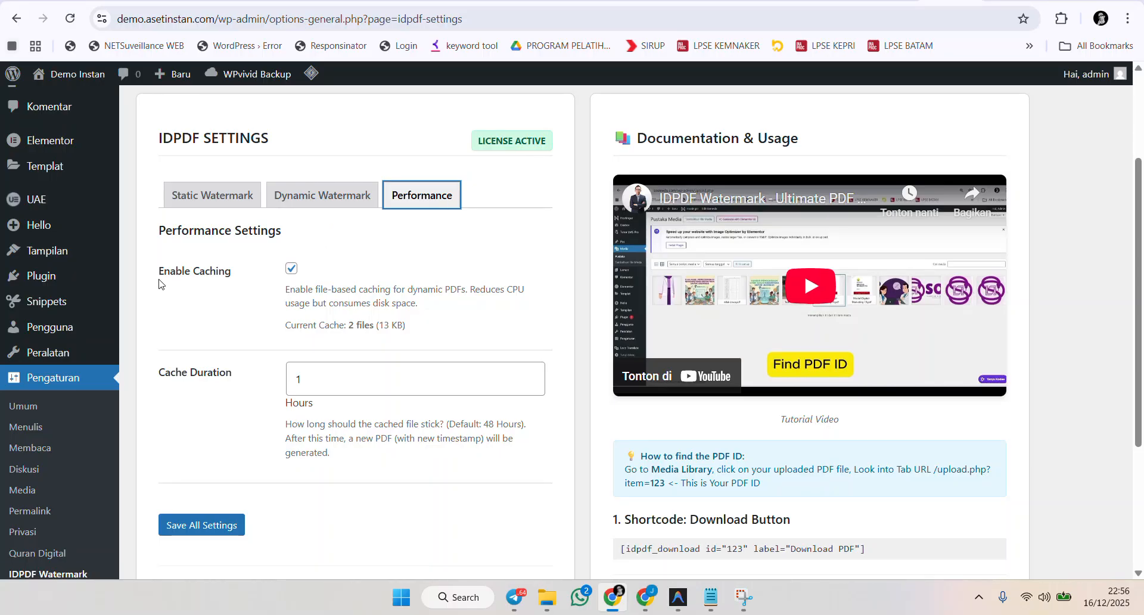
{"action": "left_click_drag", "start_coordinate": [163, 267], "coordinate": [245, 284]}
{"action": "left_click", "coordinate": [238, 278]}
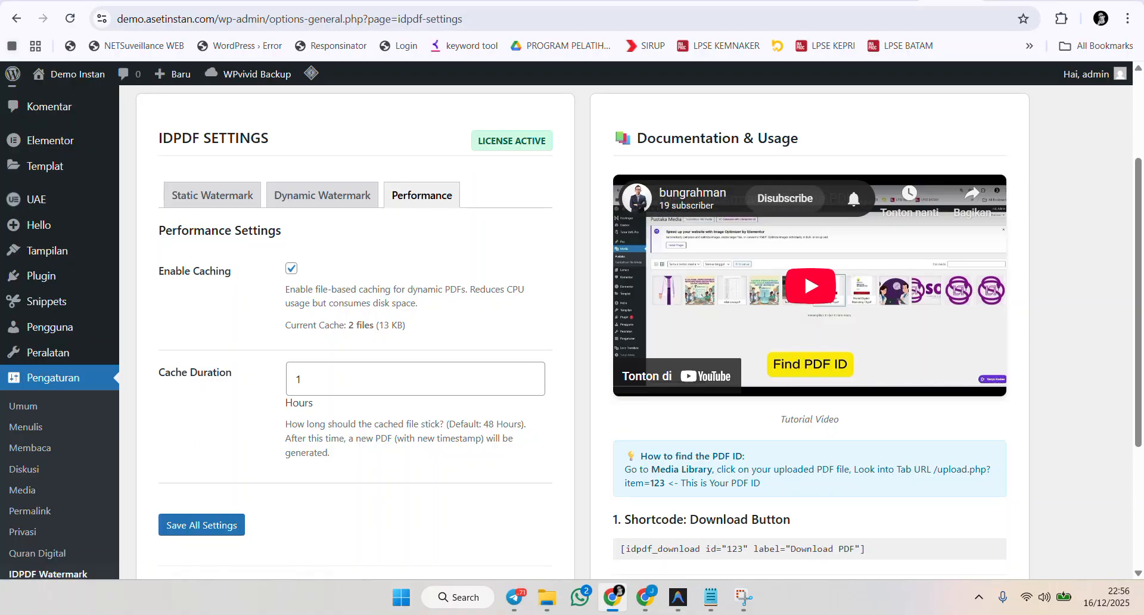
Switch to the Demo page and scroll through the embedded watermarked PDF.
{"action": "left_click", "coordinate": [808, 5]}
{"action": "scroll", "coordinate": [626, 405], "scroll_direction": "up", "scroll_amount": 1}
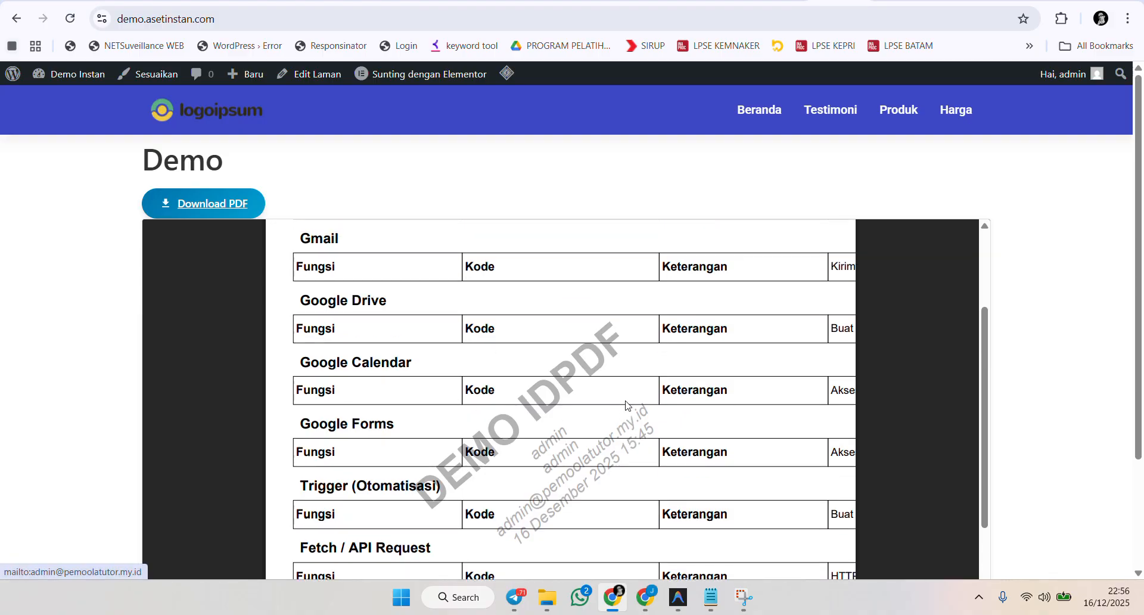
{"action": "scroll", "coordinate": [625, 405], "scroll_direction": "down", "scroll_amount": 1}
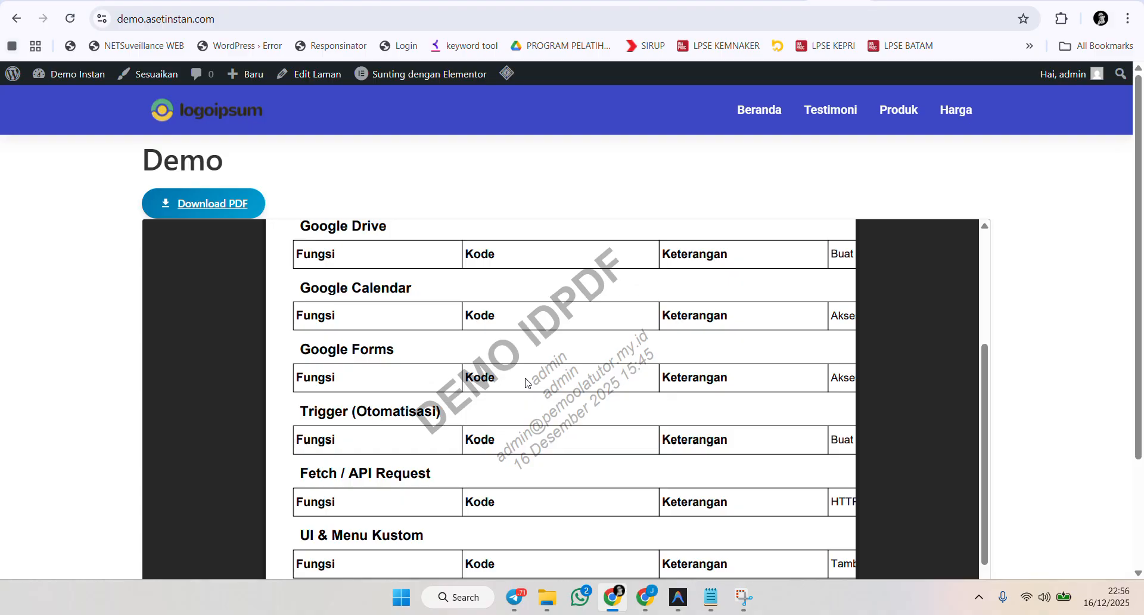
Return to the IDPDF settings and examine the Enable Caching, Current Cache and Cache Duration settings.
{"action": "left_click", "coordinate": [944, 1]}
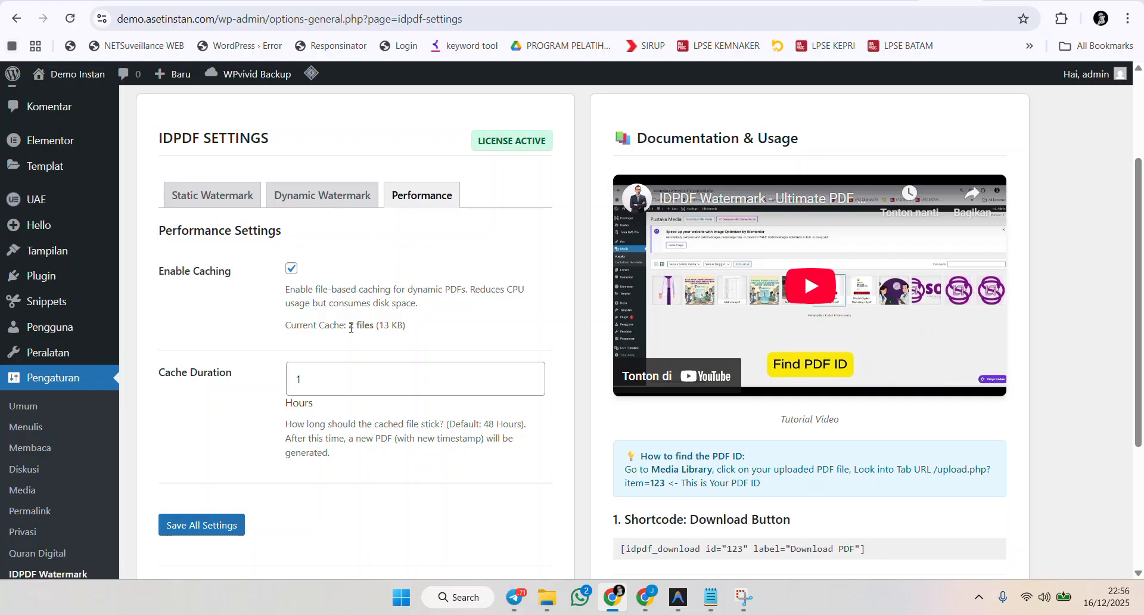
{"action": "left_click_drag", "start_coordinate": [347, 327], "coordinate": [414, 331]}
{"action": "left_click_drag", "start_coordinate": [239, 273], "coordinate": [174, 284]}
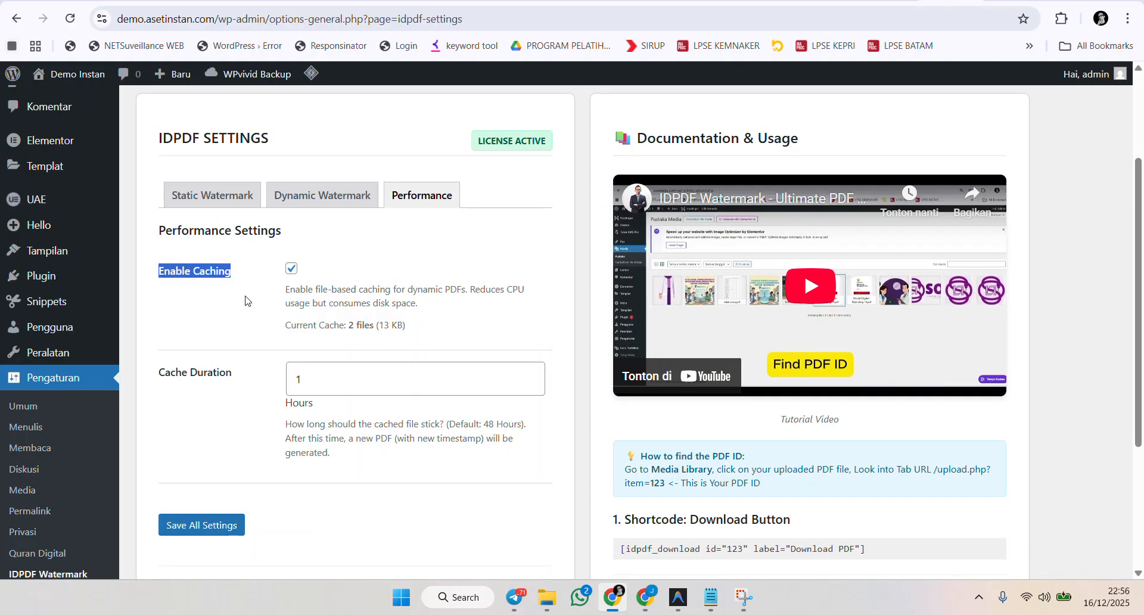
{"action": "left_click", "coordinate": [230, 268]}
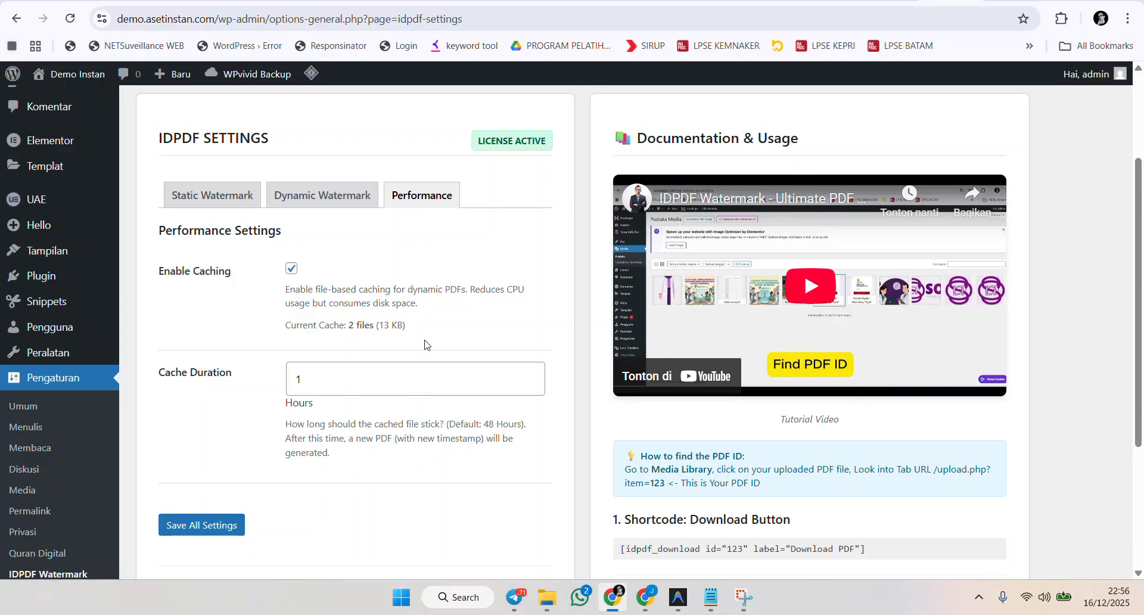
{"action": "left_click_drag", "start_coordinate": [349, 326], "coordinate": [422, 353]}
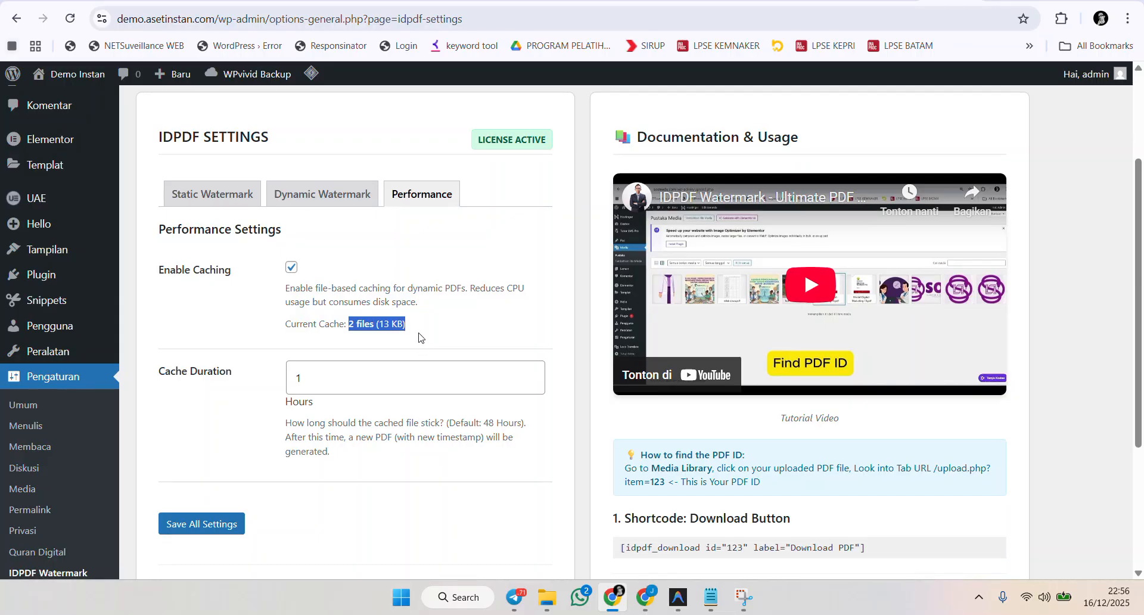
{"action": "scroll", "coordinate": [419, 338], "scroll_direction": "down", "scroll_amount": 1}
{"action": "left_click_drag", "start_coordinate": [158, 297], "coordinate": [259, 306]}
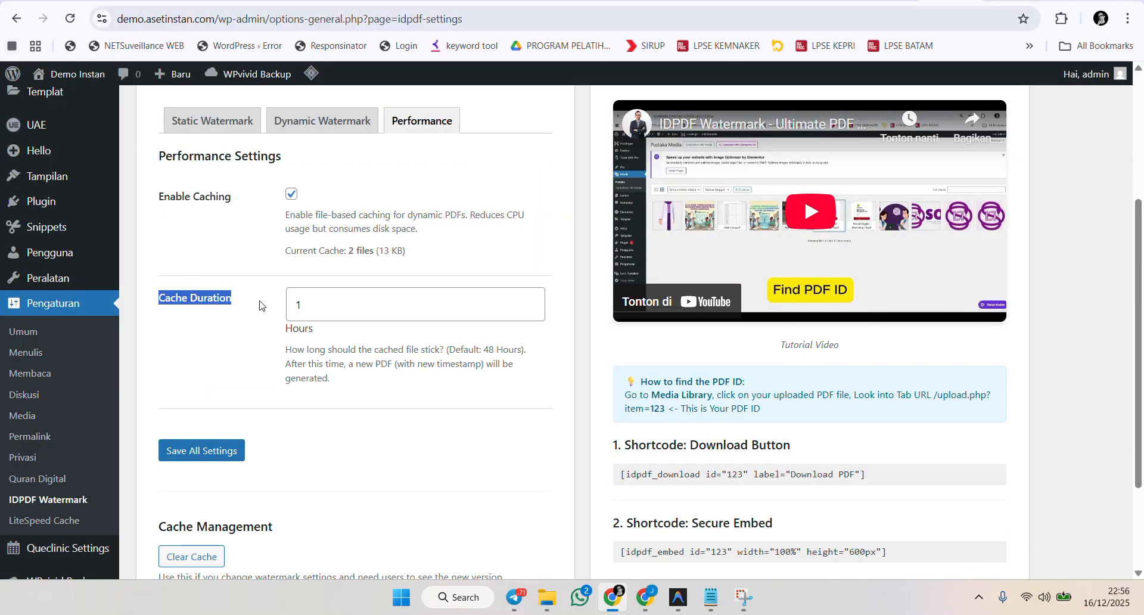
{"action": "left_click_drag", "start_coordinate": [350, 250], "coordinate": [421, 251]}
{"action": "left_click", "coordinate": [322, 310]}
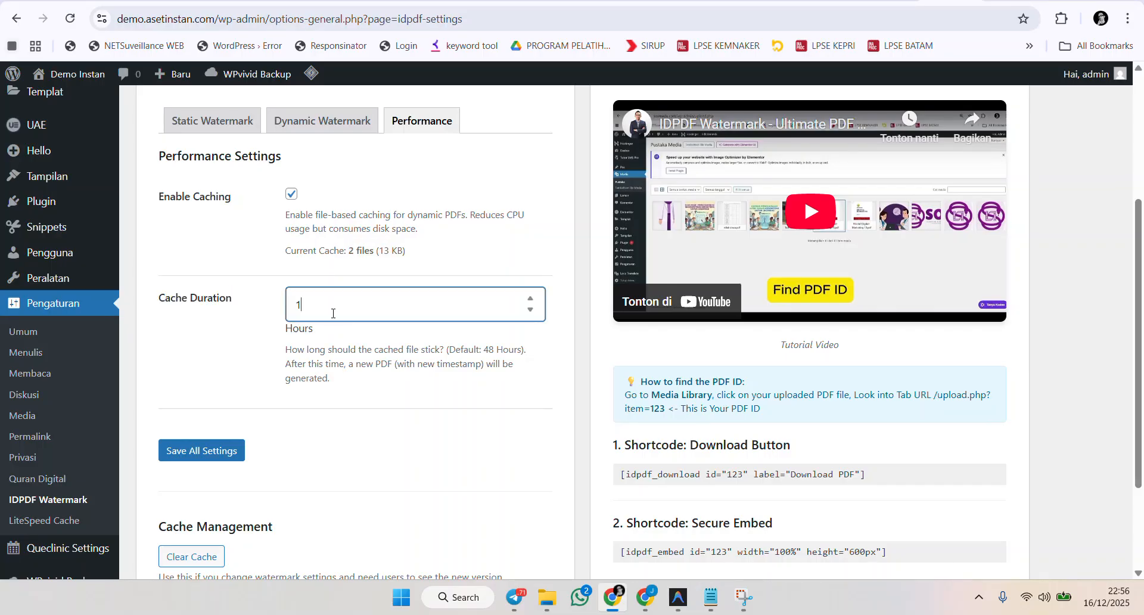
{"action": "left_click_drag", "start_coordinate": [322, 310], "coordinate": [266, 307]}
{"action": "left_click", "coordinate": [340, 305]}
{"action": "left_click_drag", "start_coordinate": [341, 306], "coordinate": [275, 303]}
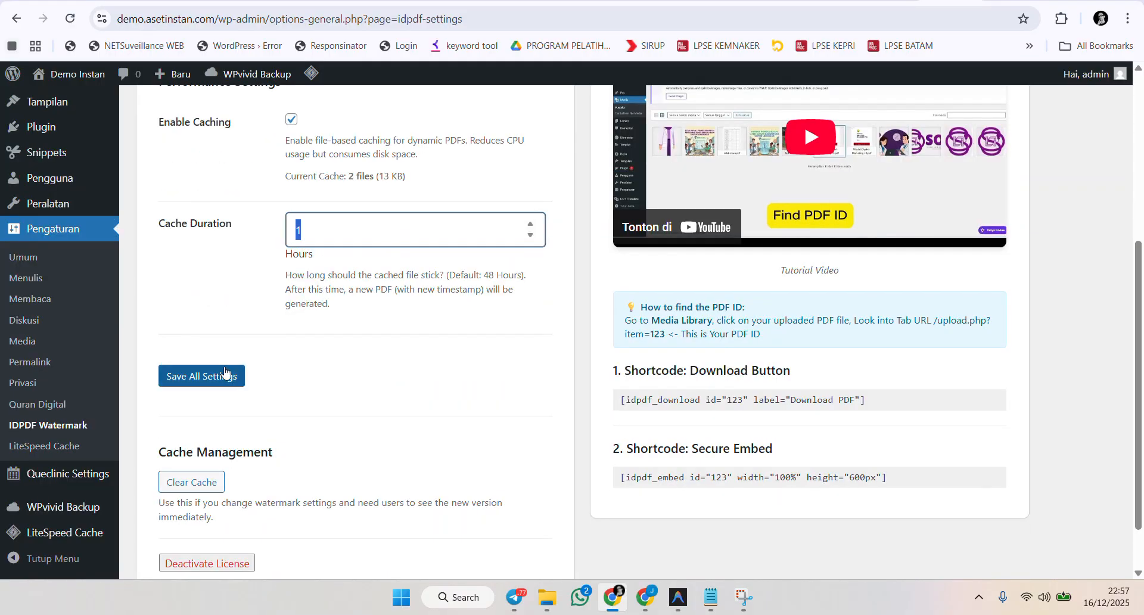
Save all settings on the Performance tab and review the cache section.
{"action": "left_click", "coordinate": [224, 374]}
{"action": "triple_click", "coordinate": [486, 251]}
{"action": "scroll", "coordinate": [486, 251], "scroll_direction": "down", "scroll_amount": 2}
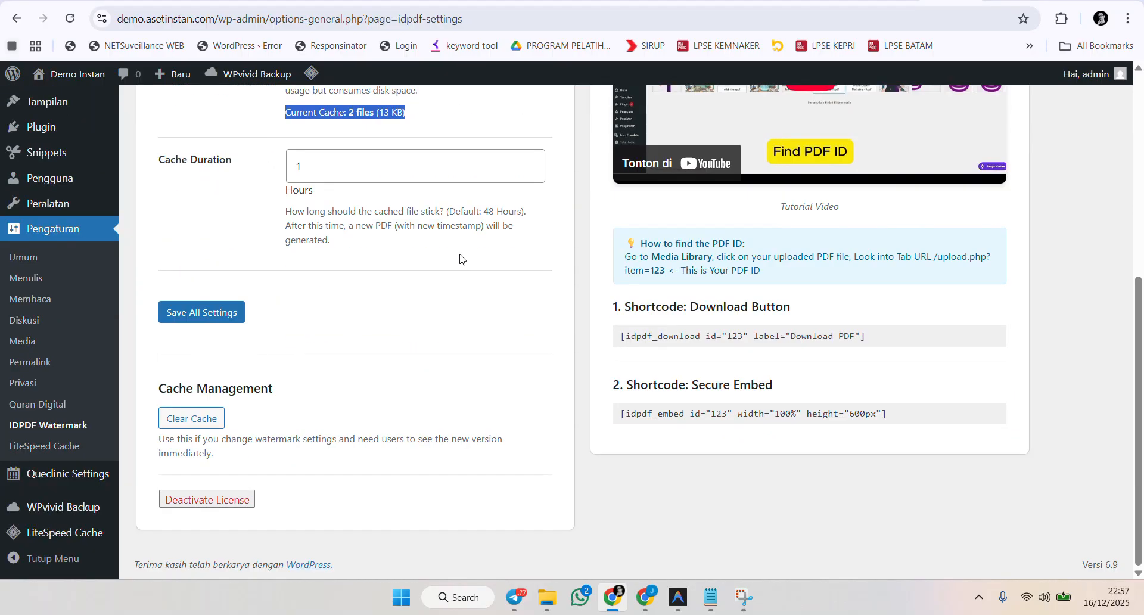
{"action": "scroll", "coordinate": [460, 347], "scroll_direction": "up", "scroll_amount": 3}
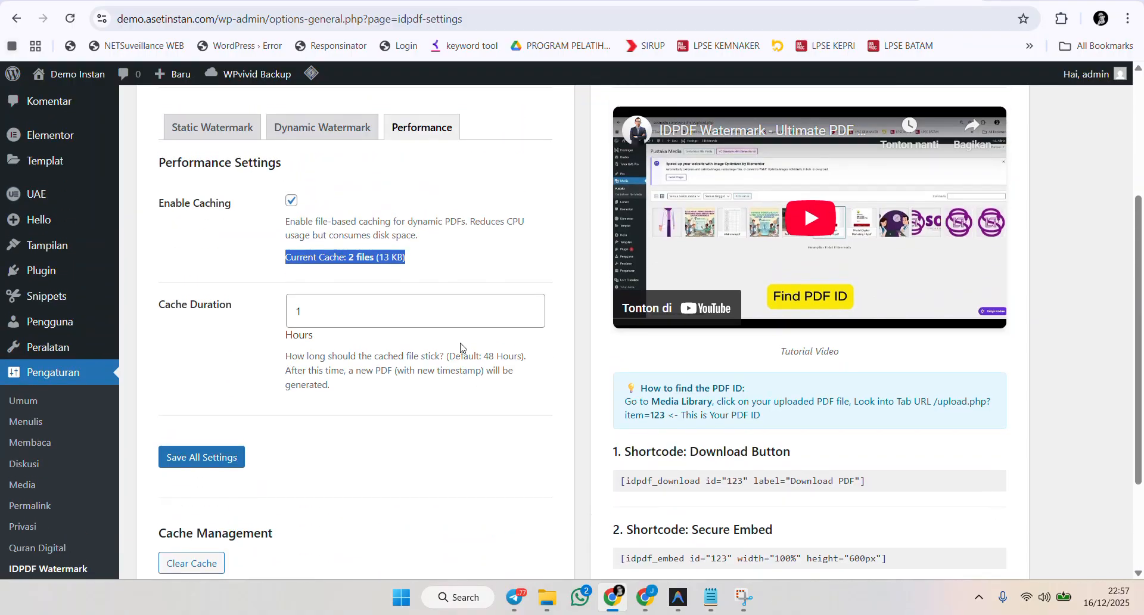
{"action": "scroll", "coordinate": [459, 352], "scroll_direction": "down", "scroll_amount": 3}
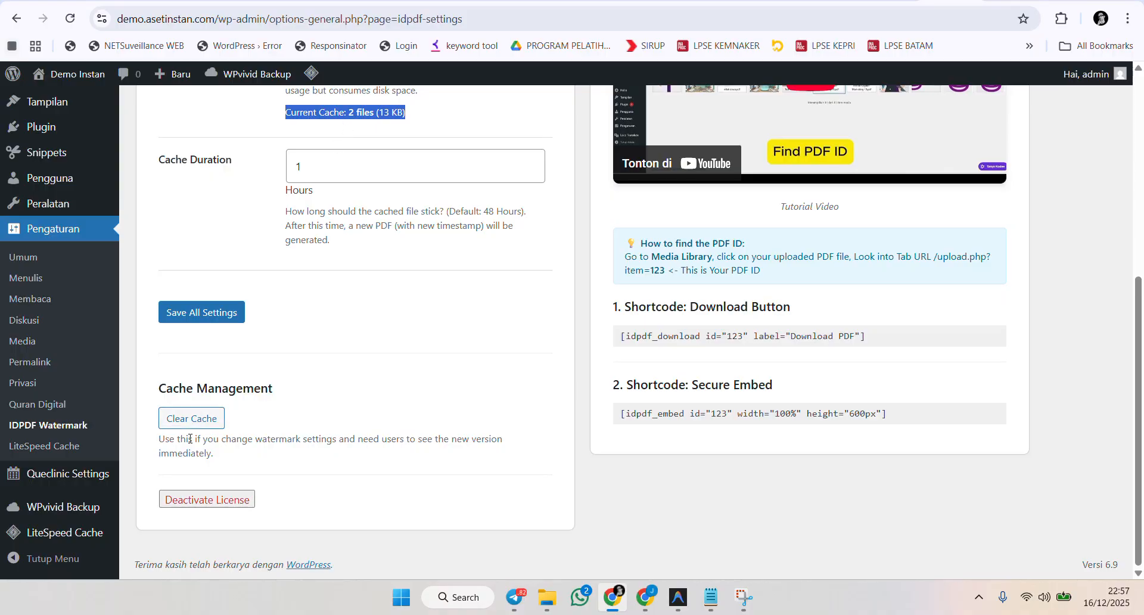
Clear the PDF cache and reopen the Performance tab to check the current cache.
{"action": "left_click", "coordinate": [194, 419]}
{"action": "left_click", "coordinate": [625, 119]}
{"action": "scroll", "coordinate": [477, 226], "scroll_direction": "down", "scroll_amount": 4}
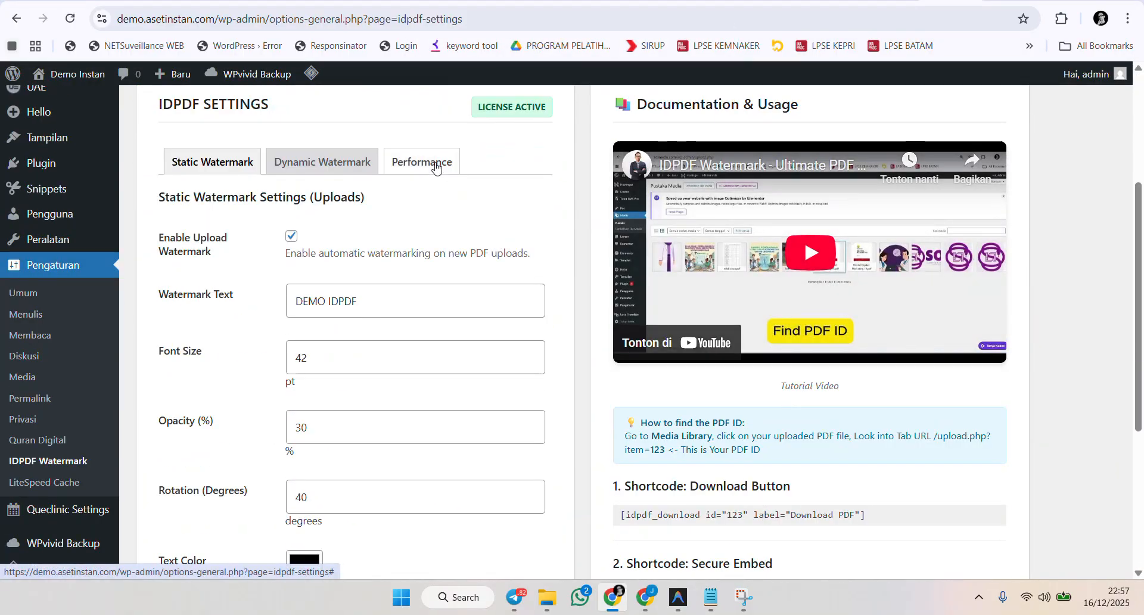
{"action": "left_click", "coordinate": [439, 160]}
{"action": "scroll", "coordinate": [417, 162], "scroll_direction": "down", "scroll_amount": 2}
{"action": "left_click_drag", "start_coordinate": [351, 143], "coordinate": [399, 152]}
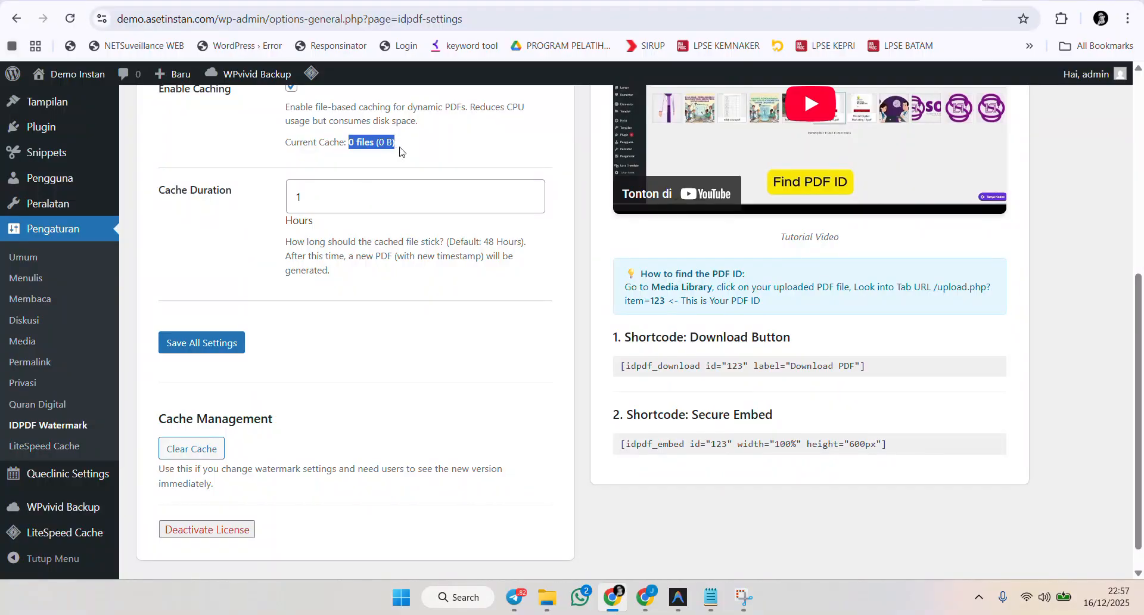
Scroll through the settings page to review the cache notice and Performance settings.
{"action": "scroll", "coordinate": [298, 239], "scroll_direction": "down", "scroll_amount": 1}
{"action": "scroll", "coordinate": [396, 291], "scroll_direction": "up", "scroll_amount": 5}
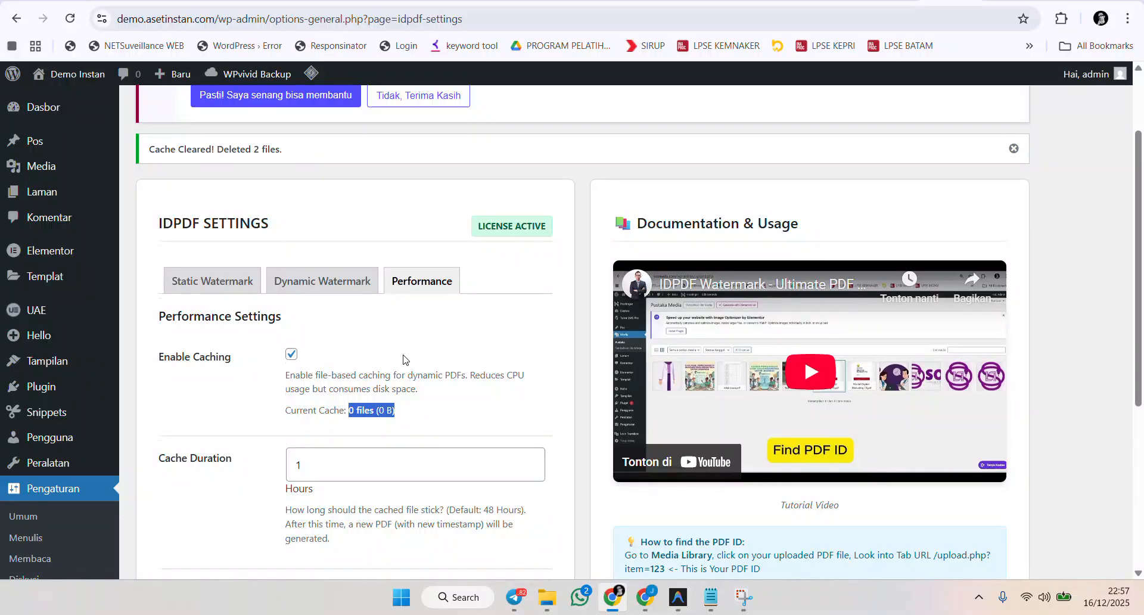
{"action": "scroll", "coordinate": [405, 355], "scroll_direction": "up", "scroll_amount": 2}
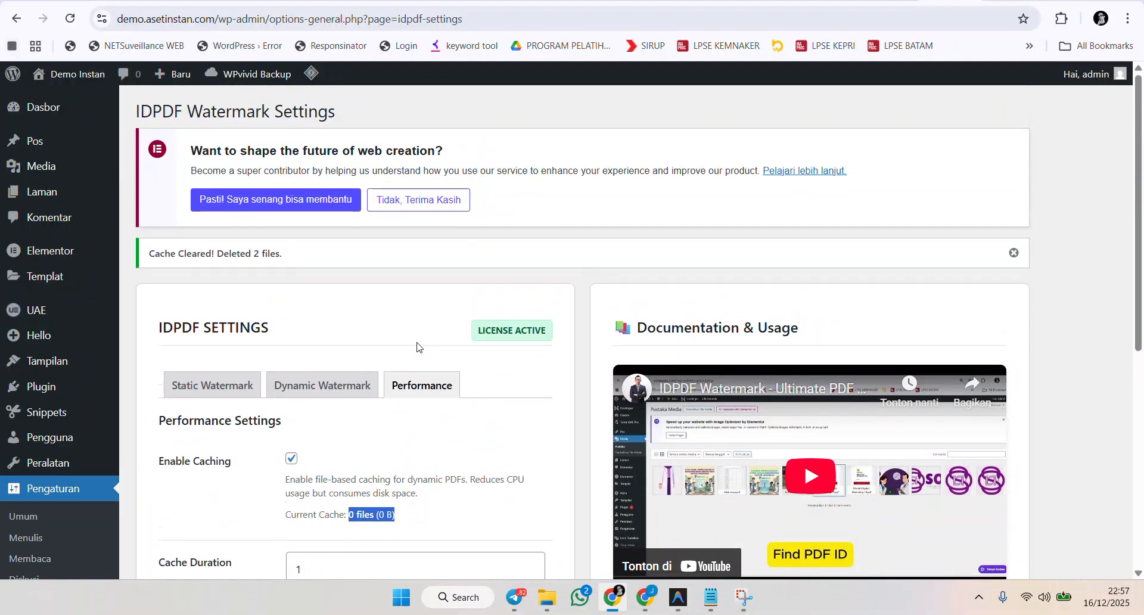
{"action": "scroll", "coordinate": [416, 347], "scroll_direction": "down", "scroll_amount": 3}
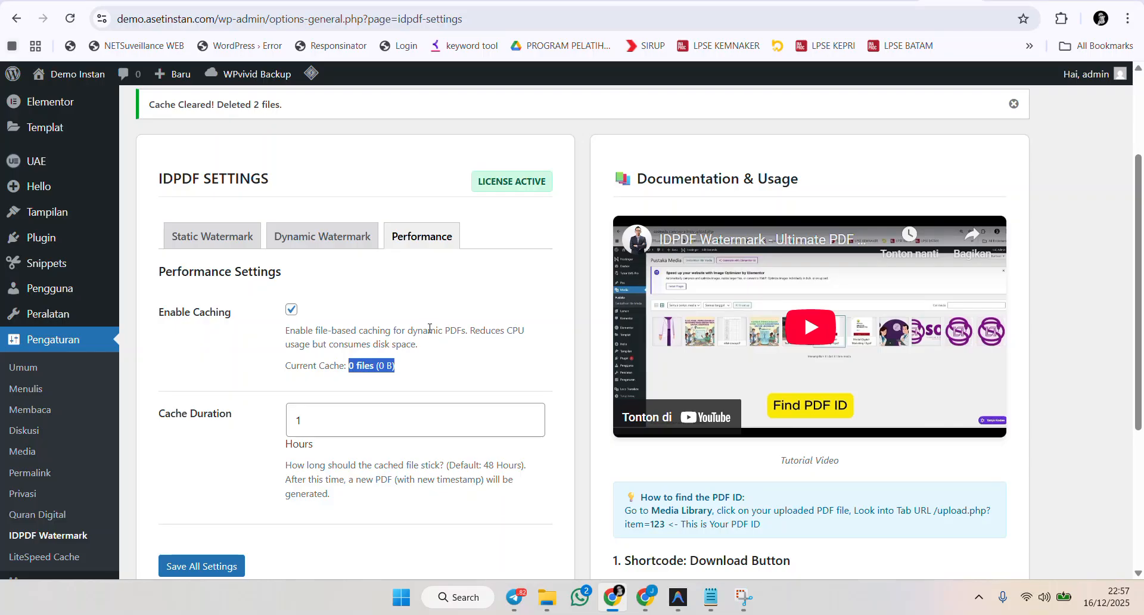
{"action": "scroll", "coordinate": [459, 350], "scroll_direction": "down", "scroll_amount": 1}
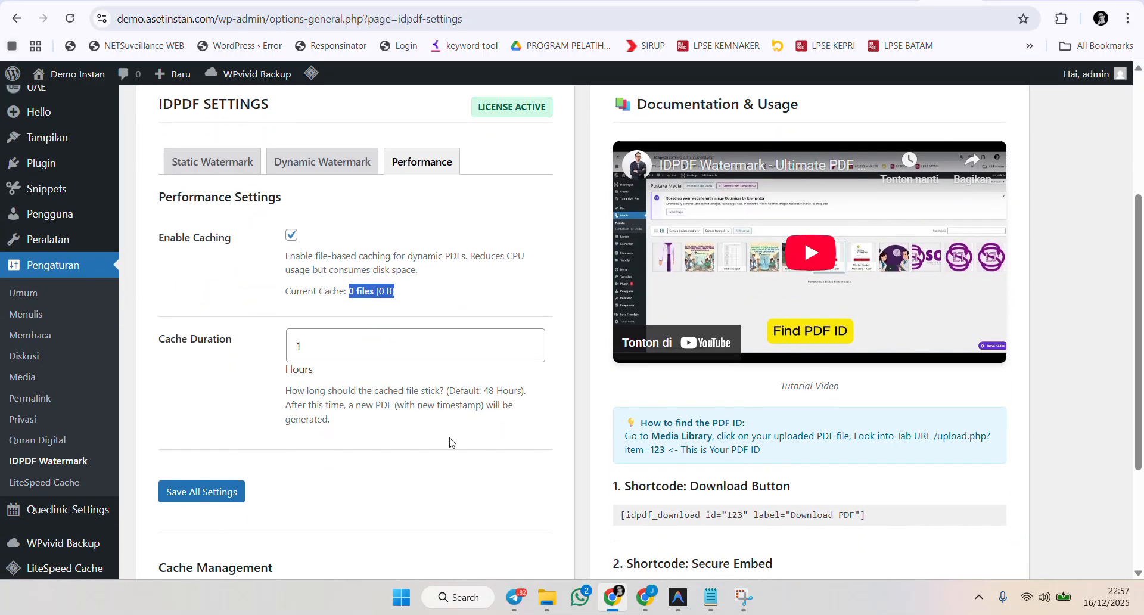
{"action": "scroll", "coordinate": [498, 434], "scroll_direction": "down", "scroll_amount": 2}
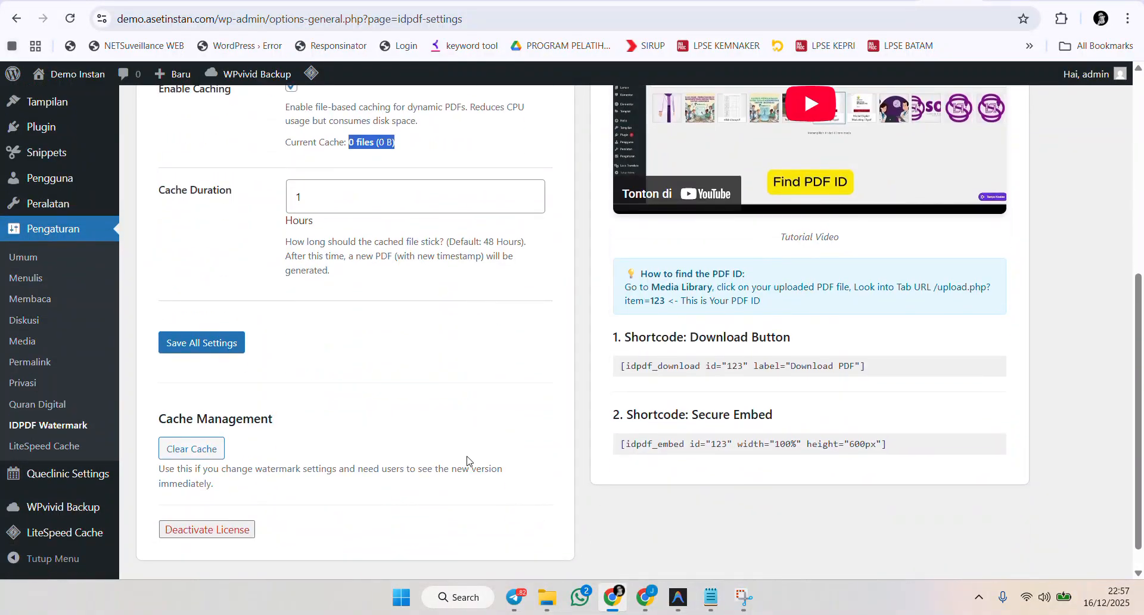
{"action": "scroll", "coordinate": [465, 441], "scroll_direction": "up", "scroll_amount": 3}
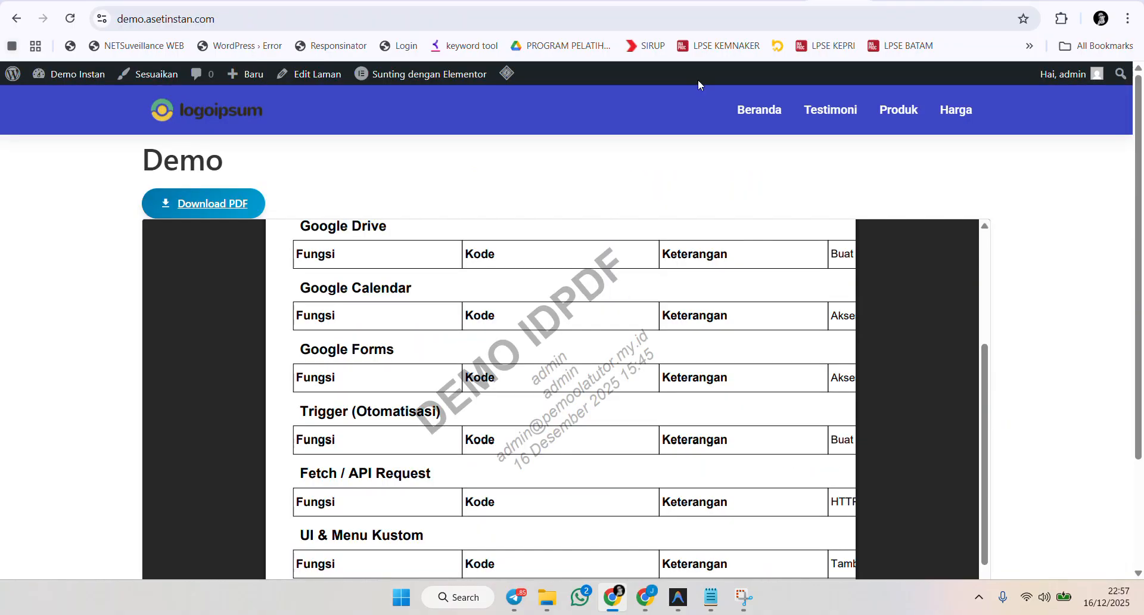
Reload the Demo page and view the embedded PDF again.
{"action": "left_click", "coordinate": [70, 18]}
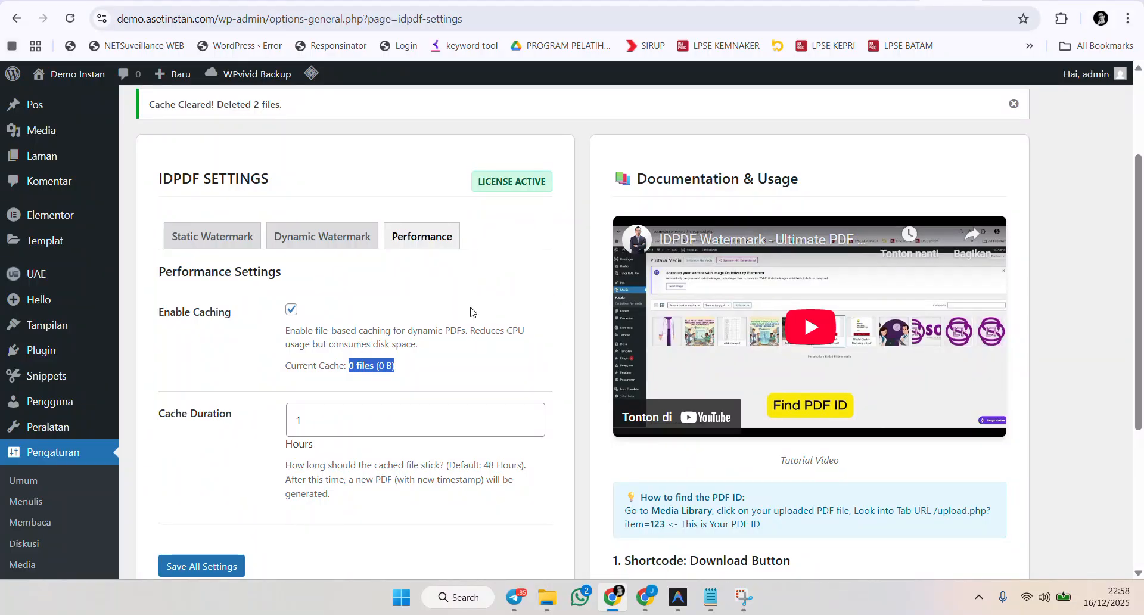
{"action": "scroll", "coordinate": [119, 244], "scroll_direction": "down", "scroll_amount": 1}
{"action": "left_click", "coordinate": [70, 19]}
Reload the IDPDF settings page and reopen the Performance tab to check the current cache.
{"action": "left_click", "coordinate": [439, 120]}
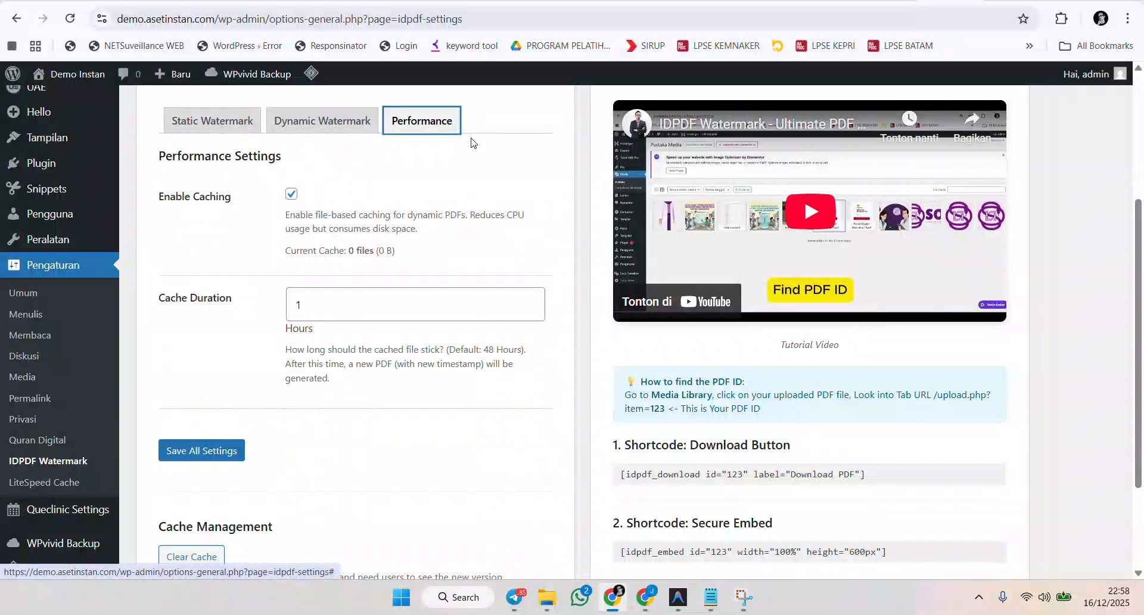
{"action": "left_click", "coordinate": [69, 16]}
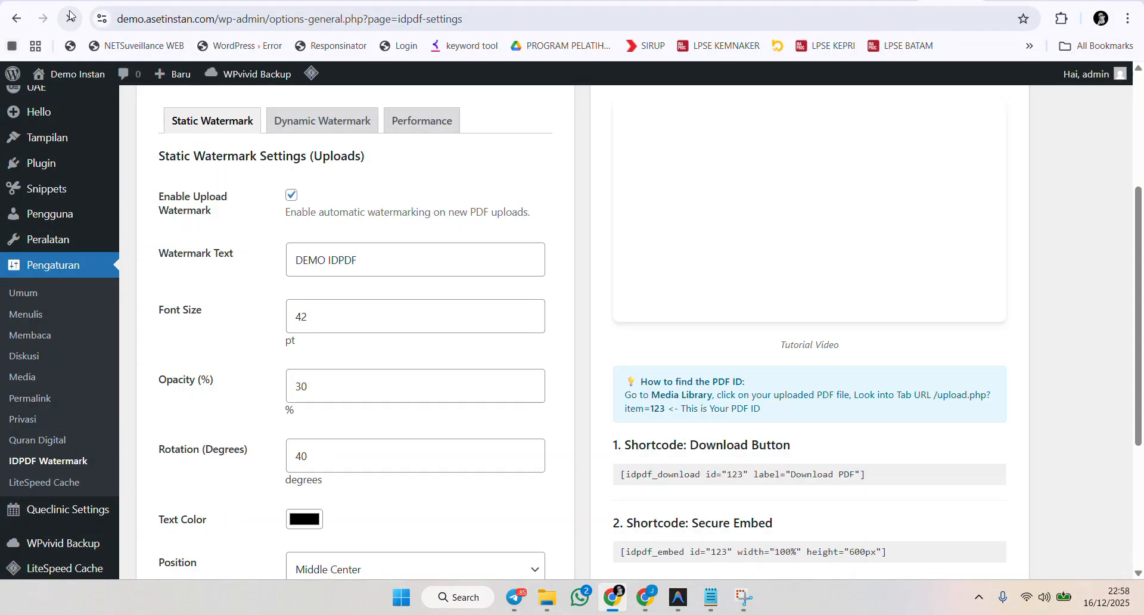
{"action": "left_click", "coordinate": [403, 123]}
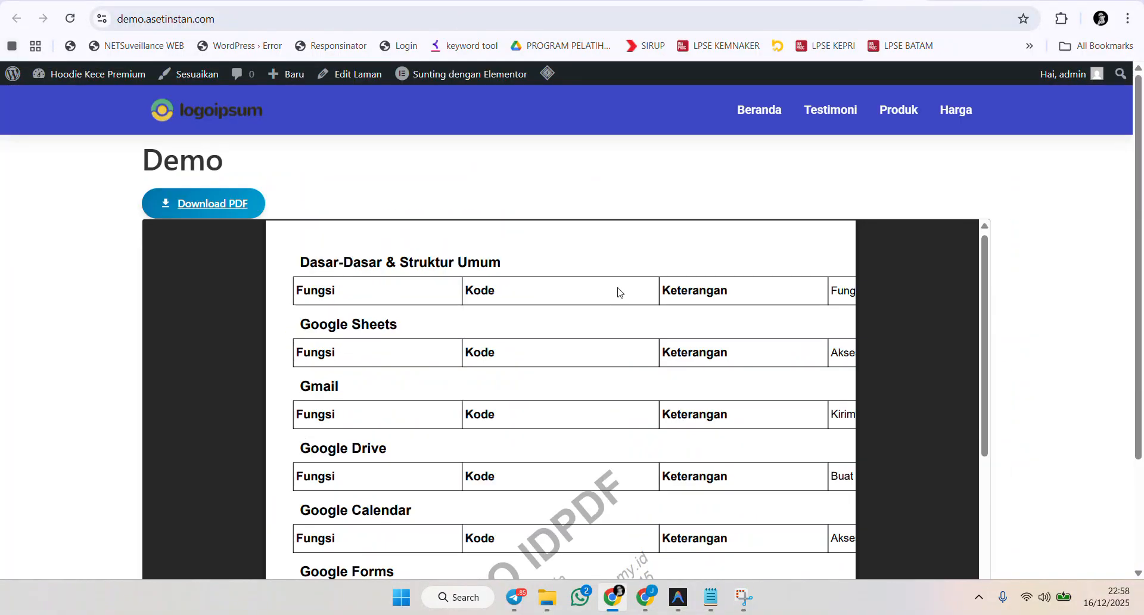
View the end of the PDF on the Demo page, then recheck the cache on the reloaded Performance tab.
{"action": "scroll", "coordinate": [616, 288], "scroll_direction": "down", "scroll_amount": 10}
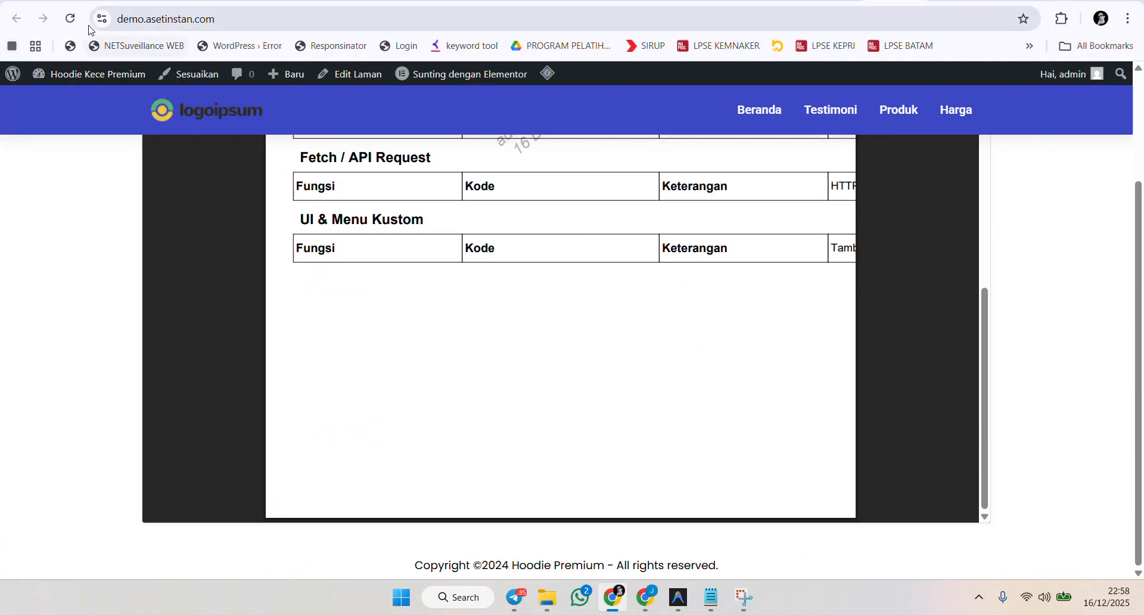
{"action": "left_click", "coordinate": [67, 22]}
{"action": "scroll", "coordinate": [543, 222], "scroll_direction": "up", "scroll_amount": 3}
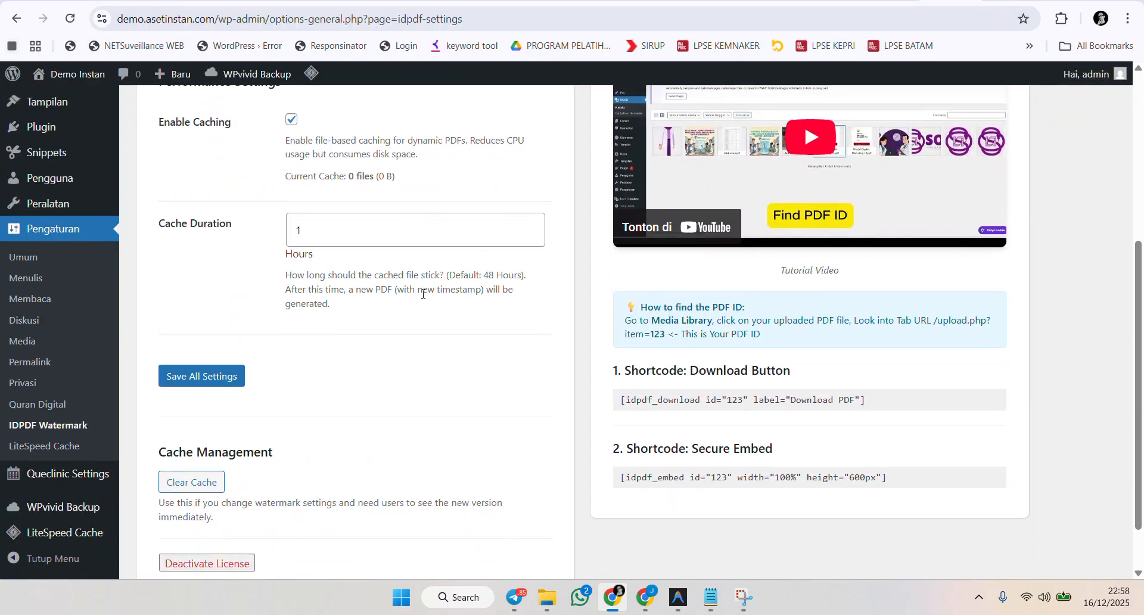
{"action": "left_click", "coordinate": [67, 21]}
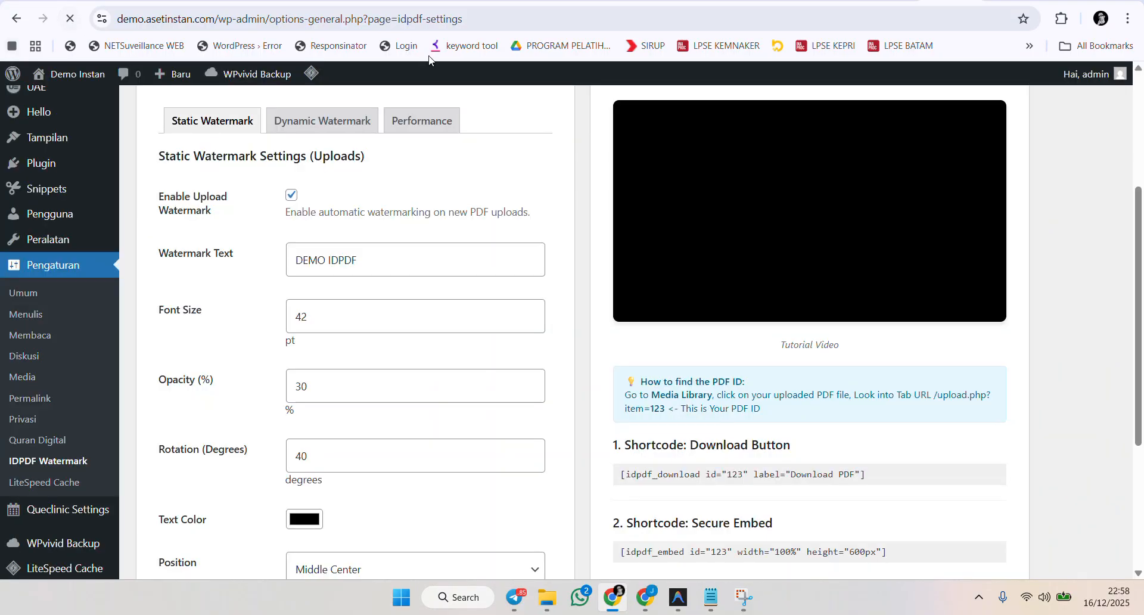
{"action": "left_click", "coordinate": [434, 122]}
{"action": "scroll", "coordinate": [444, 156], "scroll_direction": "down", "scroll_amount": 2}
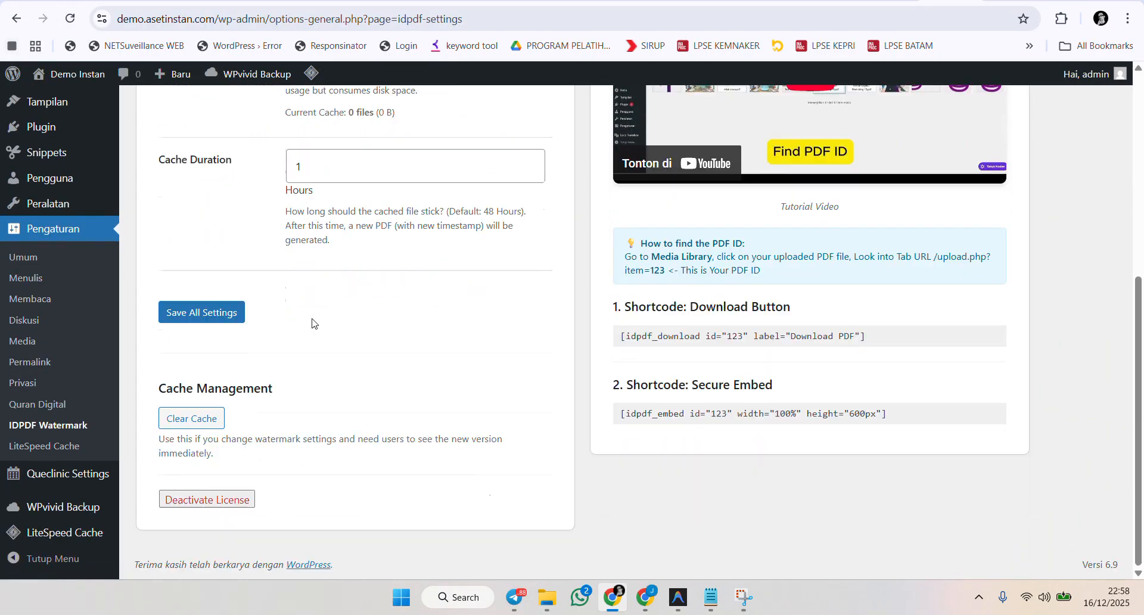
Open the General settings, return to the IDPDF Watermark settings and open the Performance tab.
{"action": "left_click", "coordinate": [49, 250]}
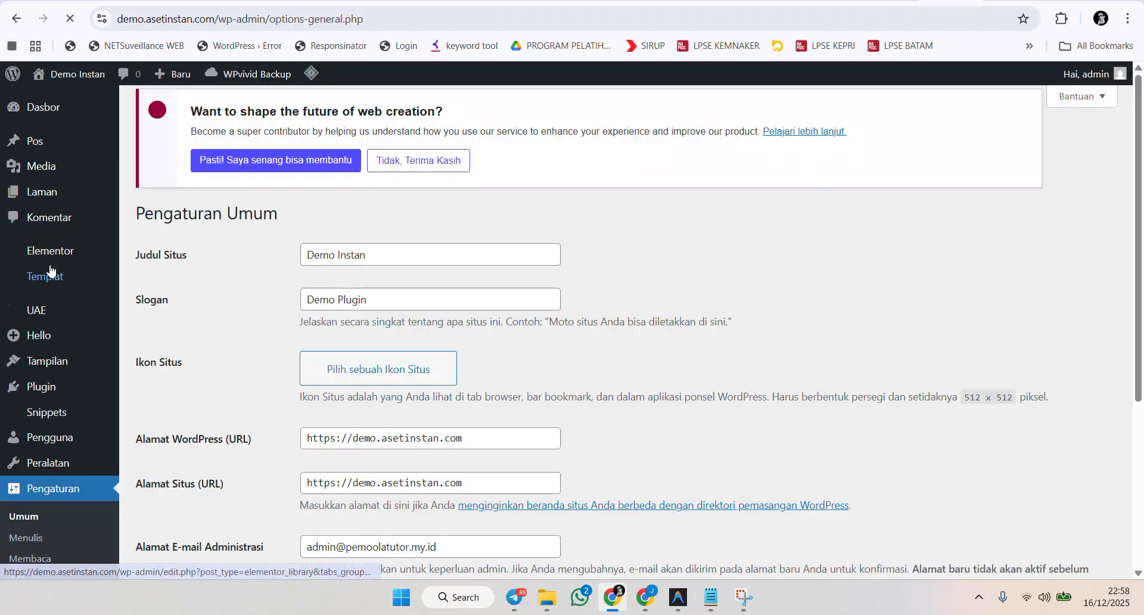
{"action": "scroll", "coordinate": [59, 476], "scroll_direction": "down", "scroll_amount": 5}
{"action": "left_click", "coordinate": [59, 461]}
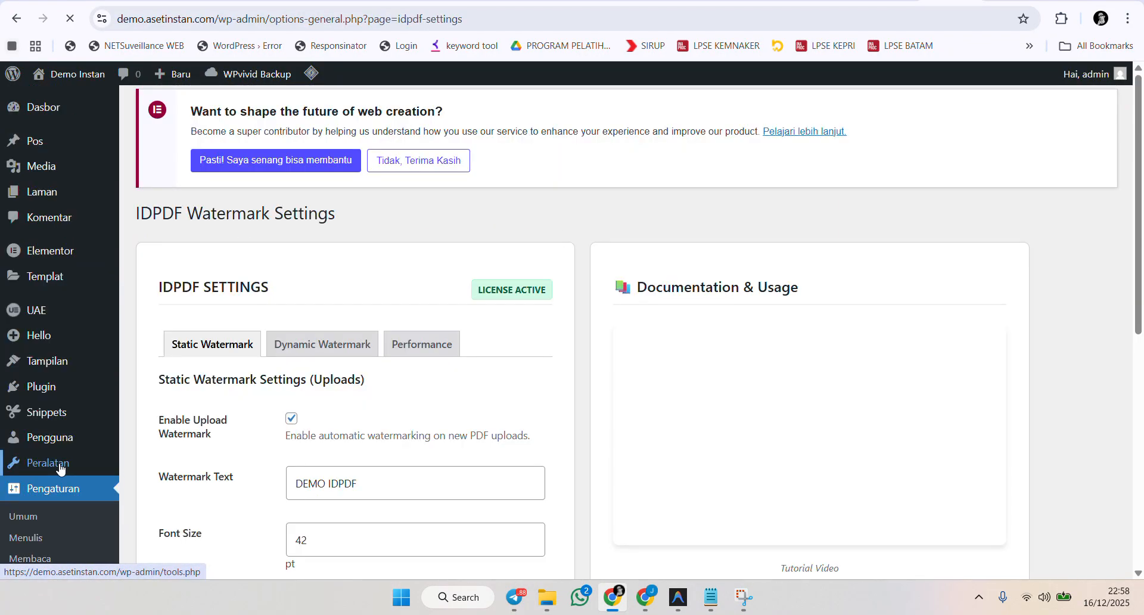
{"action": "left_click", "coordinate": [421, 344]}
Trigger the PDF download from the Demo page, then cancel the download dialog.
{"action": "scroll", "coordinate": [497, 333], "scroll_direction": "down", "scroll_amount": 4}
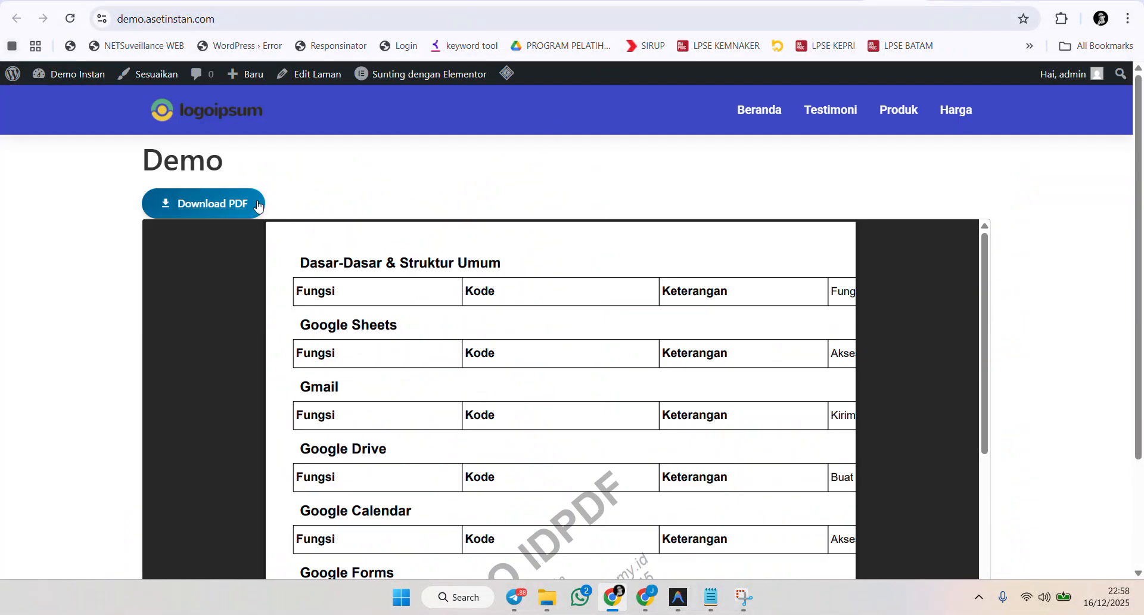
{"action": "left_click", "coordinate": [215, 204]}
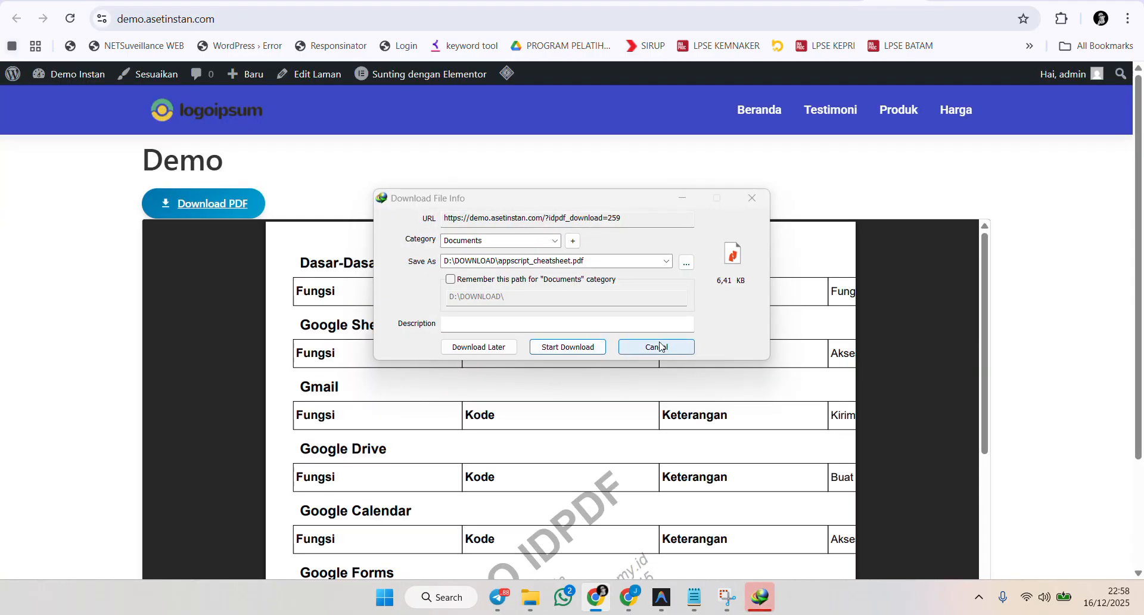
{"action": "left_click", "coordinate": [625, 346]}
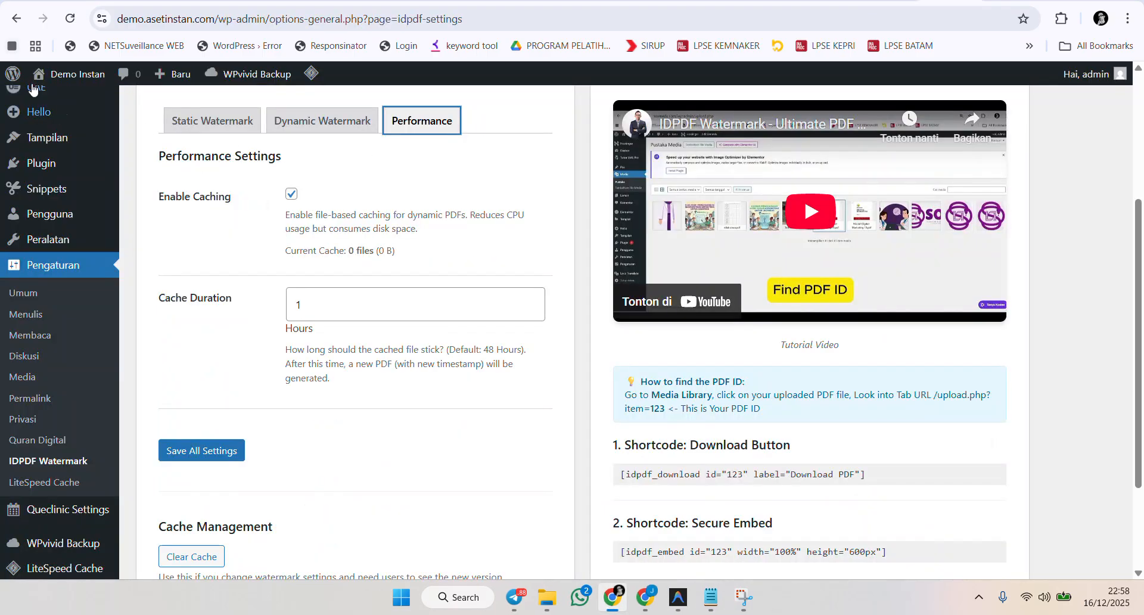
Reload the settings page and reopen the Performance tab to see the regenerated cache.
{"action": "left_click", "coordinate": [69, 18]}
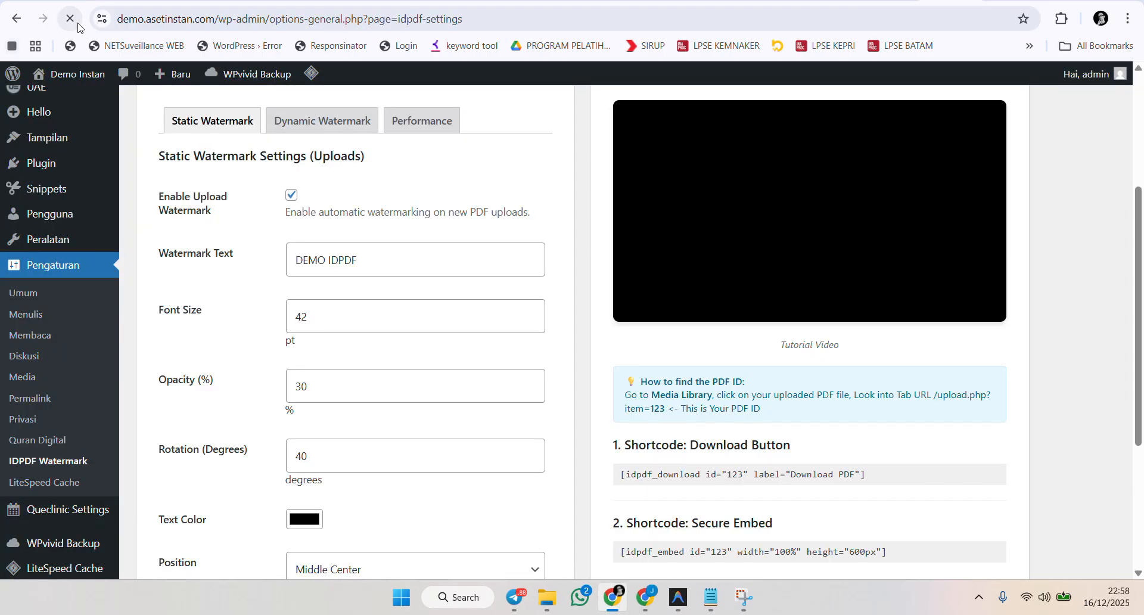
{"action": "left_click", "coordinate": [432, 129]}
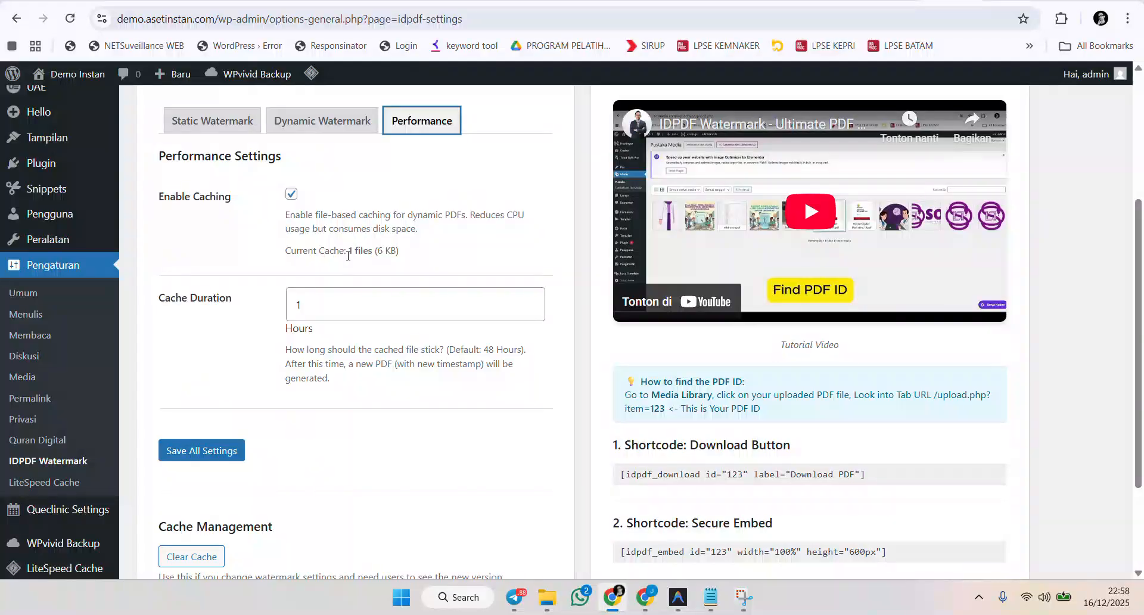
Highlight the current cache count, then switch to the Demo page and scroll through the embedded watermarked PDF.
{"action": "left_click_drag", "start_coordinate": [347, 251], "coordinate": [403, 254]}
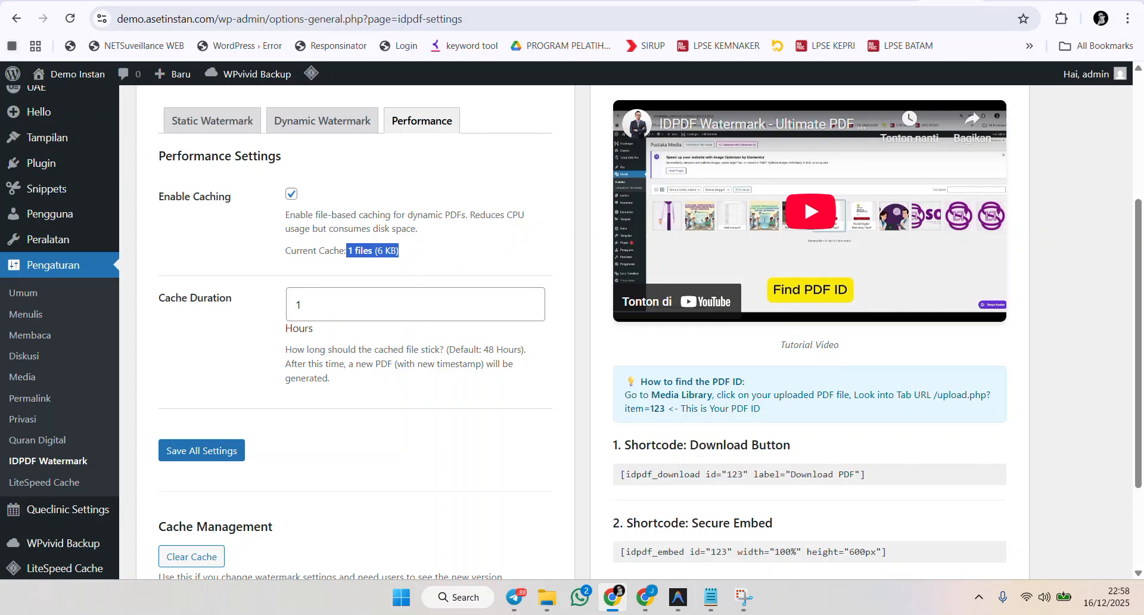
{"action": "left_click", "coordinate": [889, 1]}
{"action": "scroll", "coordinate": [596, 452], "scroll_direction": "down", "scroll_amount": 5}
{"action": "scroll", "coordinate": [661, 465], "scroll_direction": "up", "scroll_amount": 5}
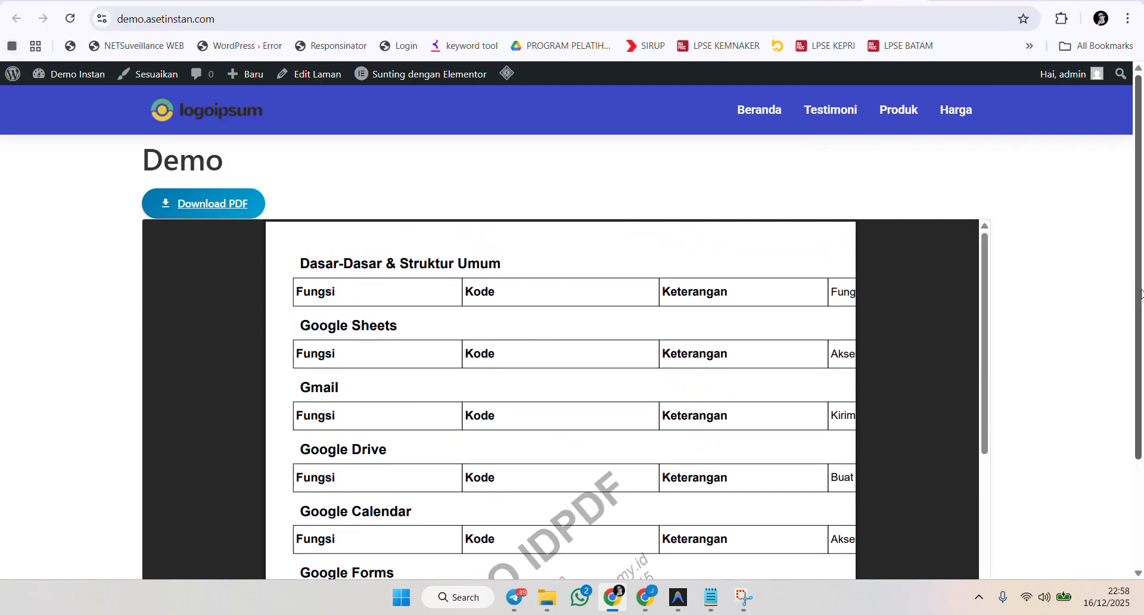
{"action": "scroll", "coordinate": [834, 387], "scroll_direction": "down", "scroll_amount": 1}
{"action": "scroll", "coordinate": [906, 335], "scroll_direction": "down", "scroll_amount": 1}
{"action": "scroll", "coordinate": [907, 340], "scroll_direction": "down", "scroll_amount": 1}
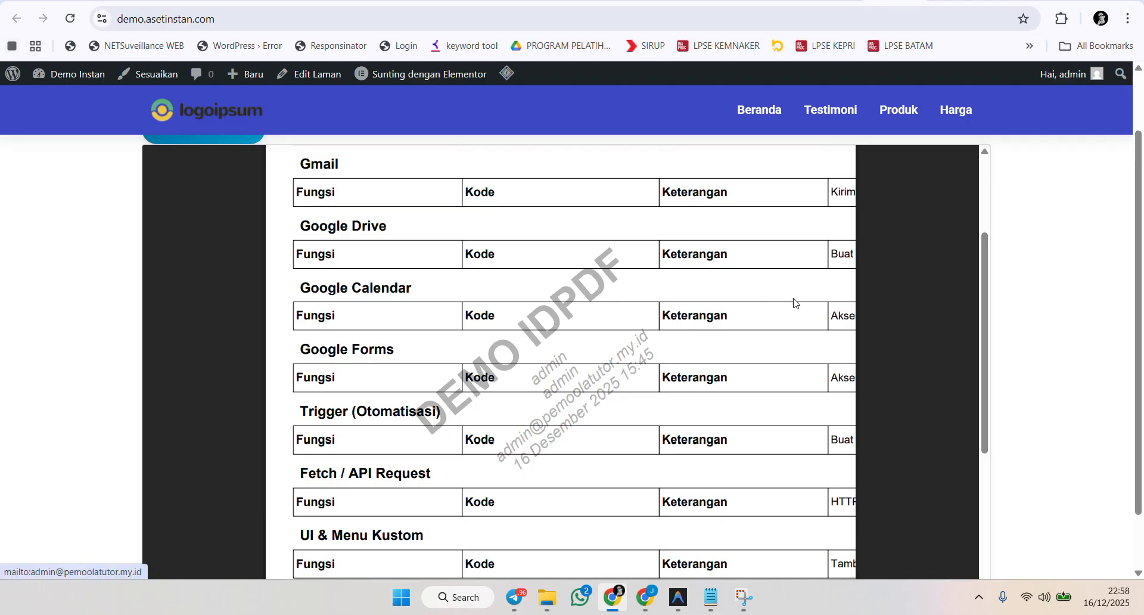
{"action": "scroll", "coordinate": [784, 331], "scroll_direction": "up", "scroll_amount": 2}
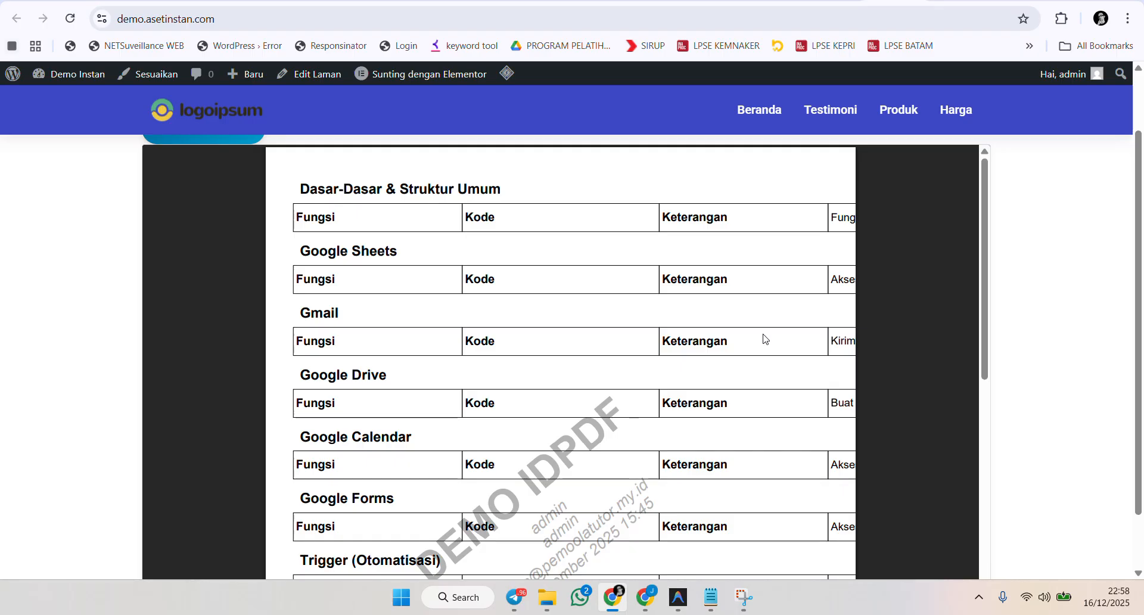
{"action": "scroll", "coordinate": [764, 339], "scroll_direction": "up", "scroll_amount": 1}
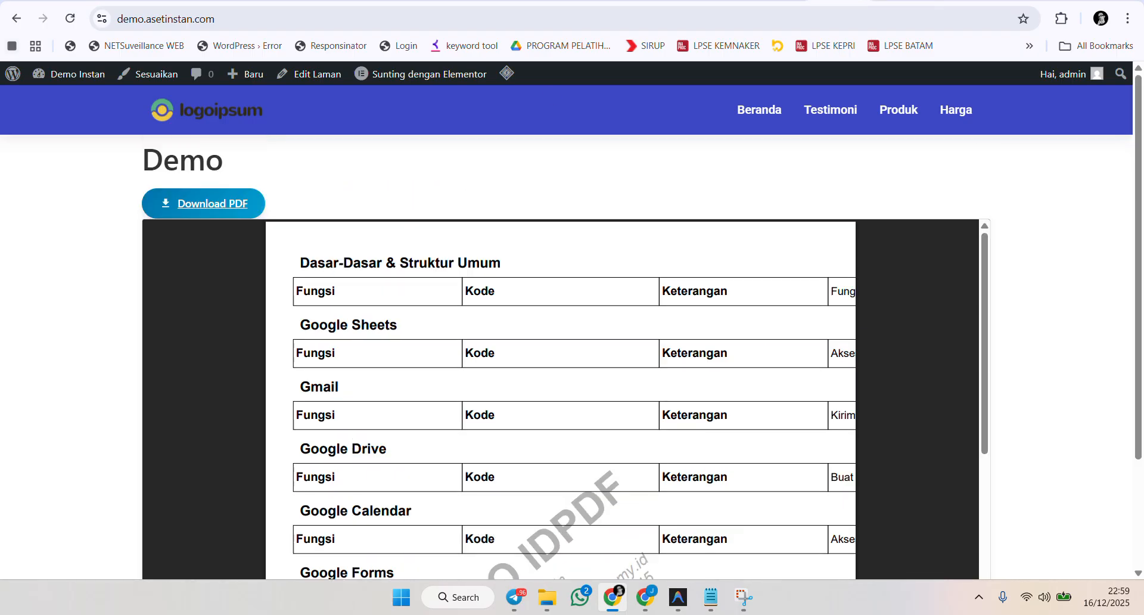
Return to the IDPDF settings page and highlight the Cache Duration setting on the Performance tab.
{"action": "left_click", "coordinate": [920, 1]}
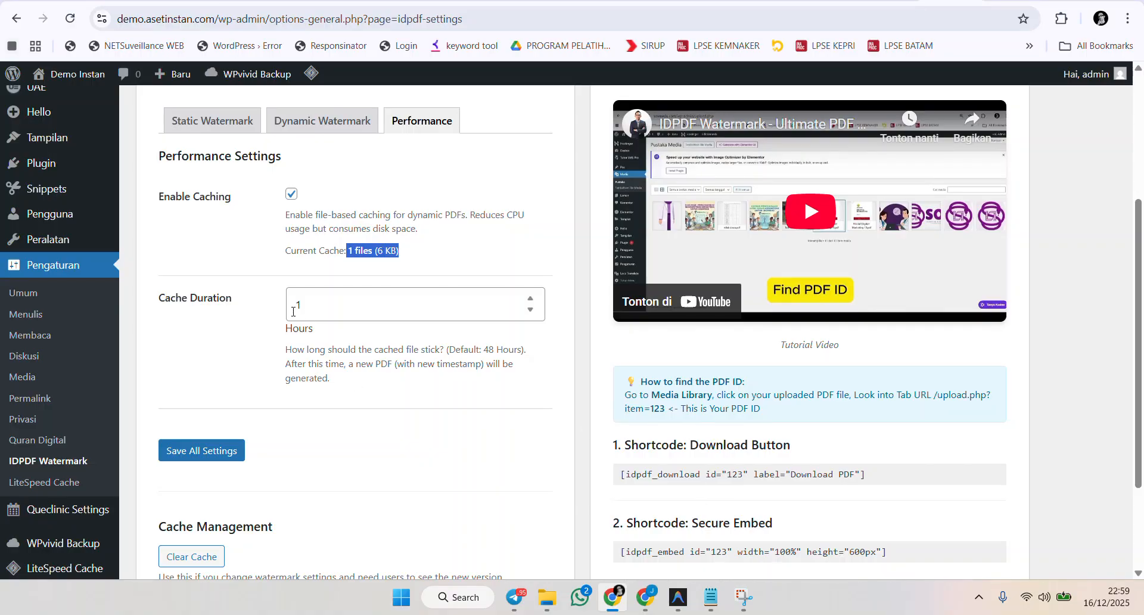
{"action": "left_click_drag", "start_coordinate": [234, 301], "coordinate": [159, 303]}
{"action": "scroll", "coordinate": [416, 382], "scroll_direction": "up", "scroll_amount": 3}
{"action": "scroll", "coordinate": [411, 333], "scroll_direction": "down", "scroll_amount": 1}
{"action": "scroll", "coordinate": [402, 286], "scroll_direction": "up", "scroll_amount": 3}
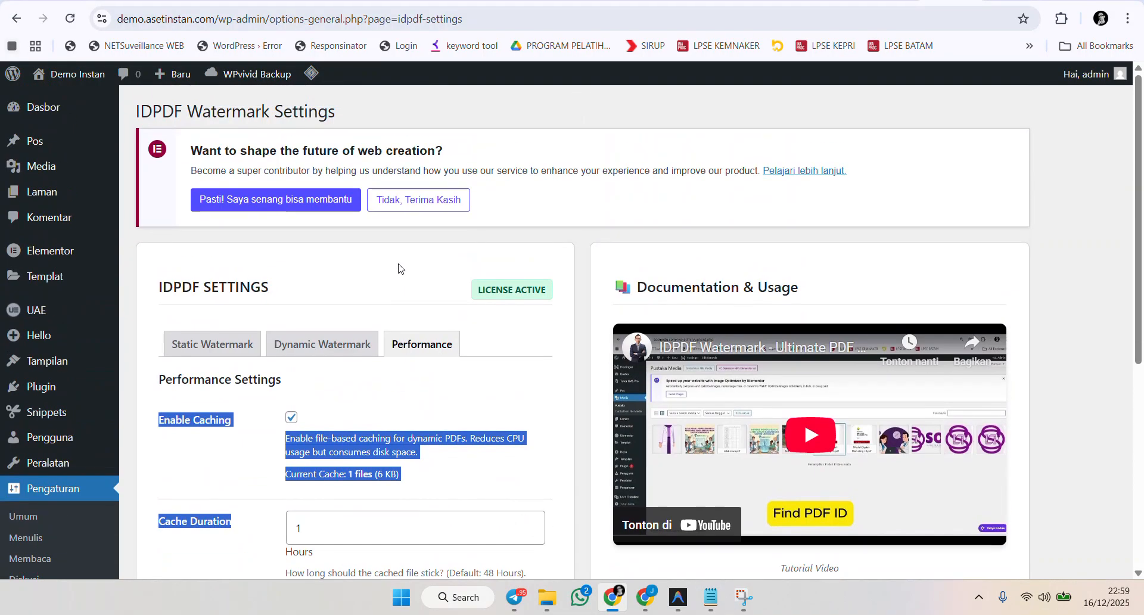
Open the Static Watermark tab and toggle the Enable Upload Watermark option off and back on.
{"action": "left_click", "coordinate": [212, 344]}
{"action": "scroll", "coordinate": [193, 197], "scroll_direction": "down", "scroll_amount": 2}
{"action": "scroll", "coordinate": [178, 238], "scroll_direction": "down", "scroll_amount": 1}
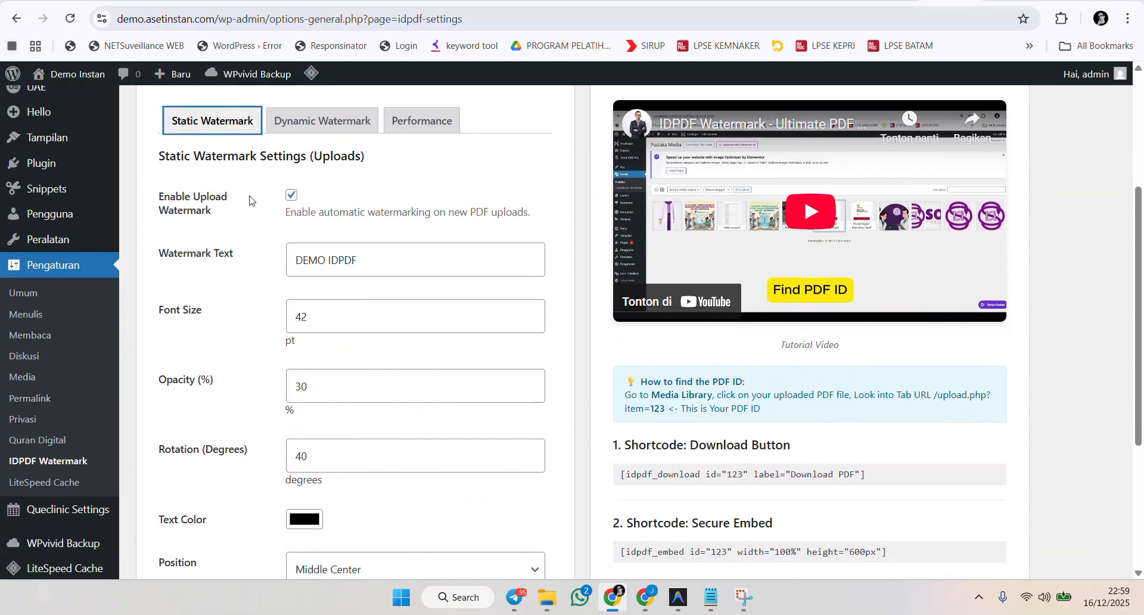
{"action": "left_click", "coordinate": [291, 197]}
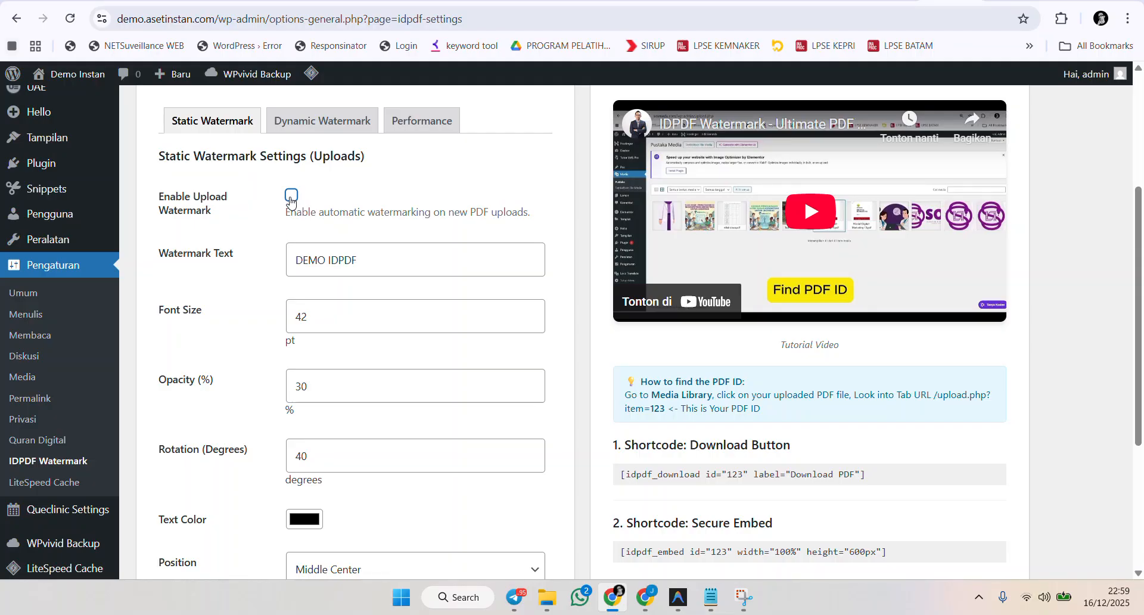
{"action": "left_click_drag", "start_coordinate": [159, 198], "coordinate": [222, 216]}
{"action": "left_click", "coordinate": [291, 196]}
Review the Dynamic Watermark tab settings, then go back to the Performance tab.
{"action": "left_click", "coordinate": [302, 115]}
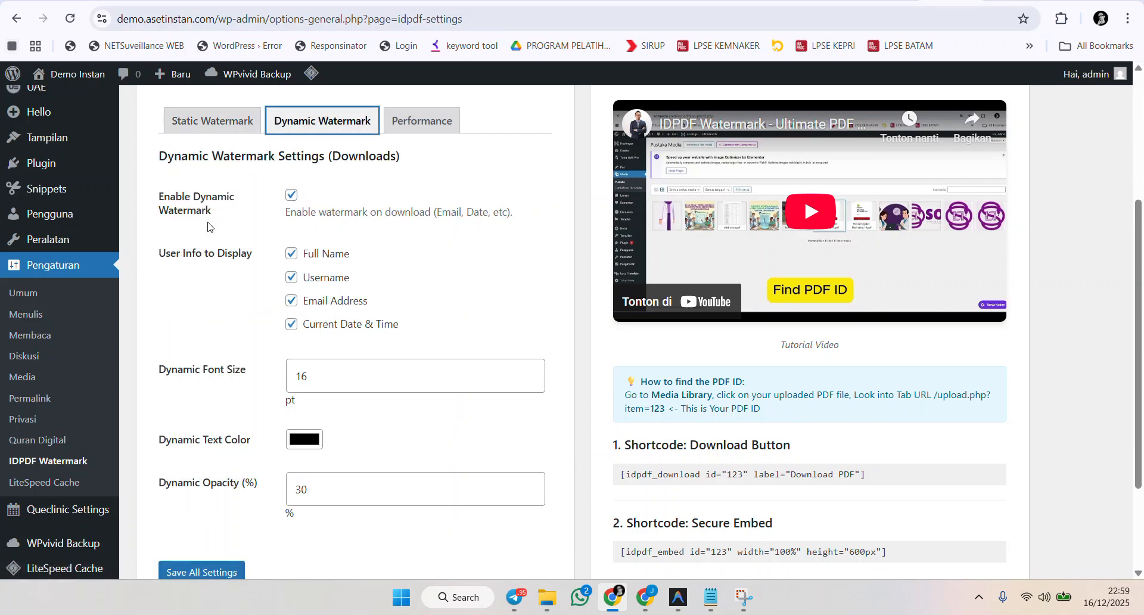
{"action": "scroll", "coordinate": [326, 206], "scroll_direction": "down", "scroll_amount": 1}
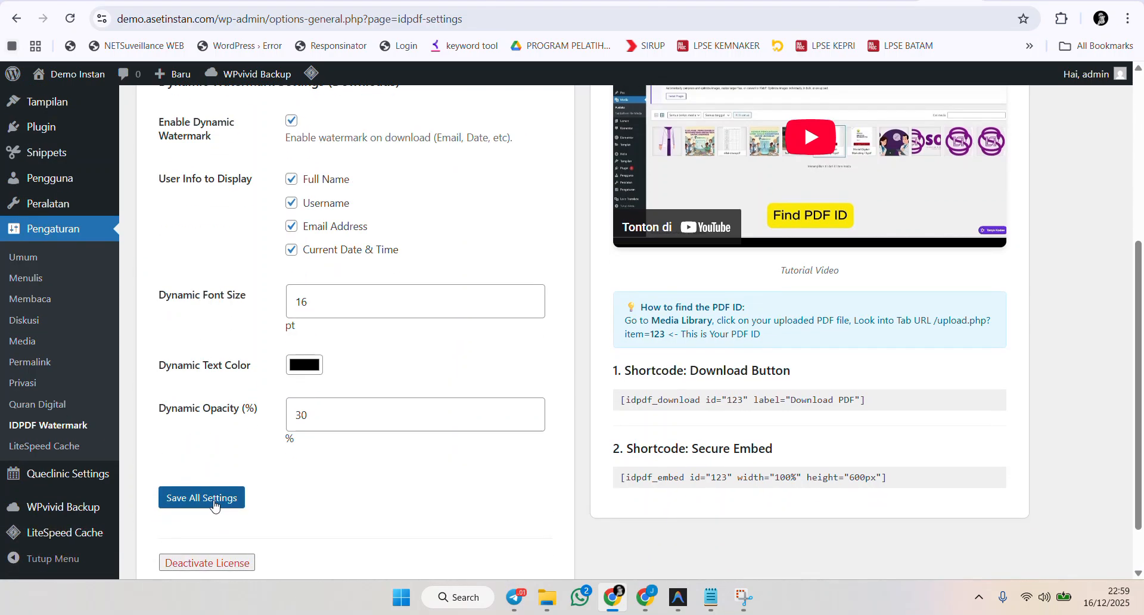
{"action": "scroll", "coordinate": [349, 348], "scroll_direction": "up", "scroll_amount": 1}
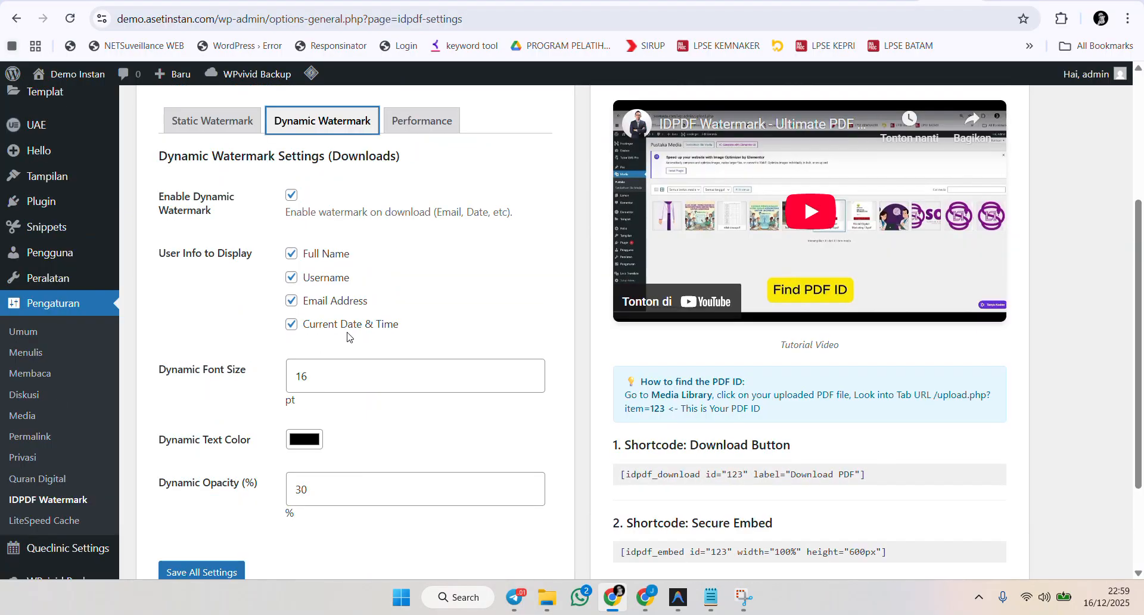
{"action": "left_click", "coordinate": [422, 120]}
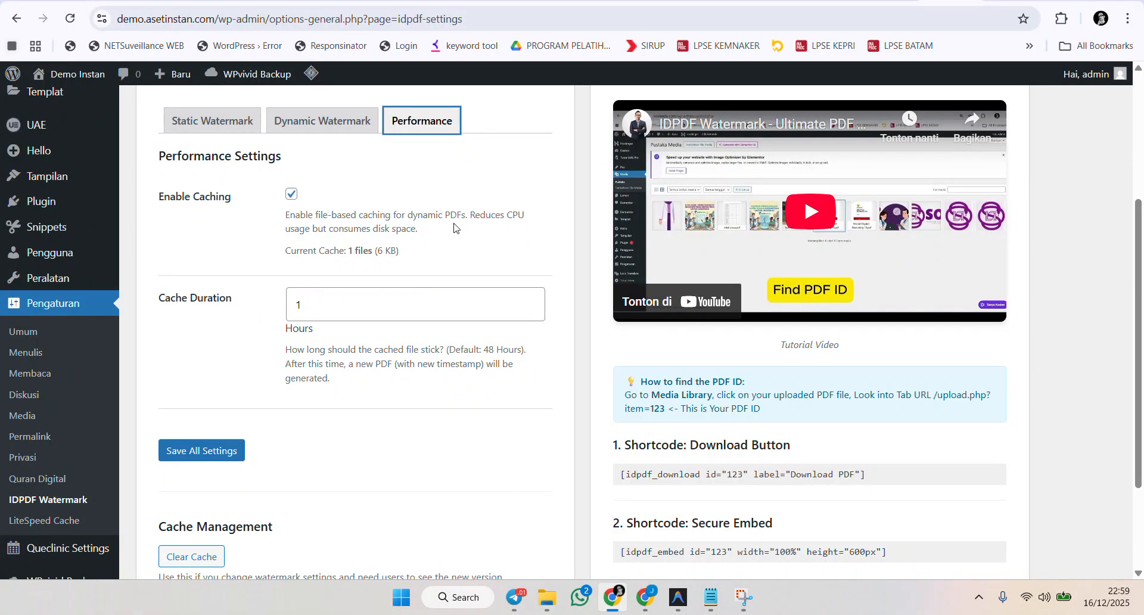
Highlight the caching description and scroll through the Performance settings section.
{"action": "double_click", "coordinate": [511, 212]}
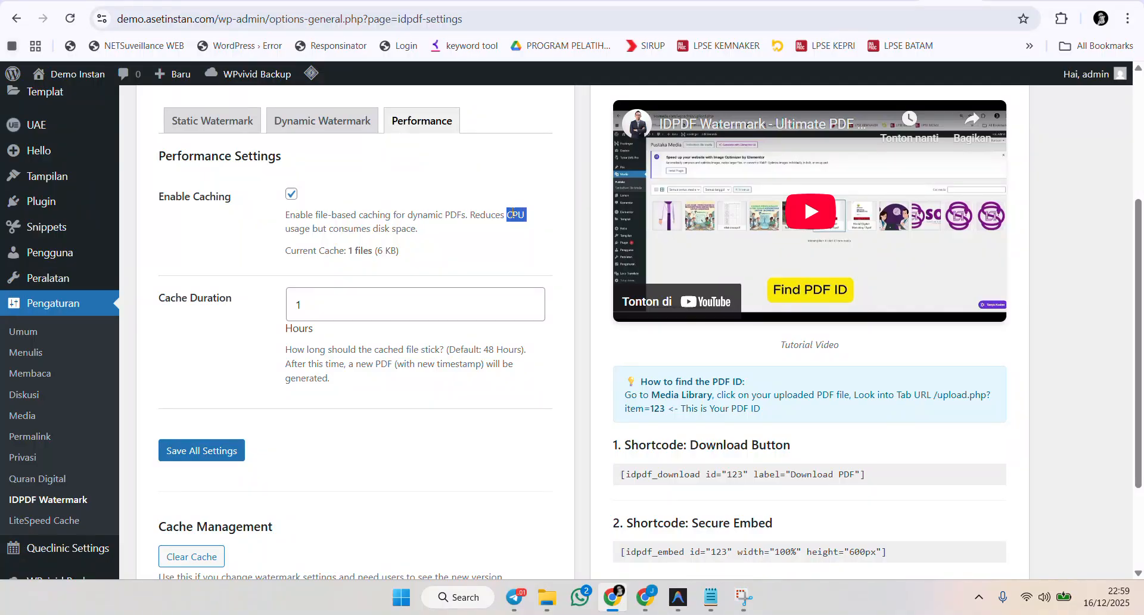
{"action": "scroll", "coordinate": [475, 216], "scroll_direction": "up", "scroll_amount": 4}
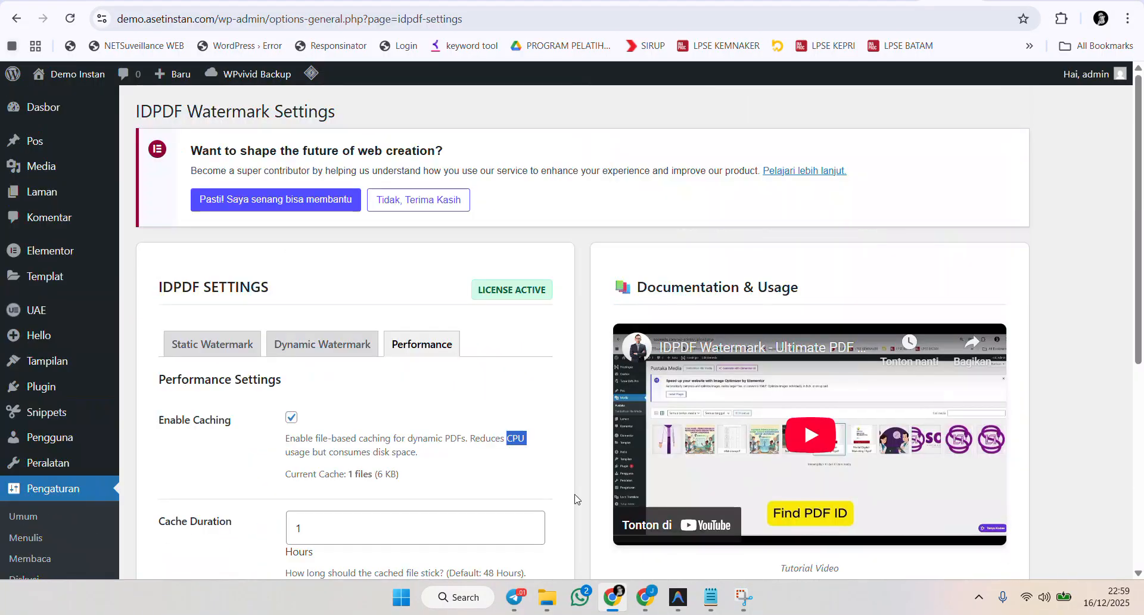
{"action": "scroll", "coordinate": [503, 477], "scroll_direction": "down", "scroll_amount": 4}
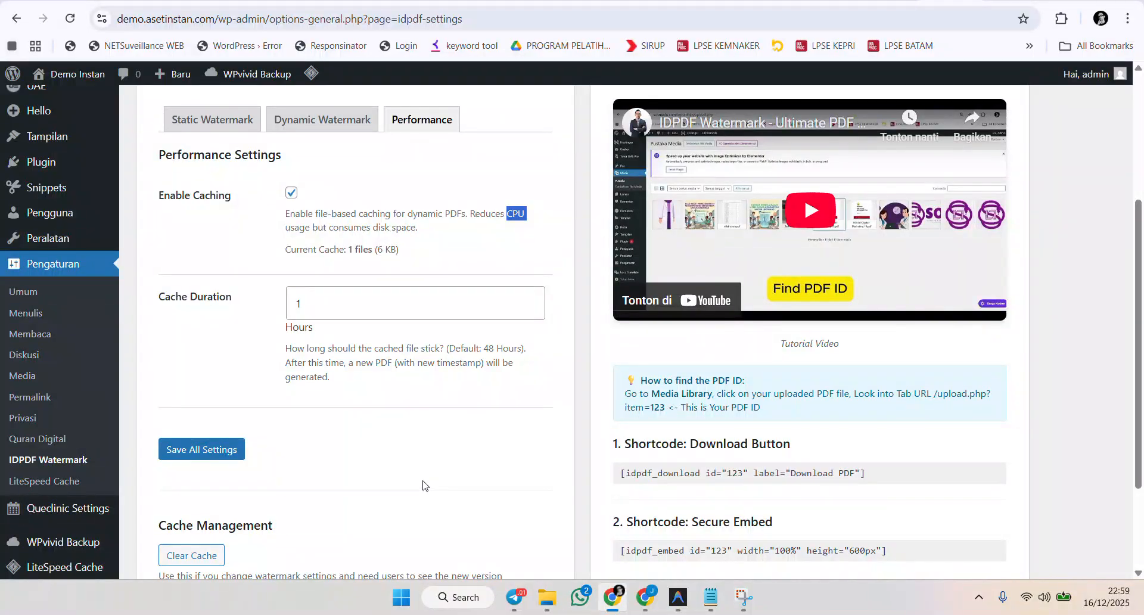
{"action": "scroll", "coordinate": [417, 487], "scroll_direction": "down", "scroll_amount": 3}
{"action": "scroll", "coordinate": [429, 485], "scroll_direction": "up", "scroll_amount": 3}
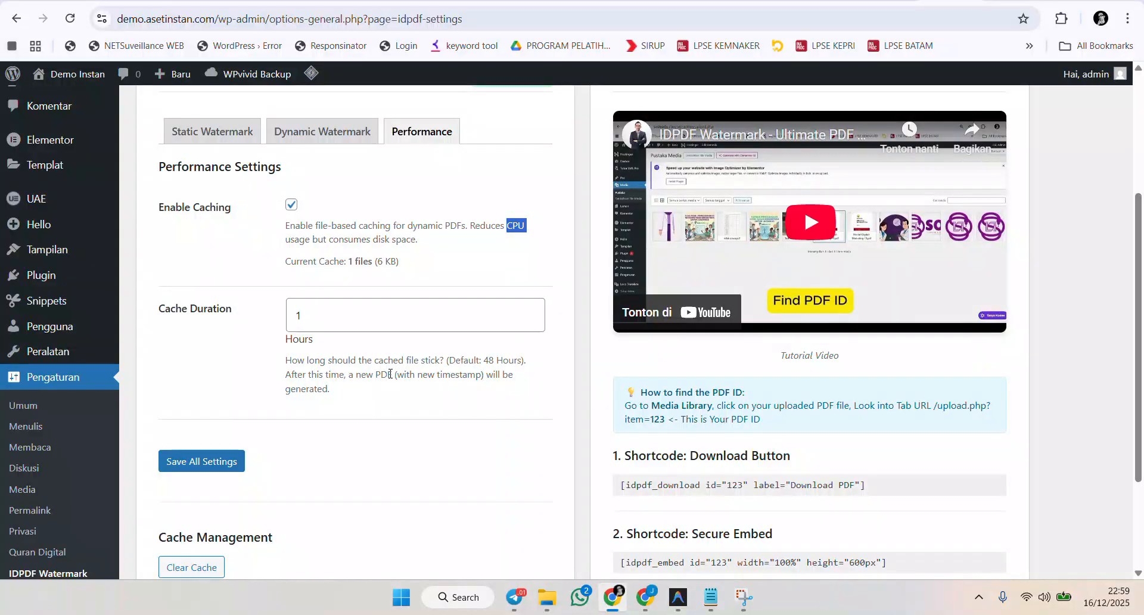
{"action": "scroll", "coordinate": [387, 366], "scroll_direction": "up", "scroll_amount": 3}
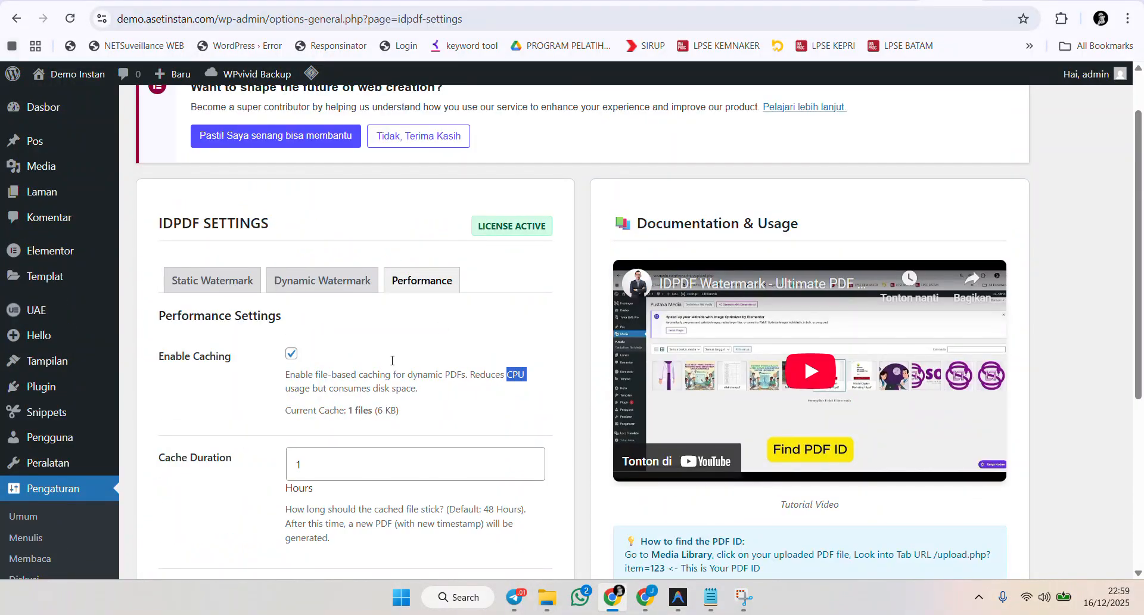
{"action": "scroll", "coordinate": [440, 327], "scroll_direction": "up", "scroll_amount": 1}
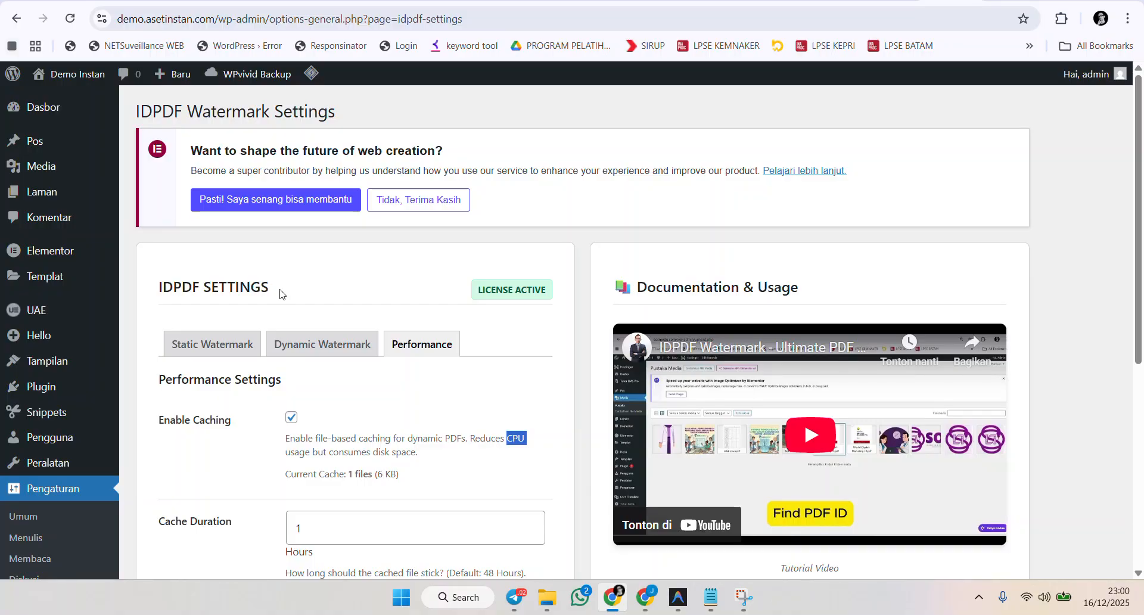
Switch through the Static Watermark, Dynamic Watermark and Performance tabs and review the caching options.
{"action": "scroll", "coordinate": [281, 293], "scroll_direction": "down", "scroll_amount": 1}
{"action": "left_click", "coordinate": [212, 269]}
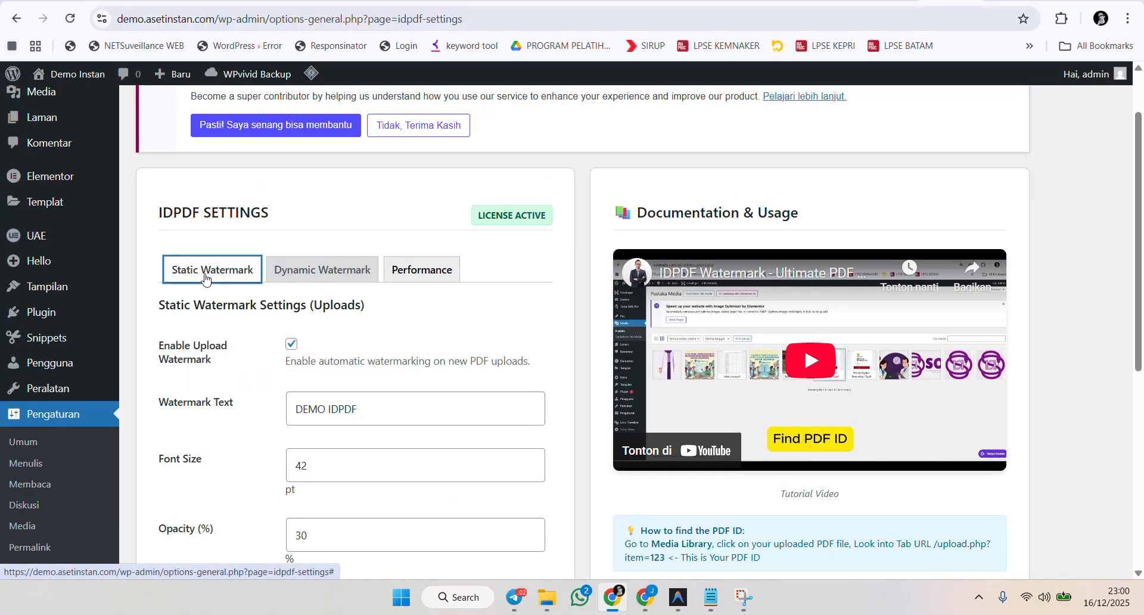
{"action": "left_click", "coordinate": [316, 274]}
{"action": "left_click", "coordinate": [417, 271]}
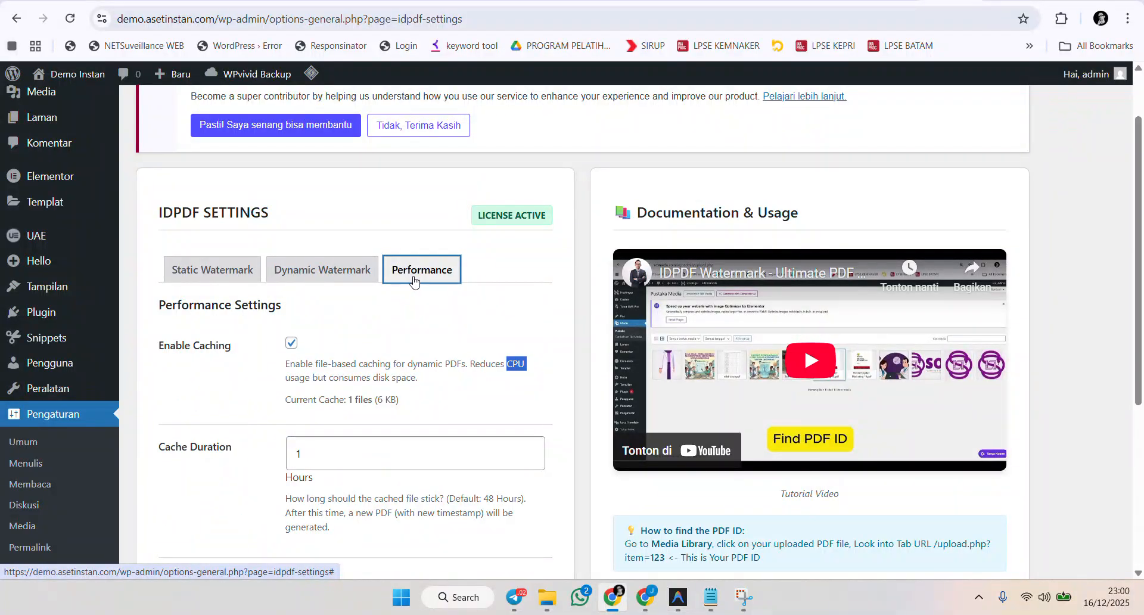
{"action": "scroll", "coordinate": [419, 291], "scroll_direction": "down", "scroll_amount": 1}
{"action": "scroll", "coordinate": [240, 355], "scroll_direction": "up", "scroll_amount": 2}
{"action": "scroll", "coordinate": [390, 322], "scroll_direction": "down", "scroll_amount": 4}
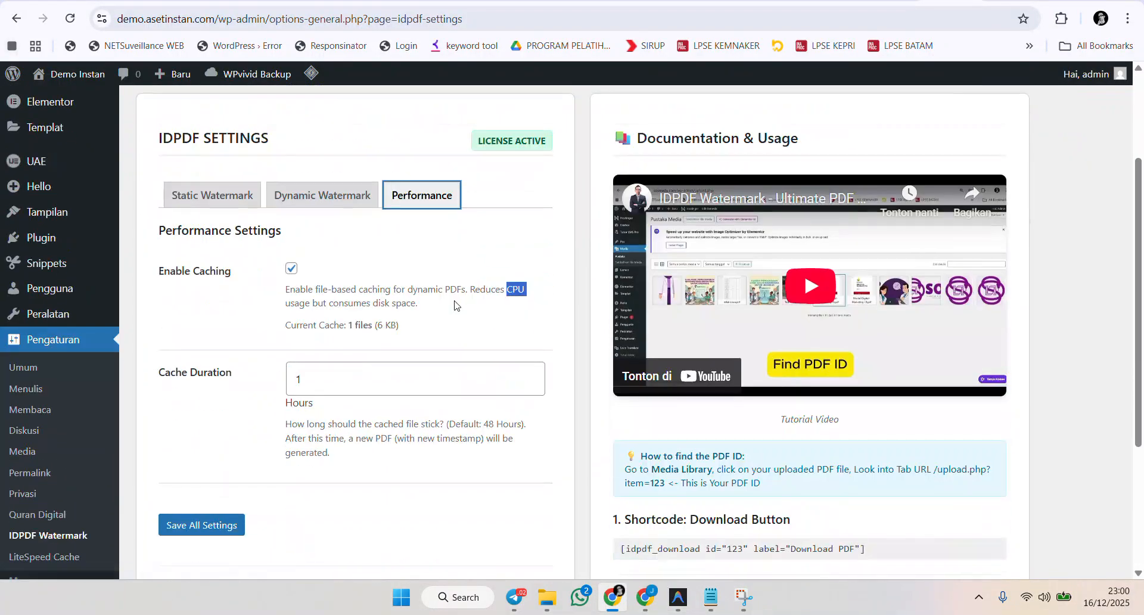
{"action": "scroll", "coordinate": [724, 276], "scroll_direction": "up", "scroll_amount": 2}
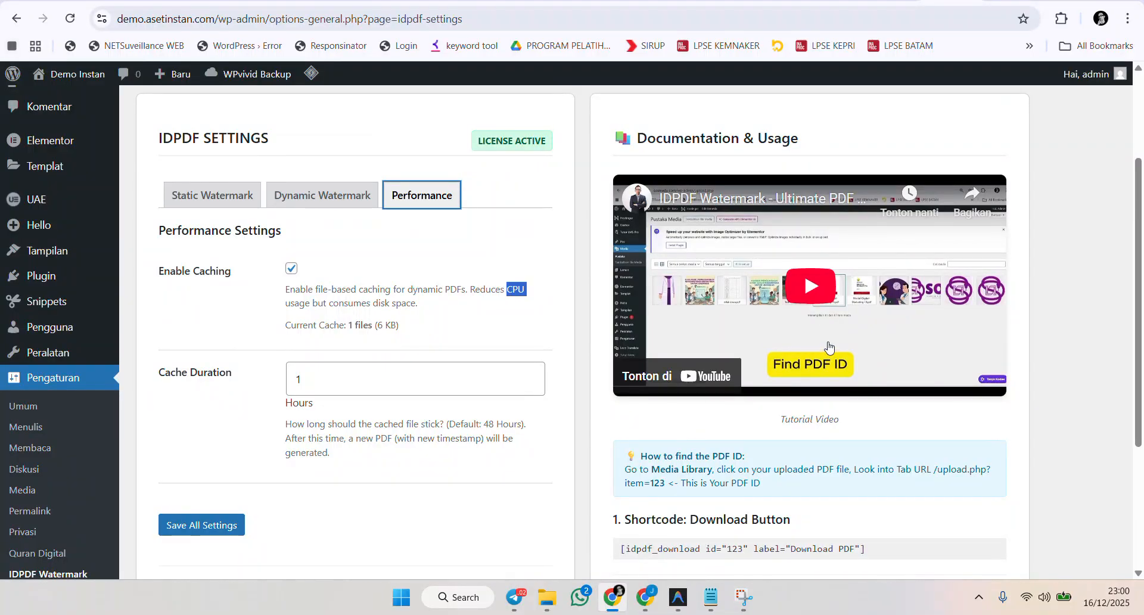
{"action": "scroll", "coordinate": [642, 315], "scroll_direction": "down", "scroll_amount": 2}
Highlight the PDF ID instructions and the Download Button and Secure Embed shortcodes in the documentation panel.
{"action": "left_click_drag", "start_coordinate": [641, 309], "coordinate": [741, 307]}
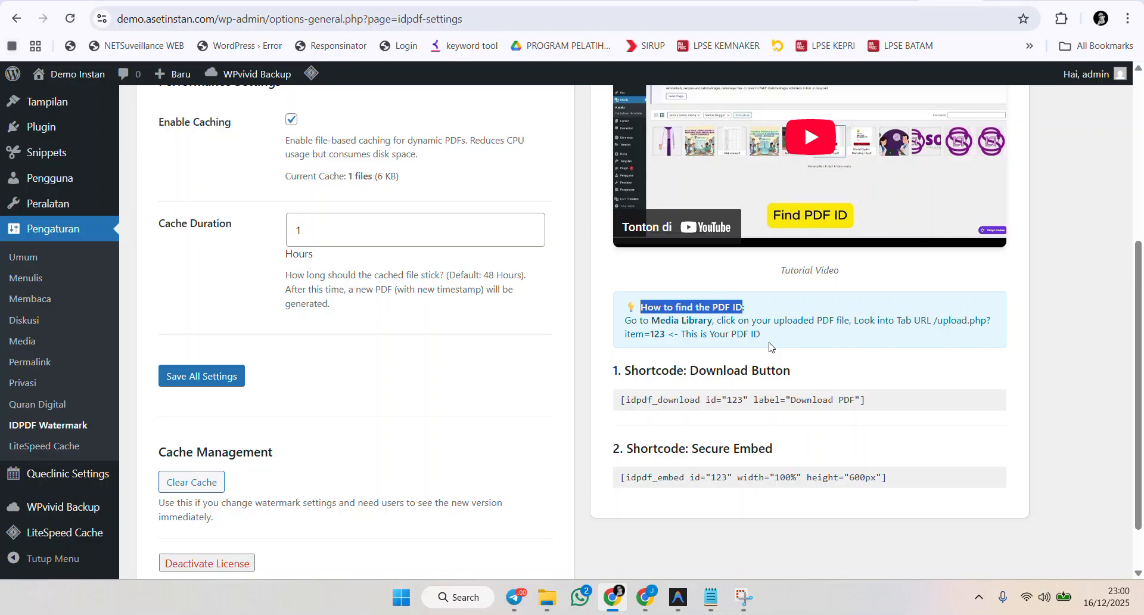
{"action": "left_click_drag", "start_coordinate": [621, 400], "coordinate": [893, 407]}
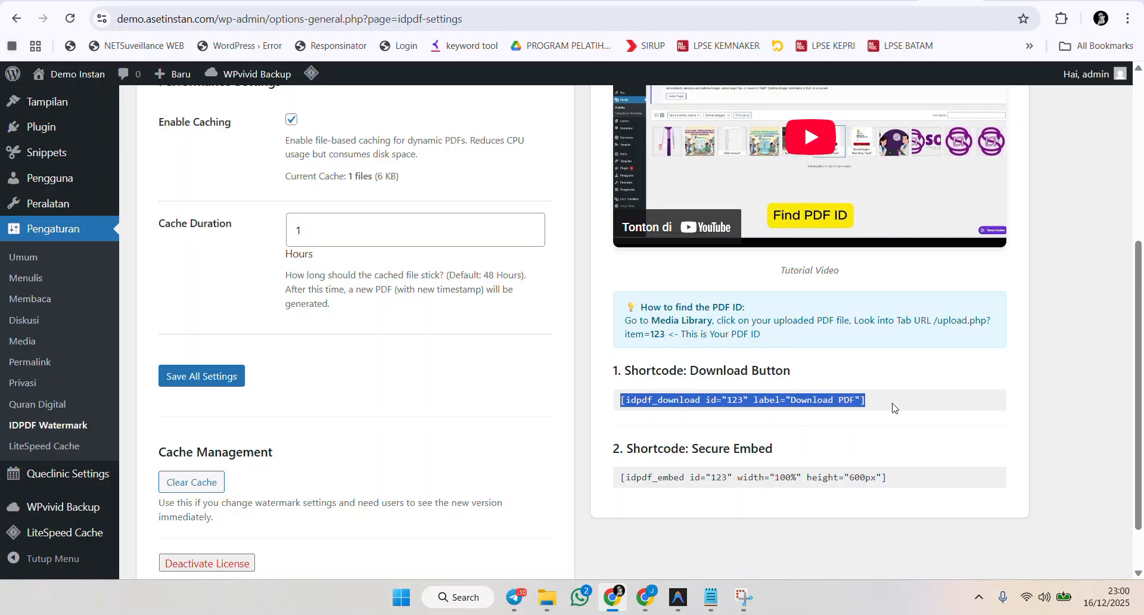
{"action": "left_click", "coordinate": [826, 403]}
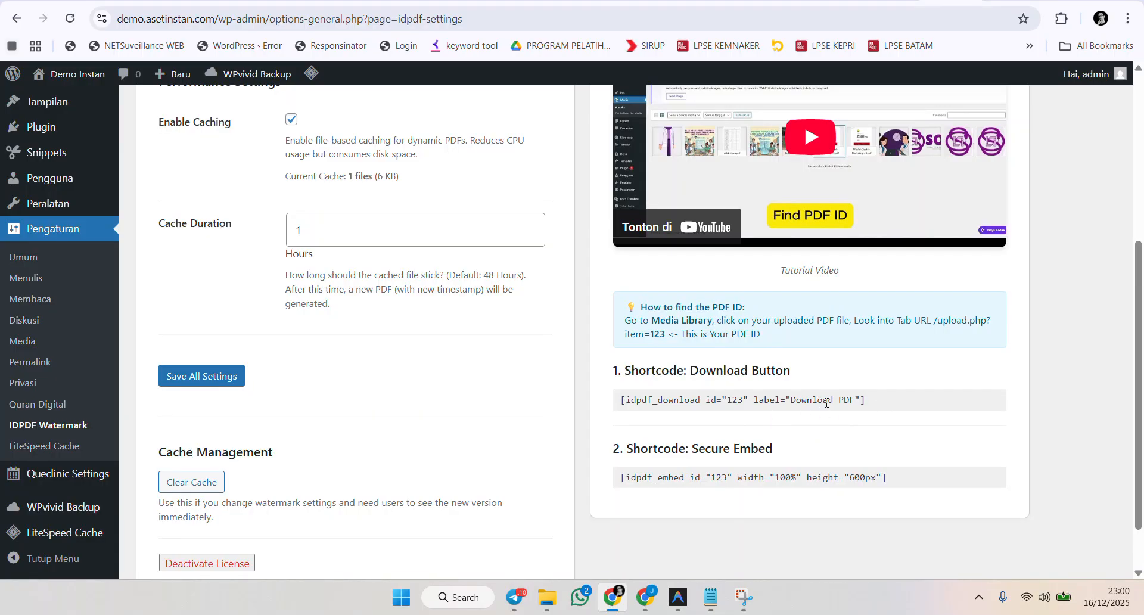
{"action": "left_click_drag", "start_coordinate": [853, 400], "coordinate": [789, 405]}
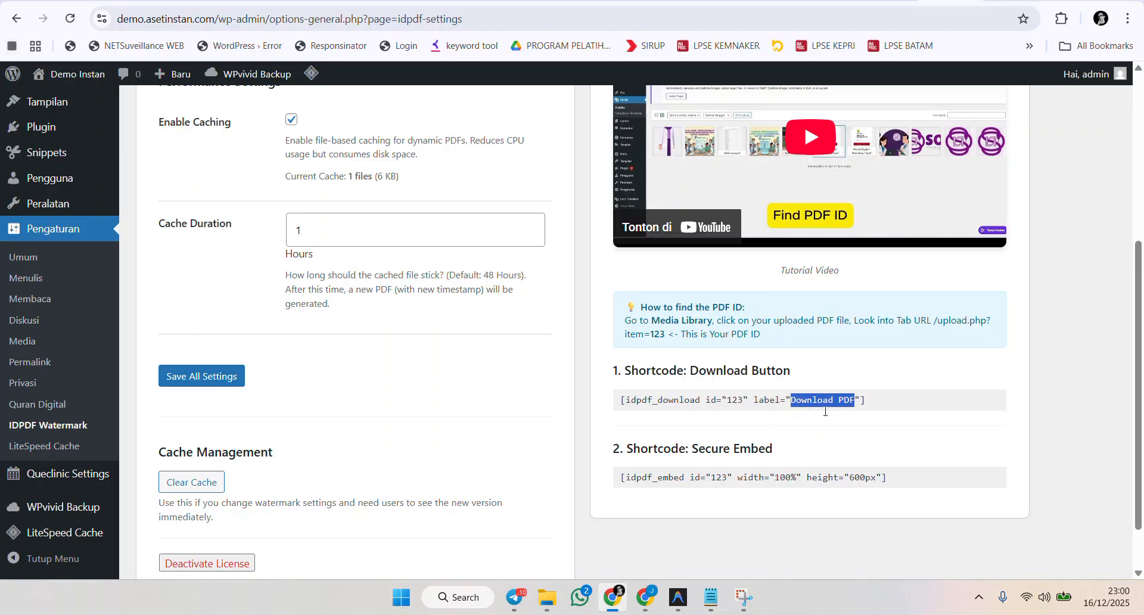
{"action": "left_click_drag", "start_coordinate": [626, 474], "coordinate": [916, 480]}
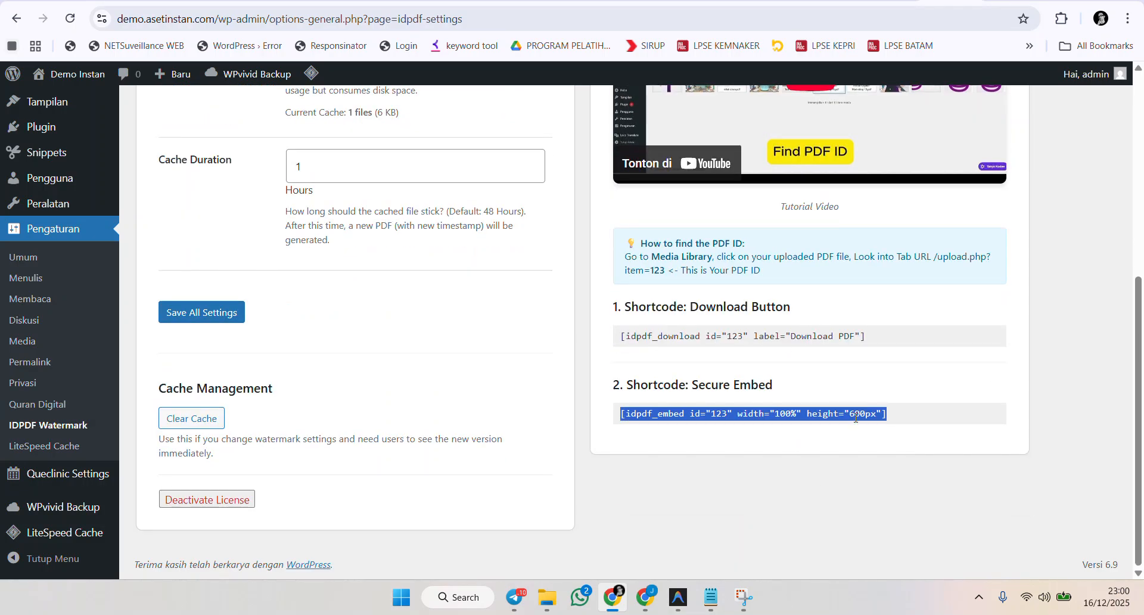
{"action": "left_click", "coordinate": [815, 445]}
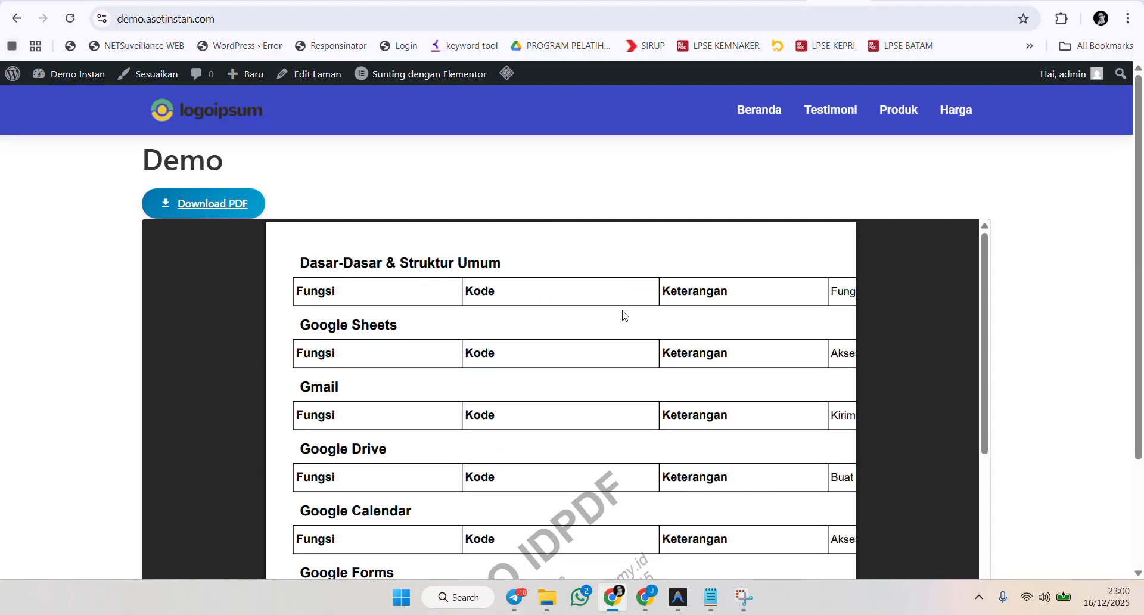
Switch to the Demo page and scroll through the embedded watermarked PDF viewer.
{"action": "scroll", "coordinate": [917, 316], "scroll_direction": "down", "scroll_amount": 2}
{"action": "scroll", "coordinate": [906, 297], "scroll_direction": "up", "scroll_amount": 2}
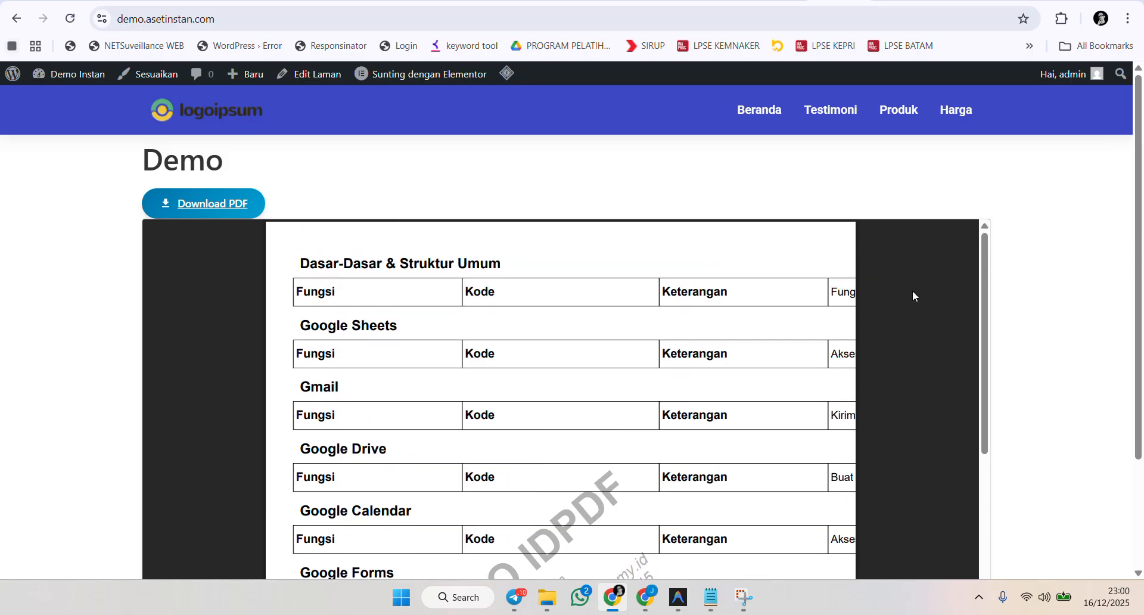
{"action": "scroll", "coordinate": [905, 300], "scroll_direction": "down", "scroll_amount": 1, "text": "ctrl"}
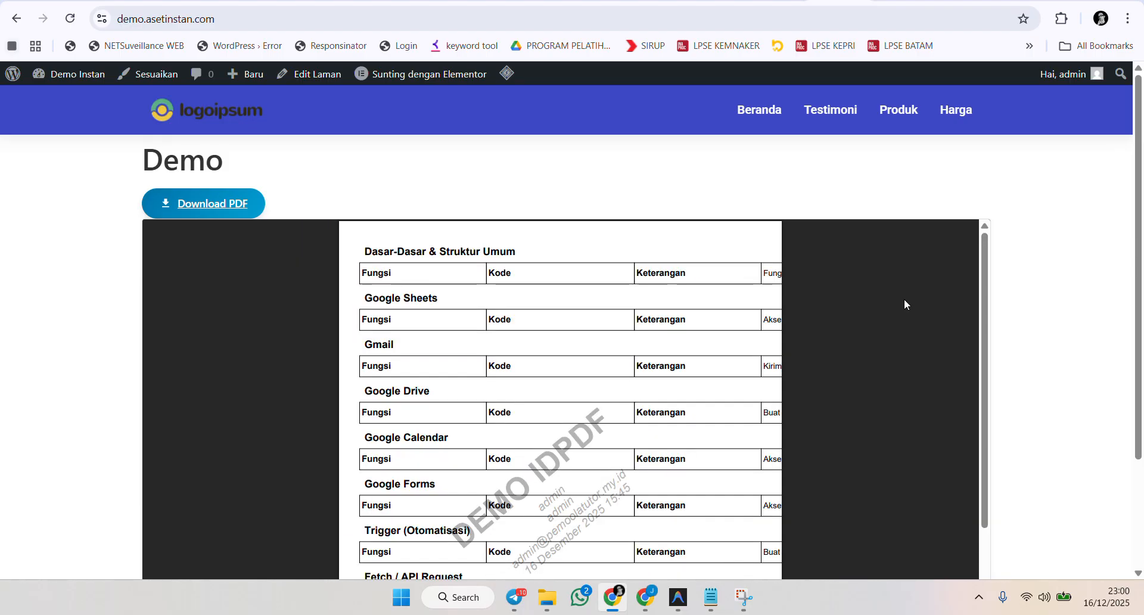
{"action": "scroll", "coordinate": [903, 303], "scroll_direction": "up", "scroll_amount": 2, "text": "ctrl"}
{"action": "scroll", "coordinate": [896, 308], "scroll_direction": "up", "scroll_amount": 1, "text": "ctrl"}
{"action": "scroll", "coordinate": [858, 327], "scroll_direction": "up", "scroll_amount": 2}
{"action": "scroll", "coordinate": [829, 345], "scroll_direction": "down", "scroll_amount": 5}
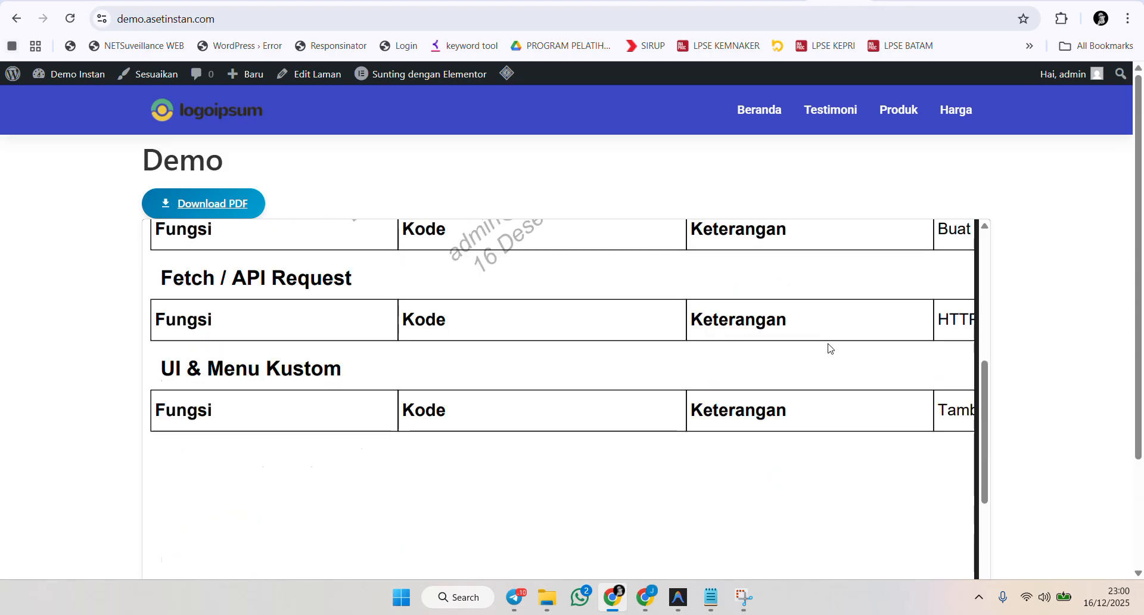
{"action": "scroll", "coordinate": [830, 345], "scroll_direction": "up", "scroll_amount": 5}
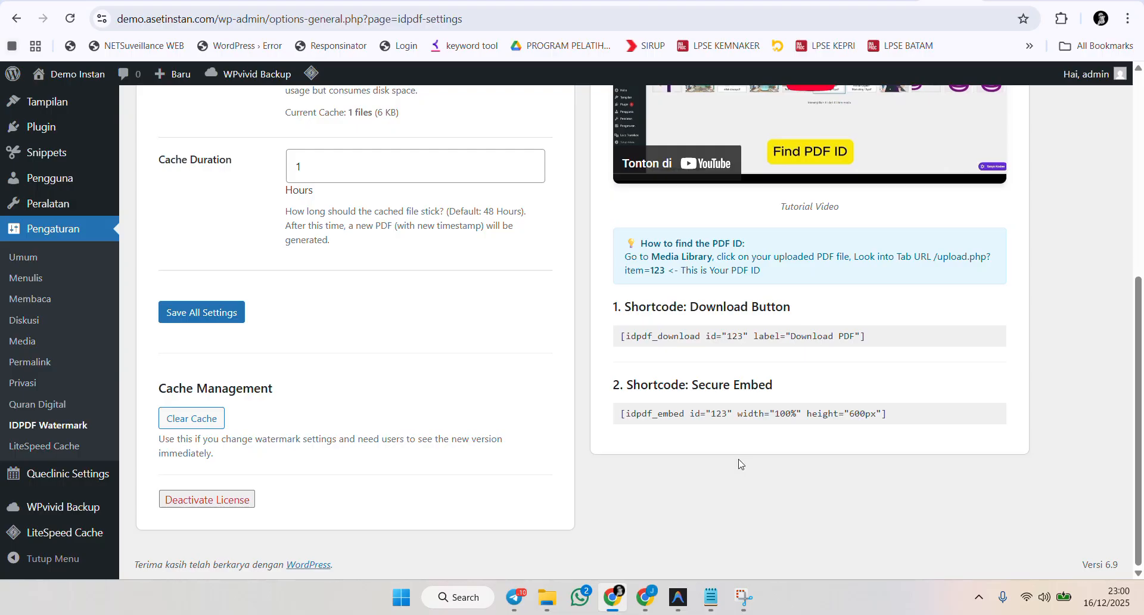
On the Demo page, try downloading the embedded PDF through the viewer and Download PDF link menus, dismissing the download manager warning.
{"action": "left_click", "coordinate": [838, 1]}
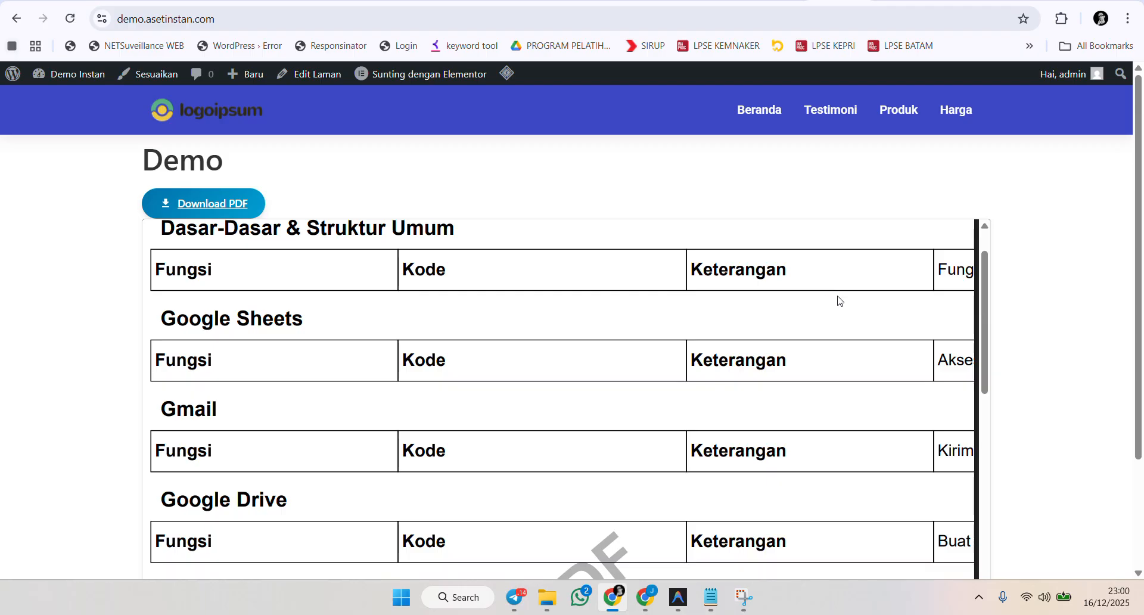
{"action": "right_click", "coordinate": [512, 327]}
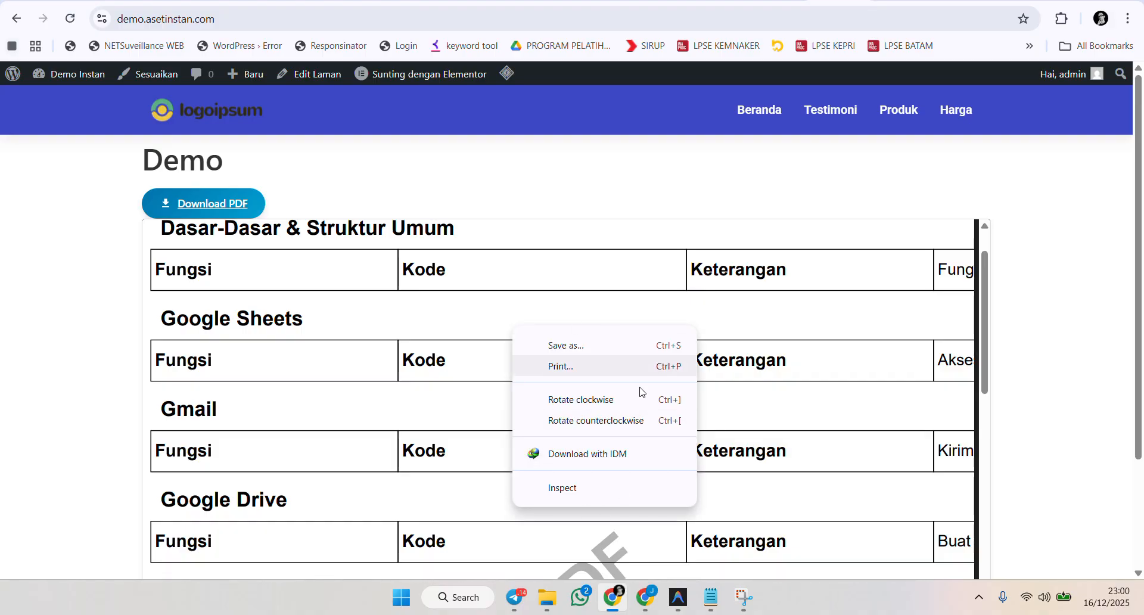
{"action": "right_click", "coordinate": [210, 196]}
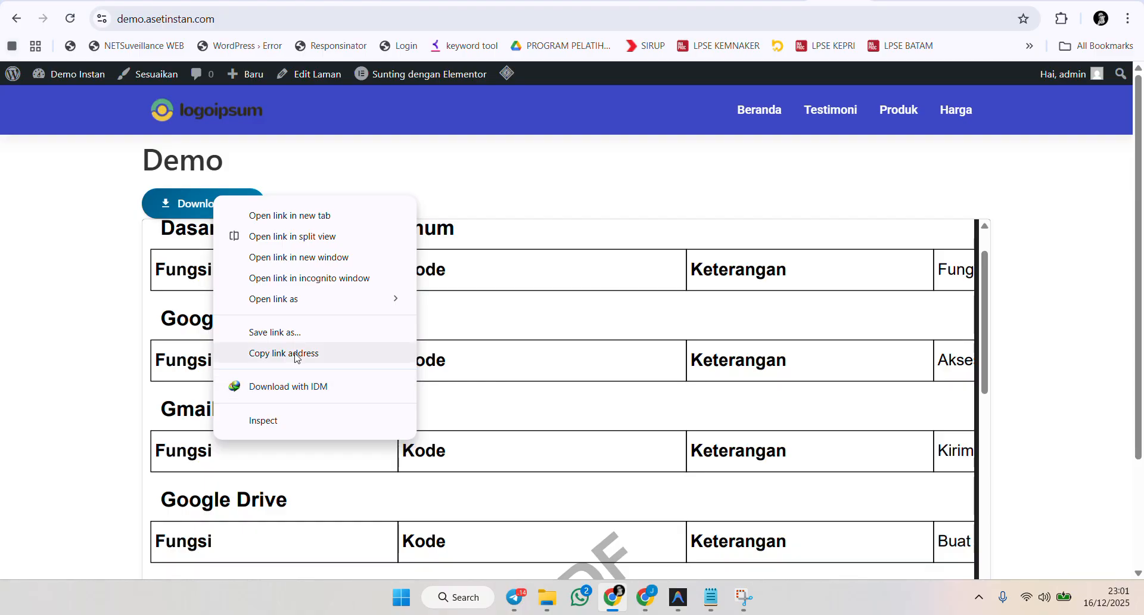
{"action": "left_click", "coordinate": [289, 385]}
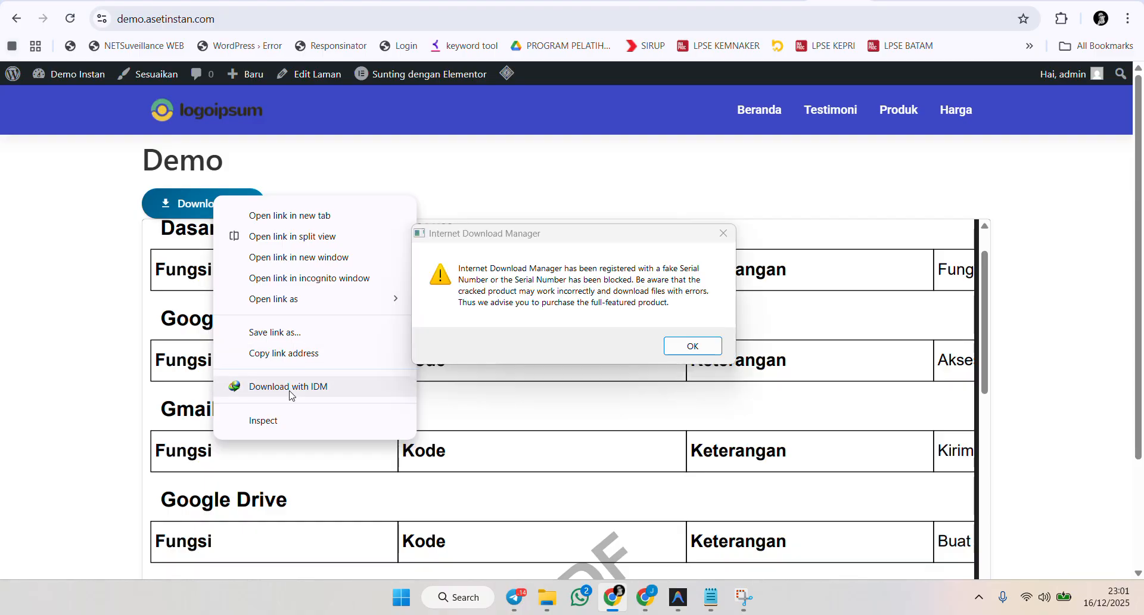
{"action": "left_click", "coordinate": [721, 238]}
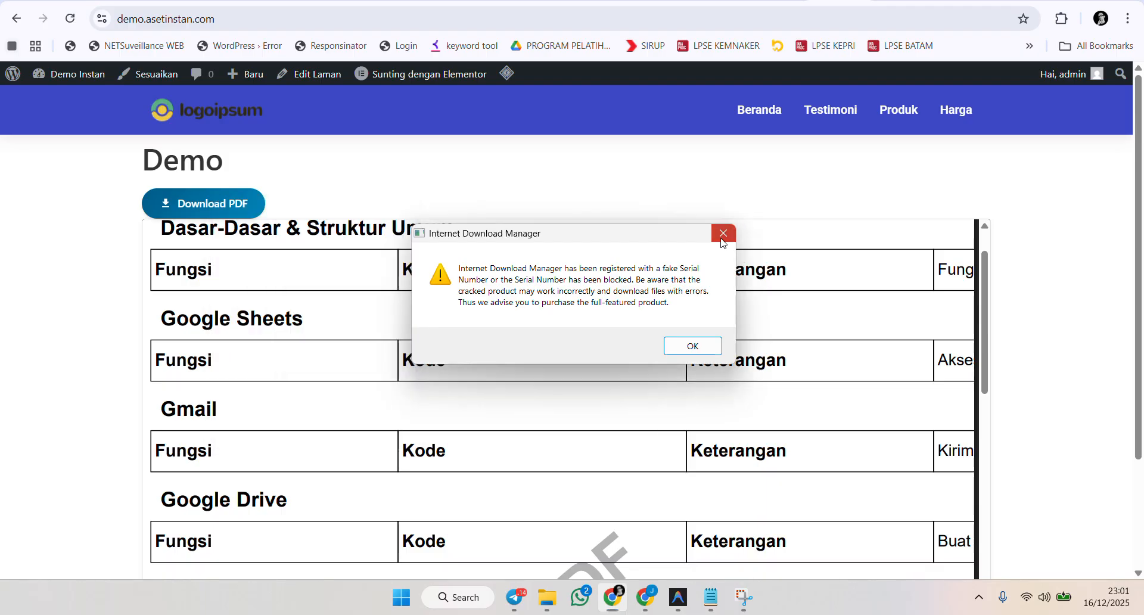
{"action": "left_click", "coordinate": [723, 233]}
{"action": "scroll", "coordinate": [801, 307], "scroll_direction": "down", "scroll_amount": 4}
{"action": "scroll", "coordinate": [801, 306], "scroll_direction": "up", "scroll_amount": 4}
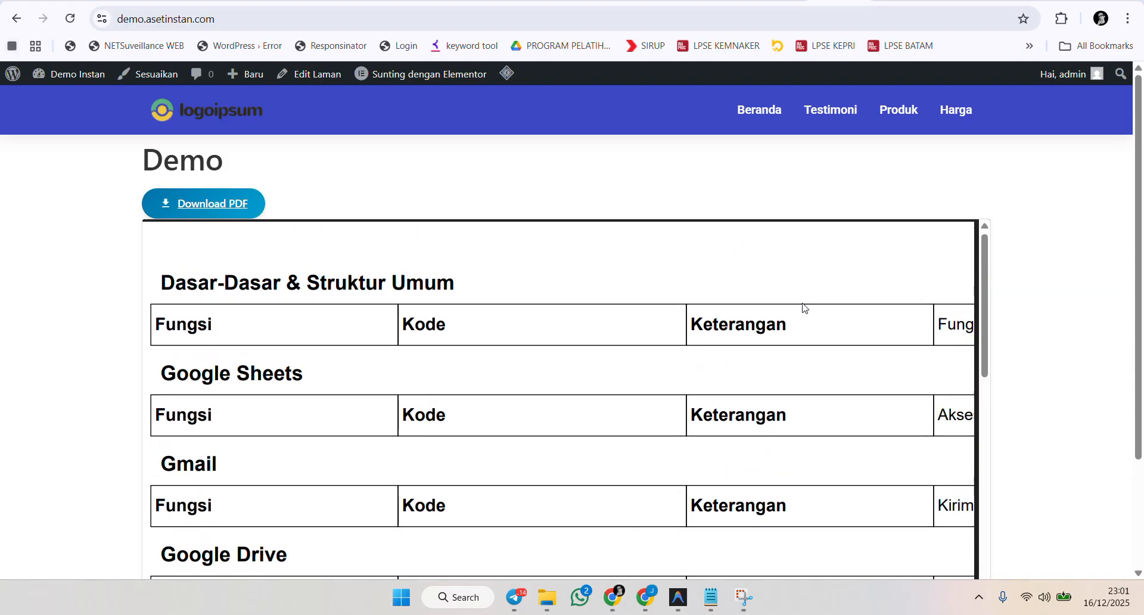
{"action": "scroll", "coordinate": [801, 306], "scroll_direction": "down", "scroll_amount": 3}
Open the Demo page's address in a new incognito window.
{"action": "left_click", "coordinate": [234, 11]}
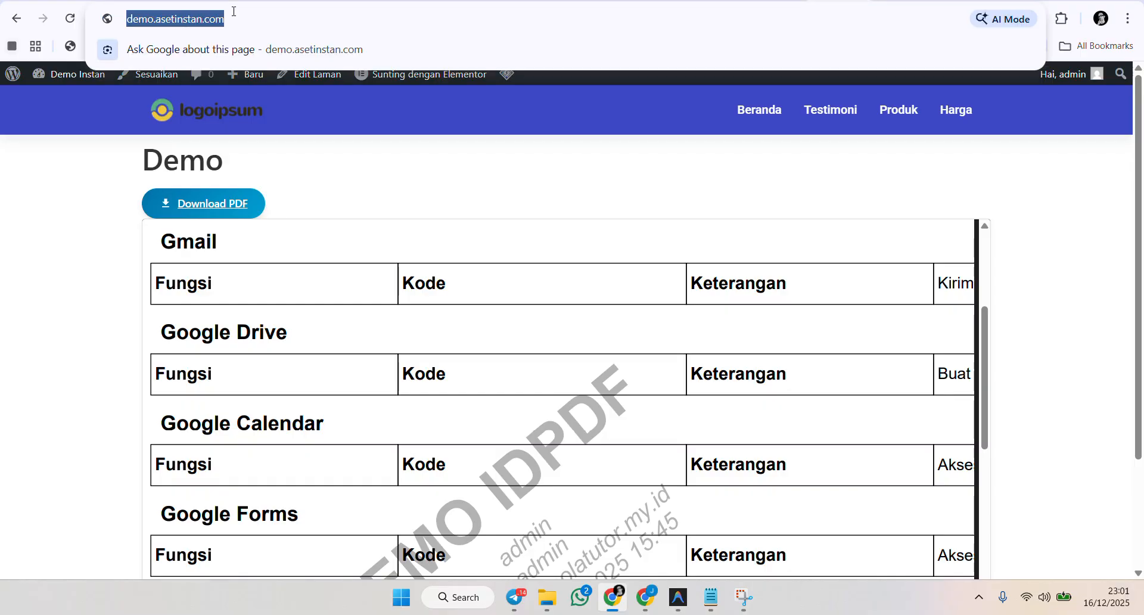
{"action": "left_click", "coordinate": [1127, 18]}
{"action": "left_click", "coordinate": [1016, 96]}
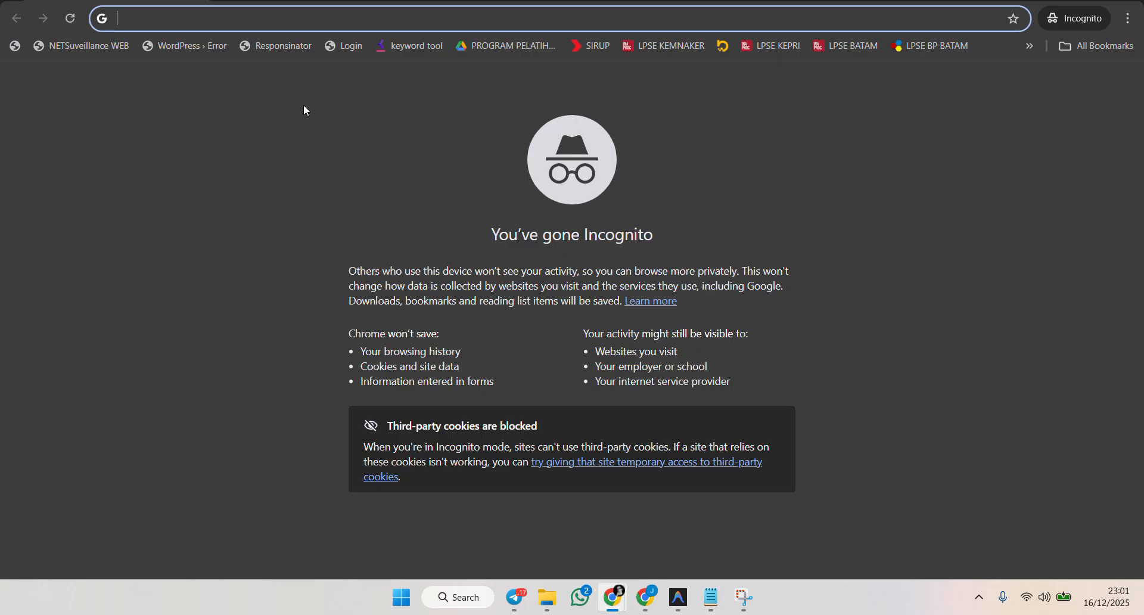
{"action": "key", "text": "ctrl+v"}
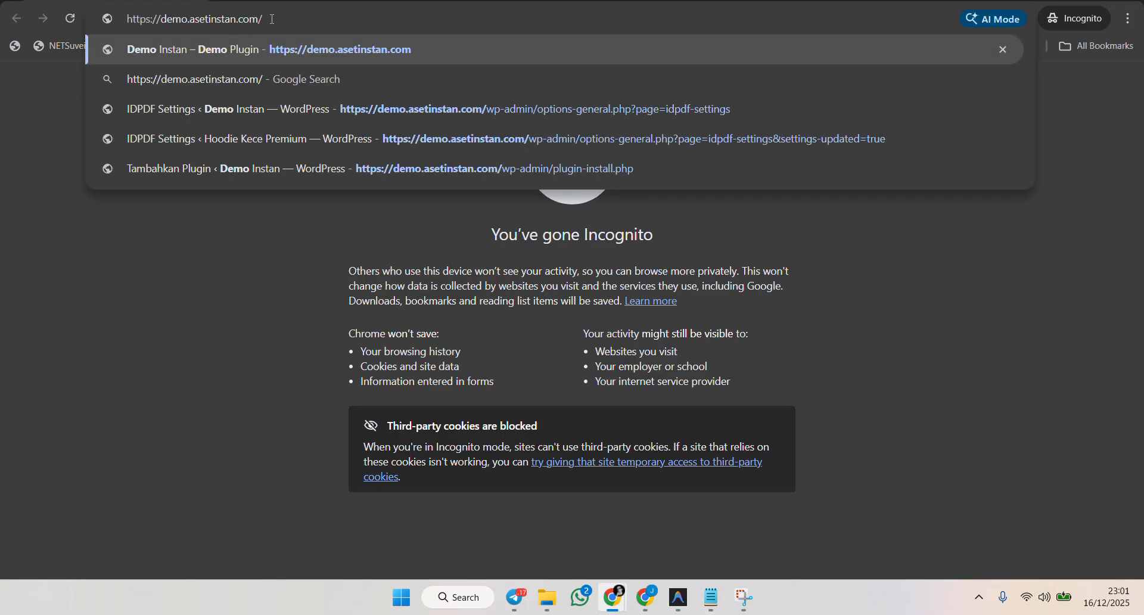
{"action": "key", "text": "Return"}
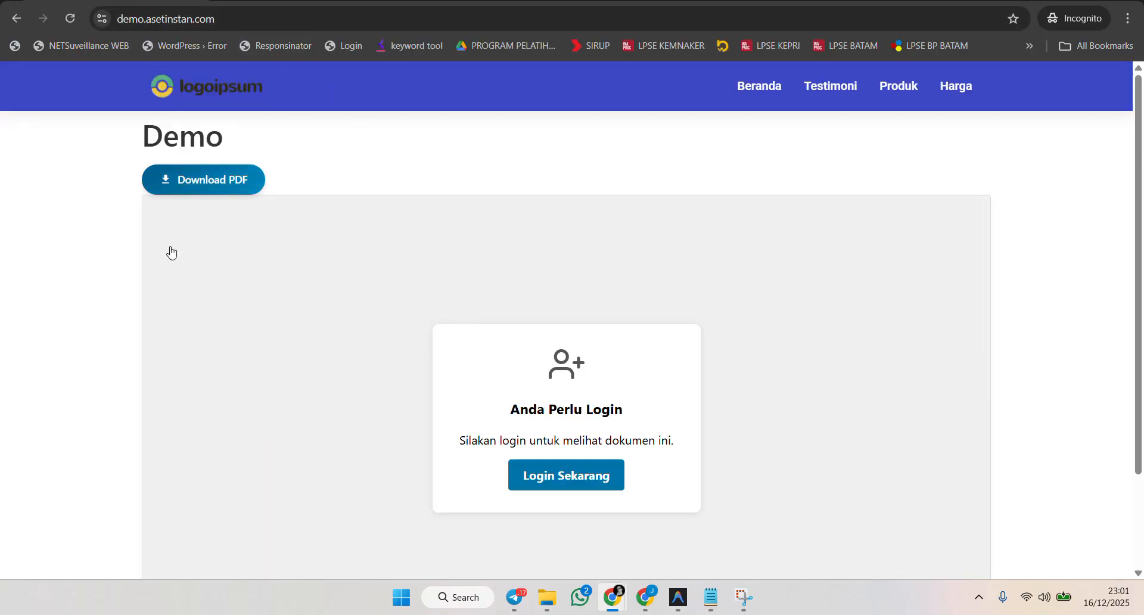
Highlight the login-required message shown to logged-out visitors on the Demo page.
{"action": "scroll", "coordinate": [628, 238], "scroll_direction": "down", "scroll_amount": 3}
{"action": "scroll", "coordinate": [581, 362], "scroll_direction": "up", "scroll_amount": 1}
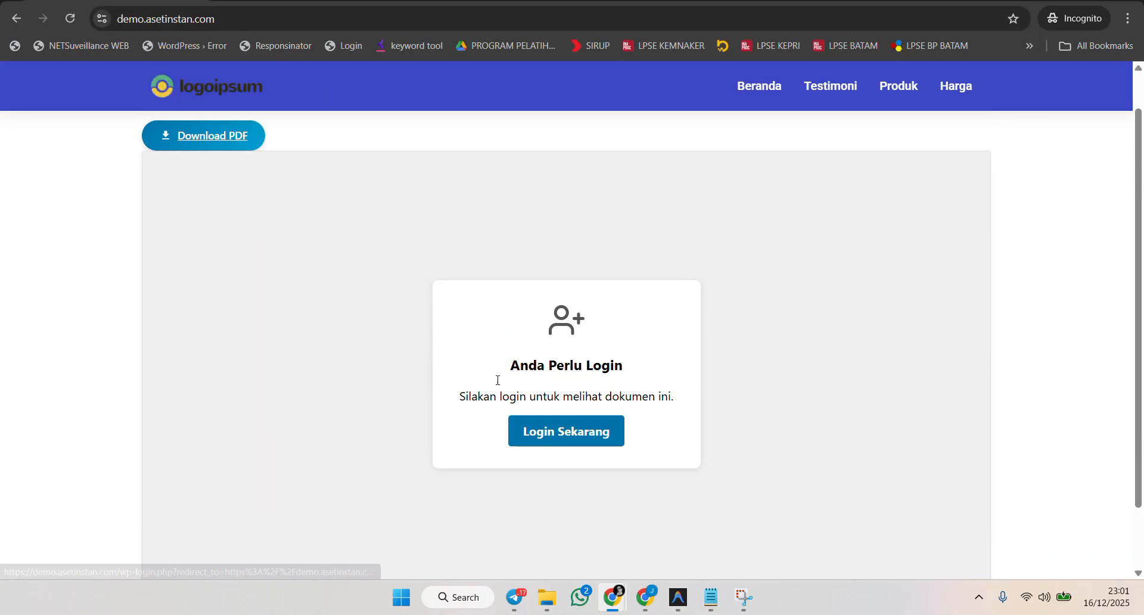
{"action": "left_click_drag", "start_coordinate": [459, 397], "coordinate": [699, 397]}
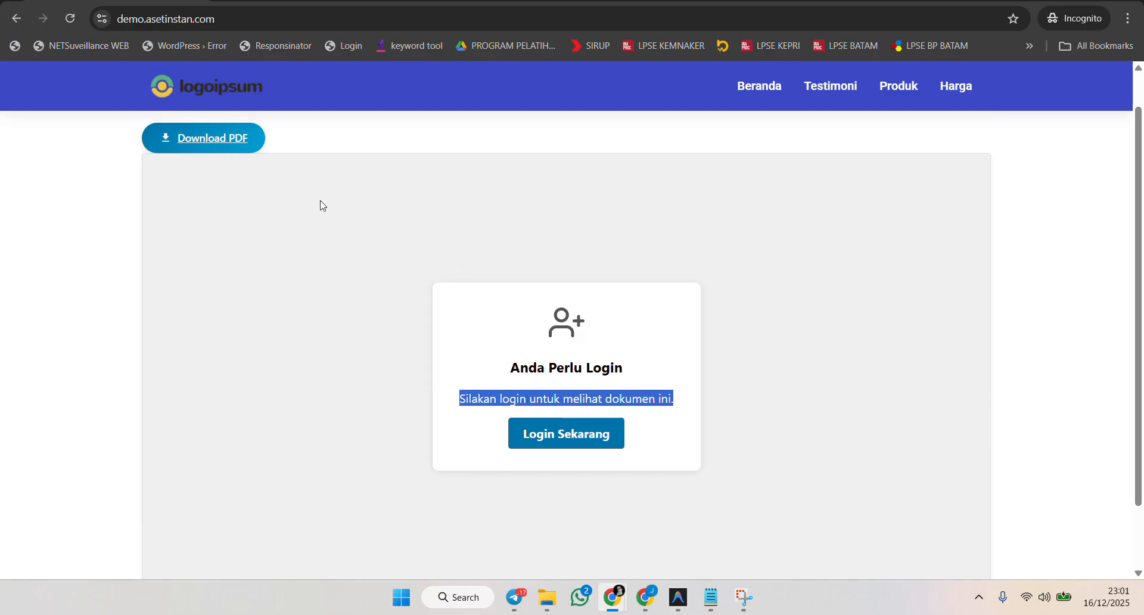
{"action": "scroll", "coordinate": [334, 186], "scroll_direction": "up", "scroll_amount": 1}
As a logged-out visitor, test the Download PDF and Login Sekarang buttons, returning from the login page each time.
{"action": "left_click", "coordinate": [211, 178]}
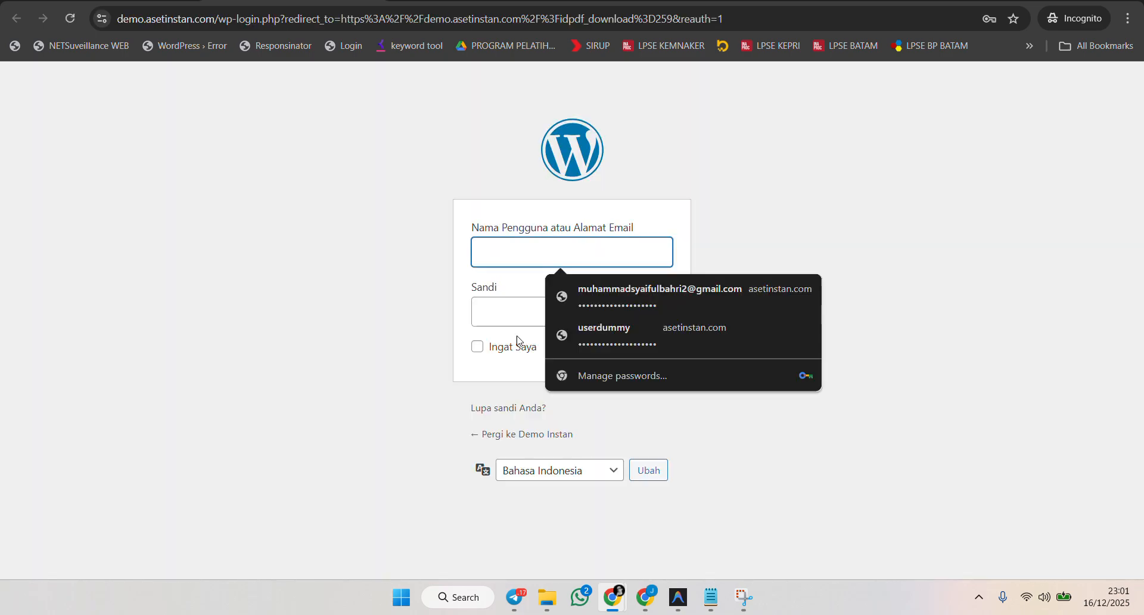
{"action": "left_click", "coordinate": [324, 292]}
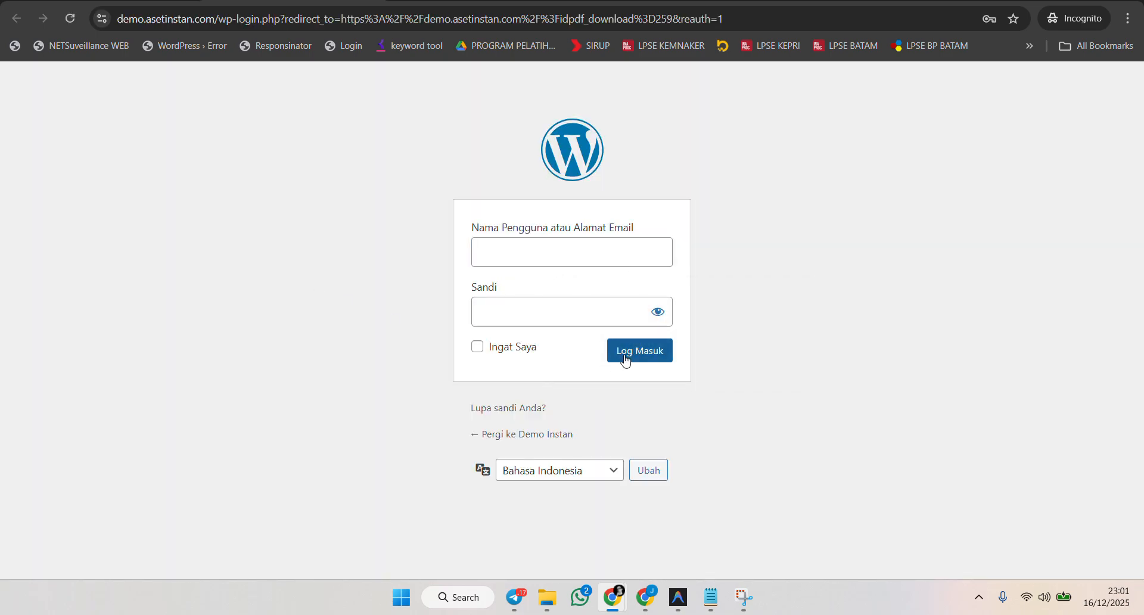
{"action": "left_click", "coordinate": [102, 1]}
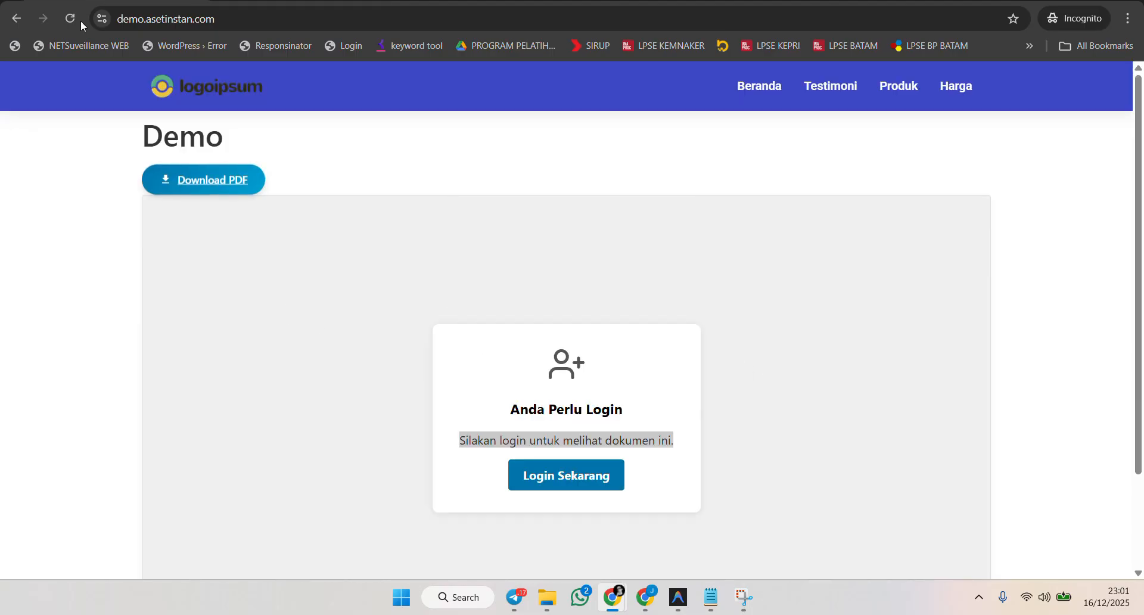
{"action": "left_click", "coordinate": [74, 25]}
{"action": "scroll", "coordinate": [739, 387], "scroll_direction": "down", "scroll_amount": 3}
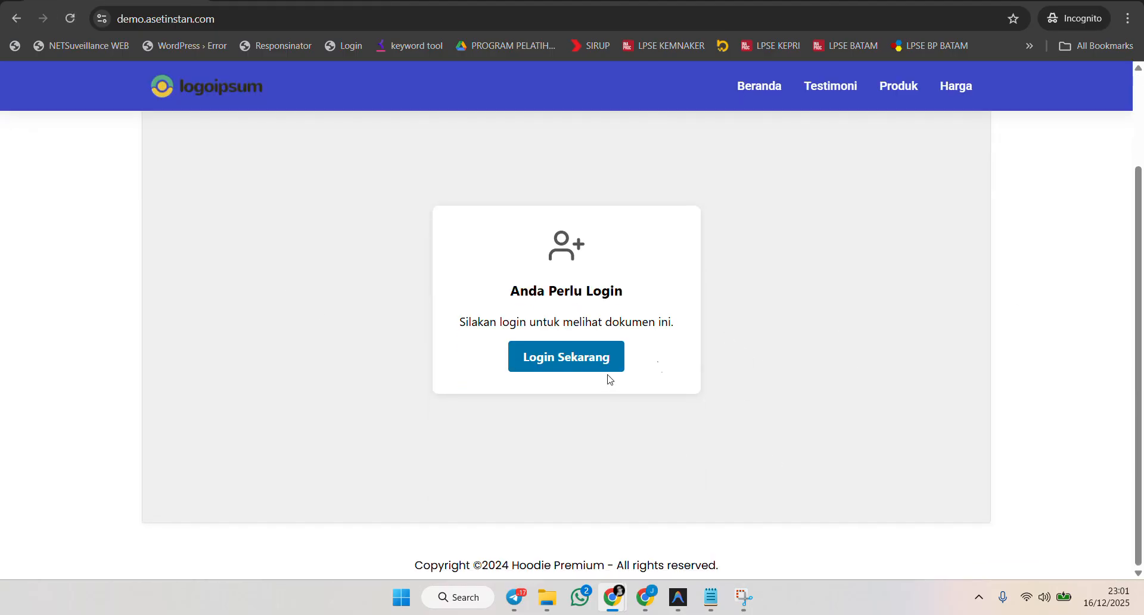
{"action": "left_click", "coordinate": [539, 361]}
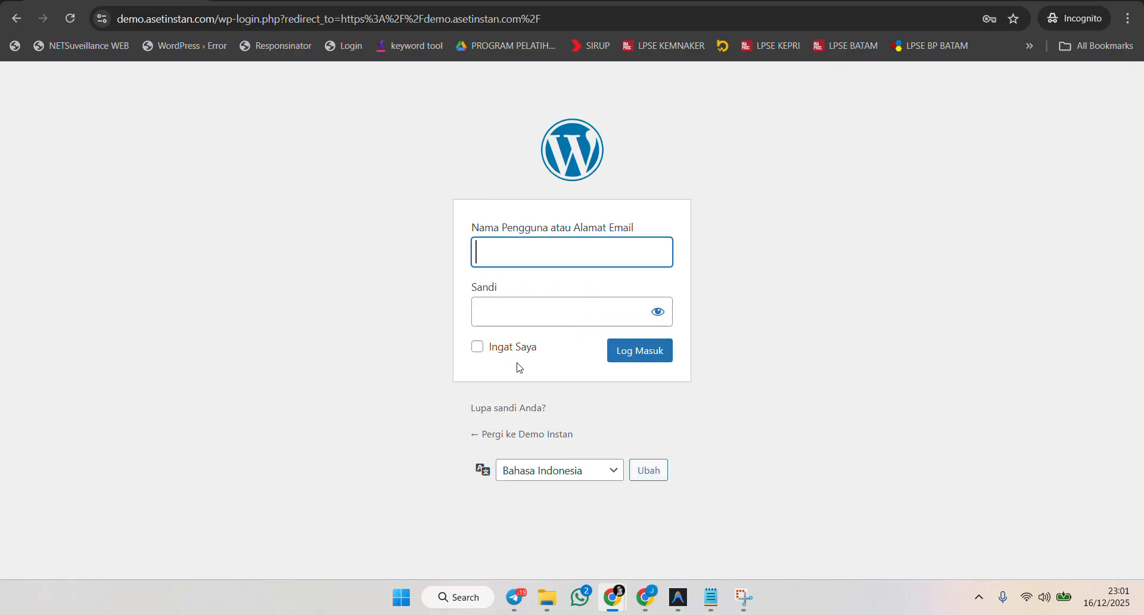
{"action": "left_click", "coordinate": [20, 15]}
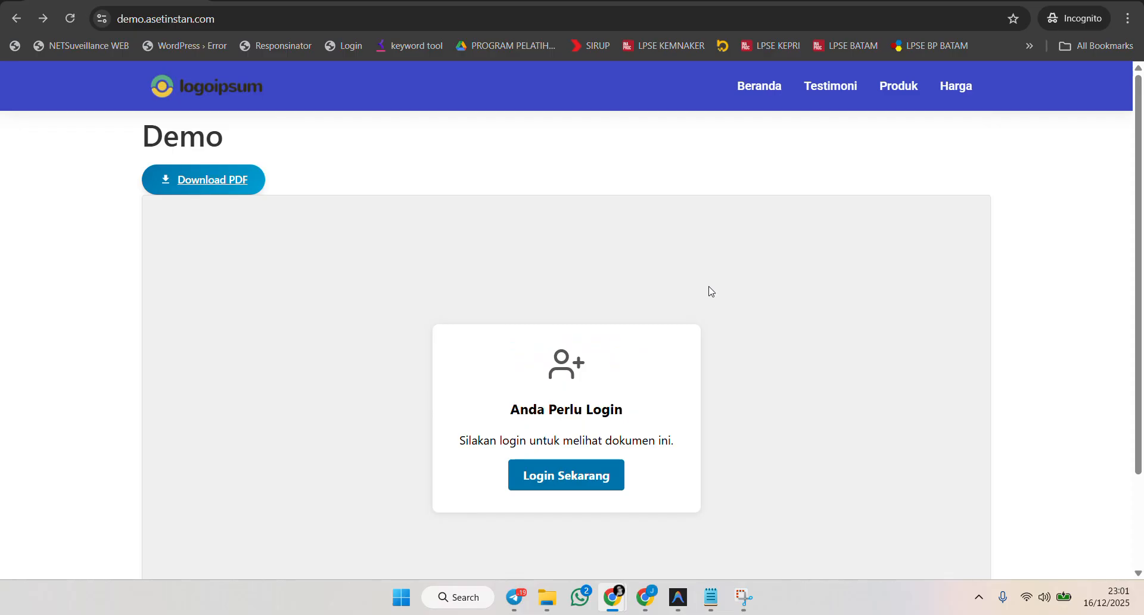
Return to the admin browser window and open the Demo page in the block editor.
{"action": "key", "text": "alt+Tab"}
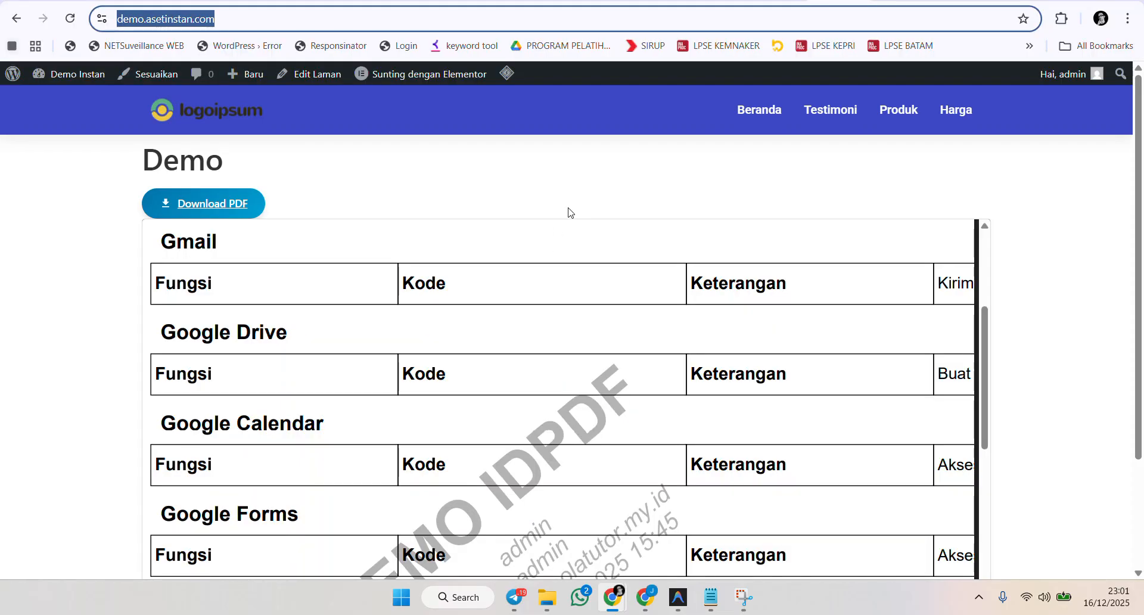
{"action": "right_click", "coordinate": [854, 352]}
{"action": "left_click", "coordinate": [1116, 297]}
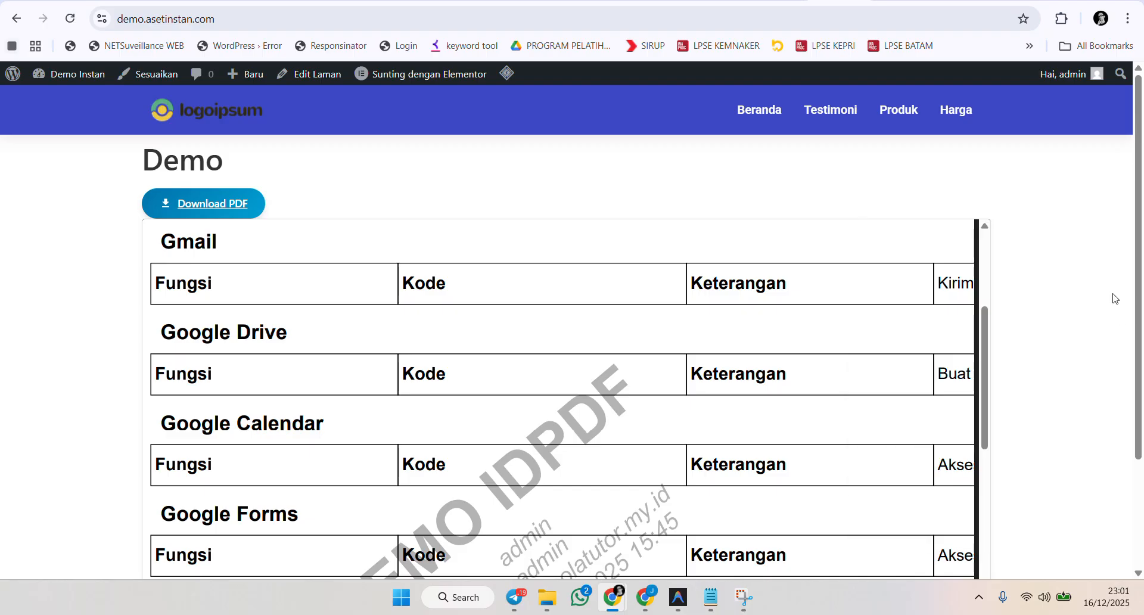
{"action": "left_click", "coordinate": [950, 1]}
{"action": "scroll", "coordinate": [372, 340], "scroll_direction": "up", "scroll_amount": 6}
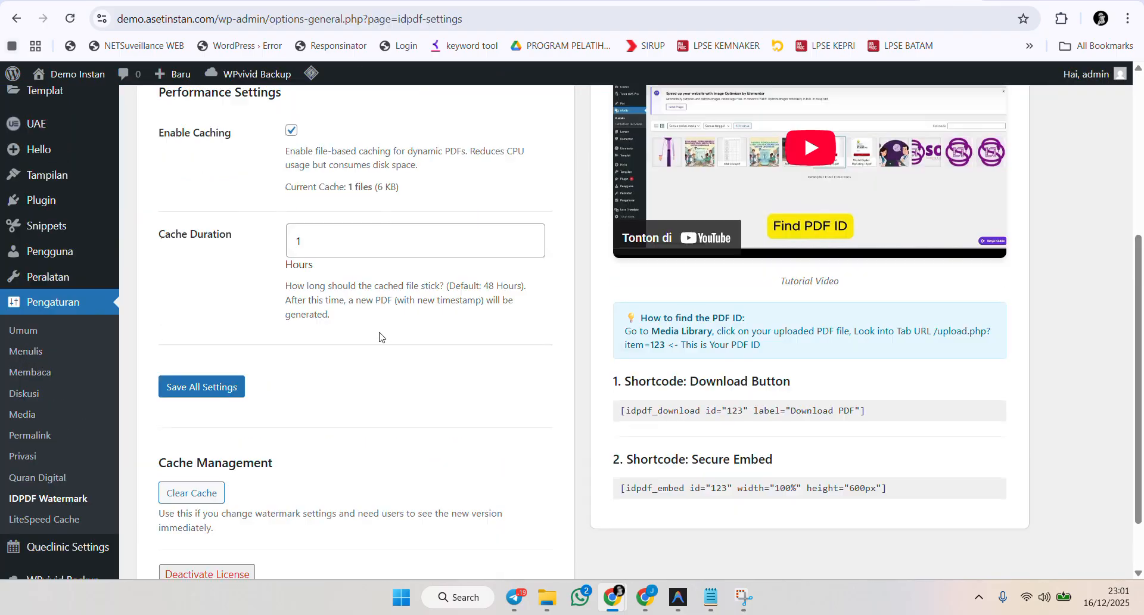
{"action": "left_click", "coordinate": [145, 193]}
{"action": "left_click", "coordinate": [185, 367]}
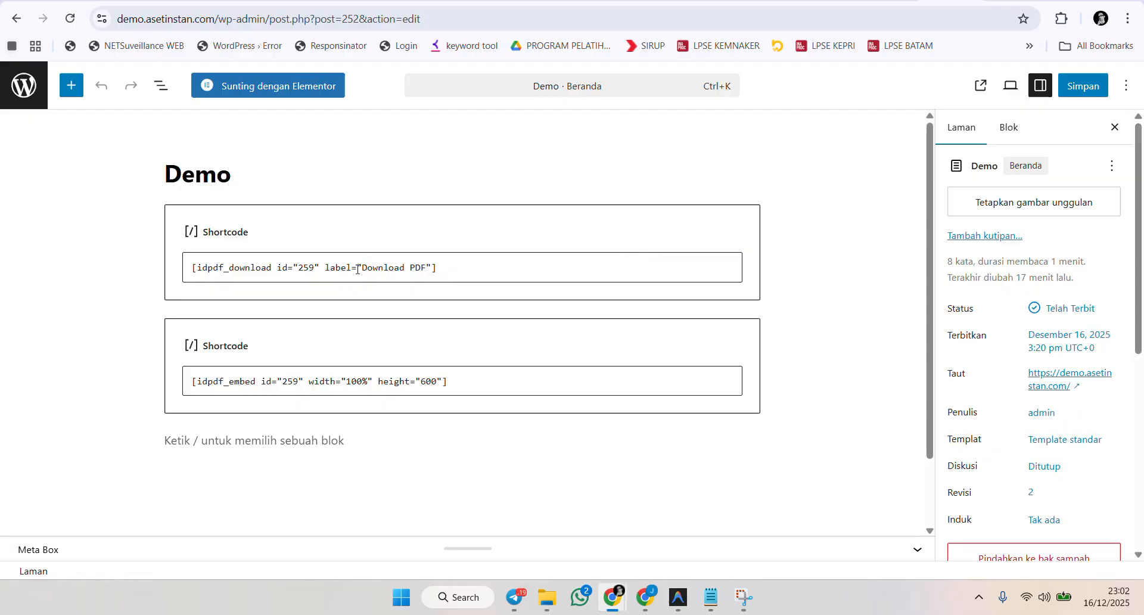
Highlight the download shortcode's label, set the embed shortcode's height to 1100, and save the page.
{"action": "left_click", "coordinate": [358, 268]}
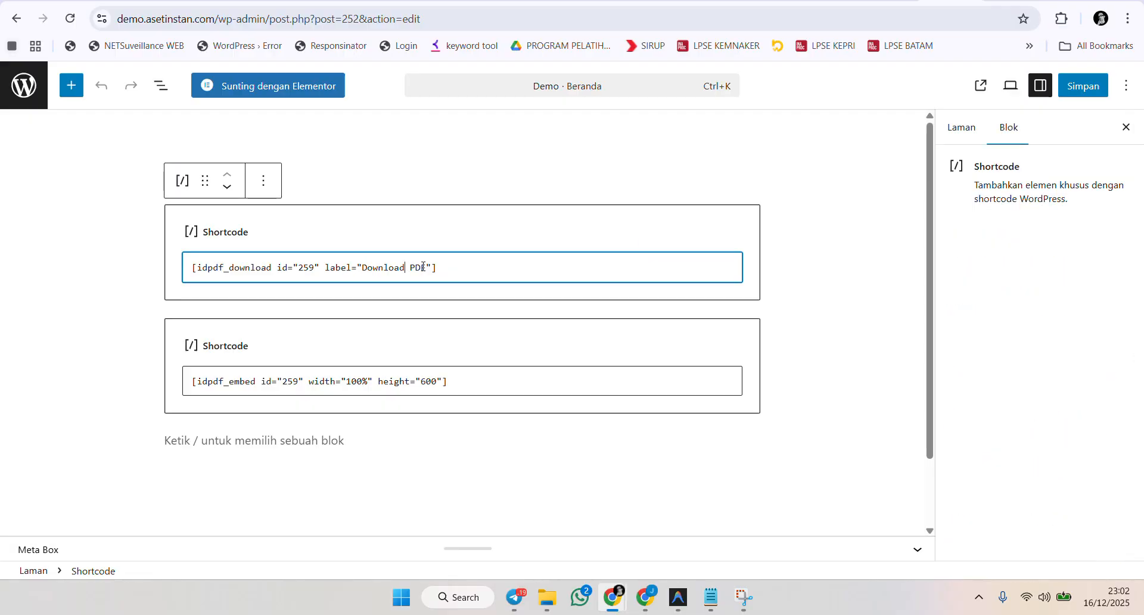
{"action": "left_click_drag", "start_coordinate": [425, 267], "coordinate": [368, 268]}
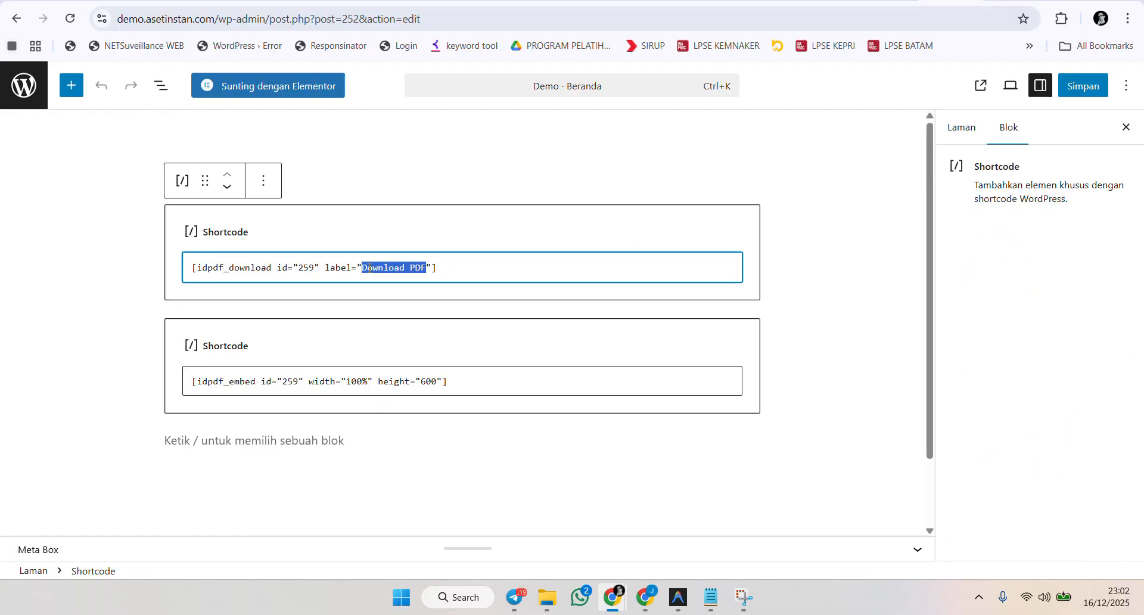
{"action": "double_click", "coordinate": [428, 381]}
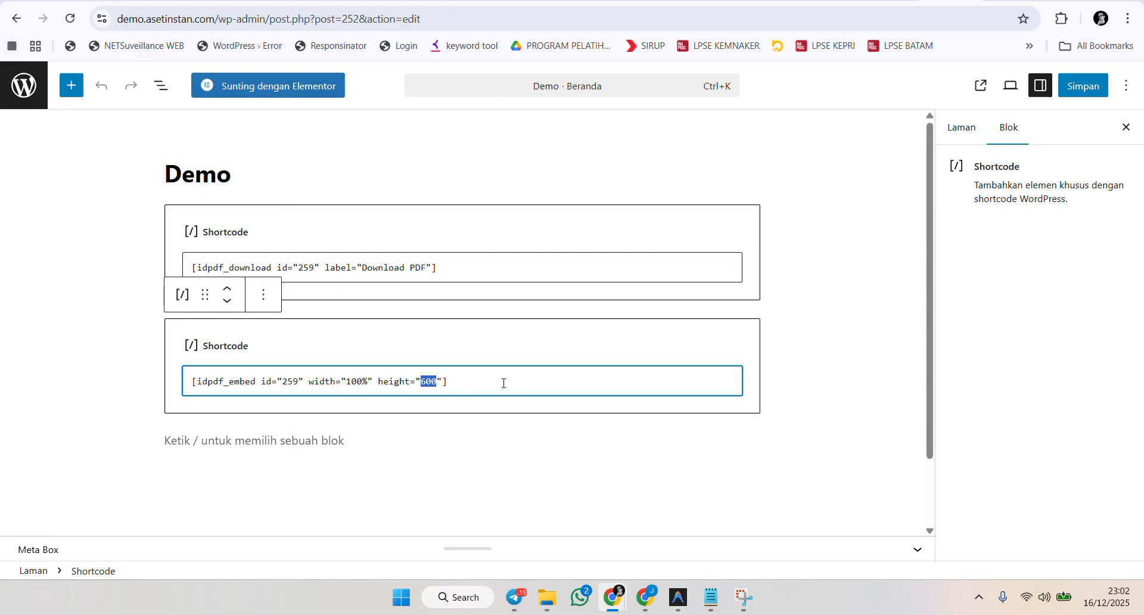
{"action": "type", "text": "1"}
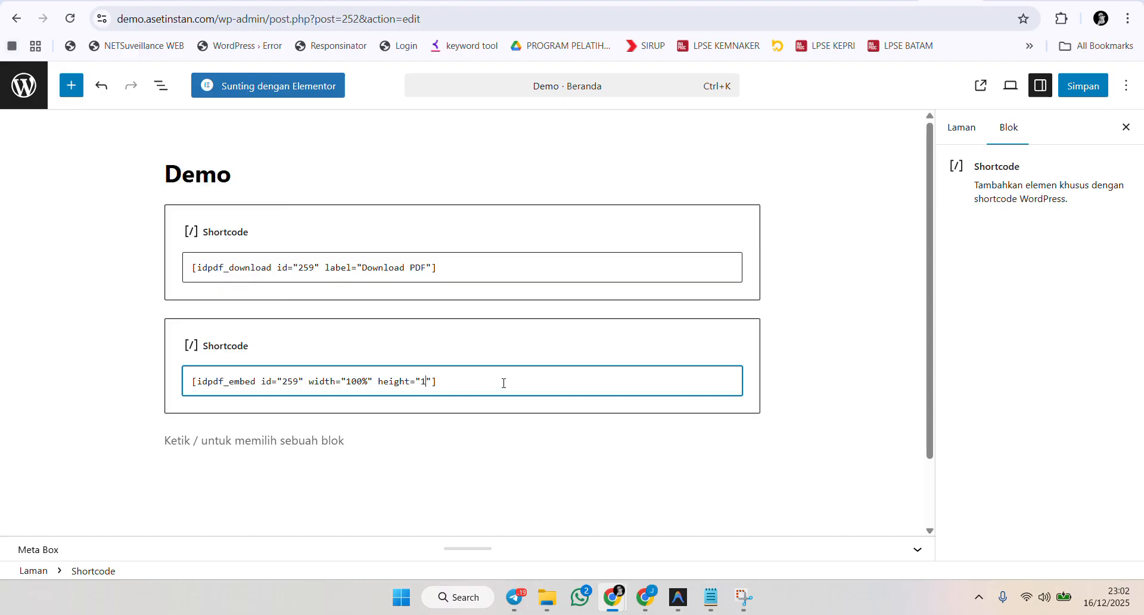
{"action": "type", "text": "100"}
{"action": "double_click", "coordinate": [289, 382]}
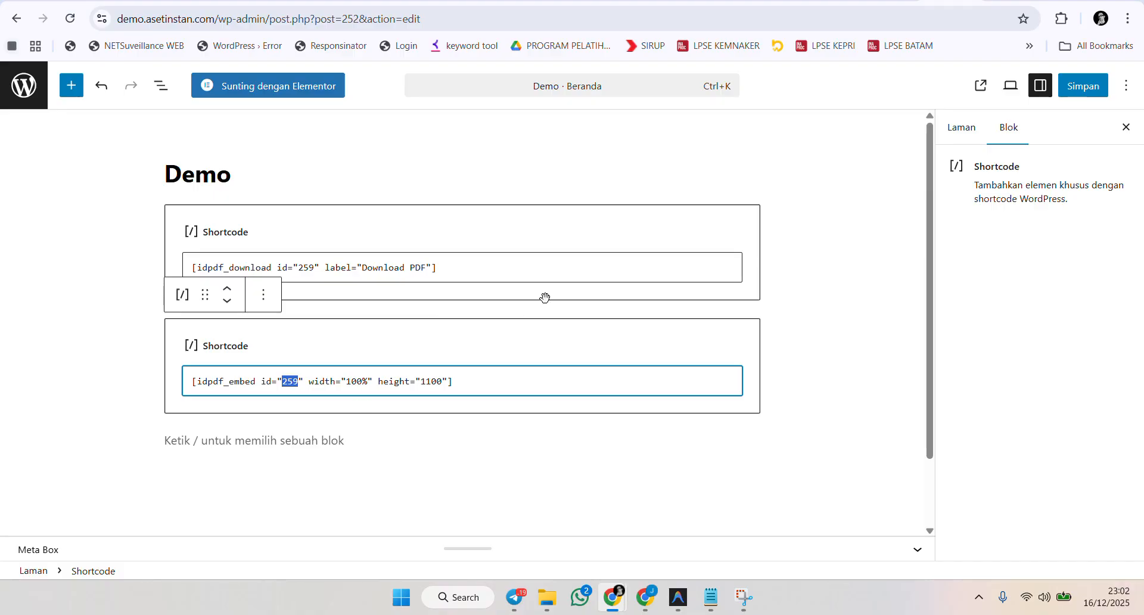
{"action": "left_click", "coordinate": [1091, 87]}
Leave the page editor and open the Media Library.
{"action": "left_click", "coordinate": [865, 2]}
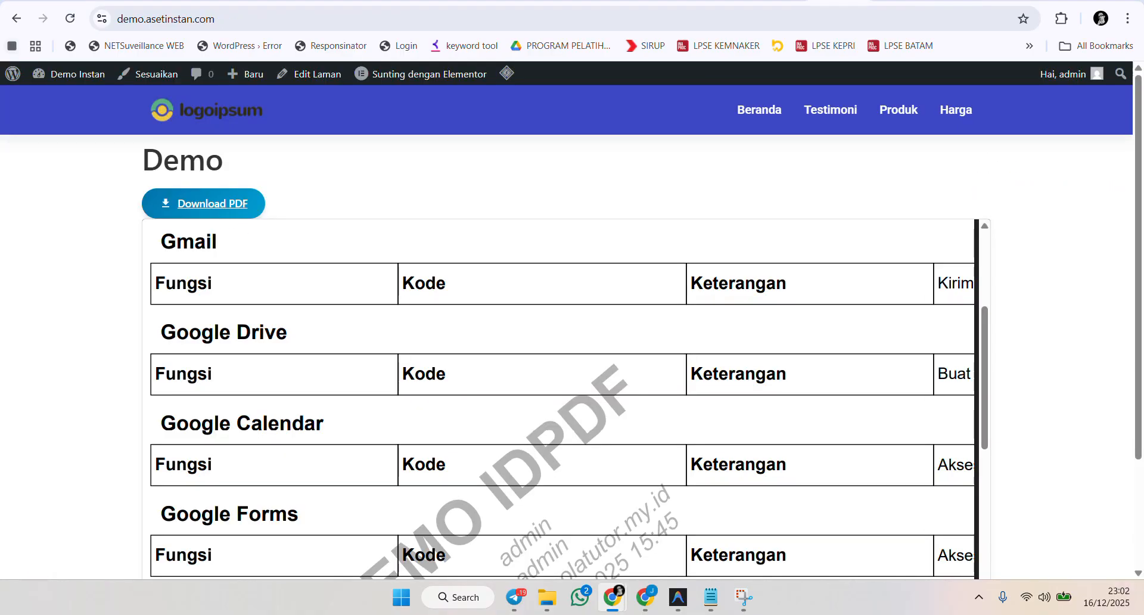
{"action": "left_click", "coordinate": [952, 2]}
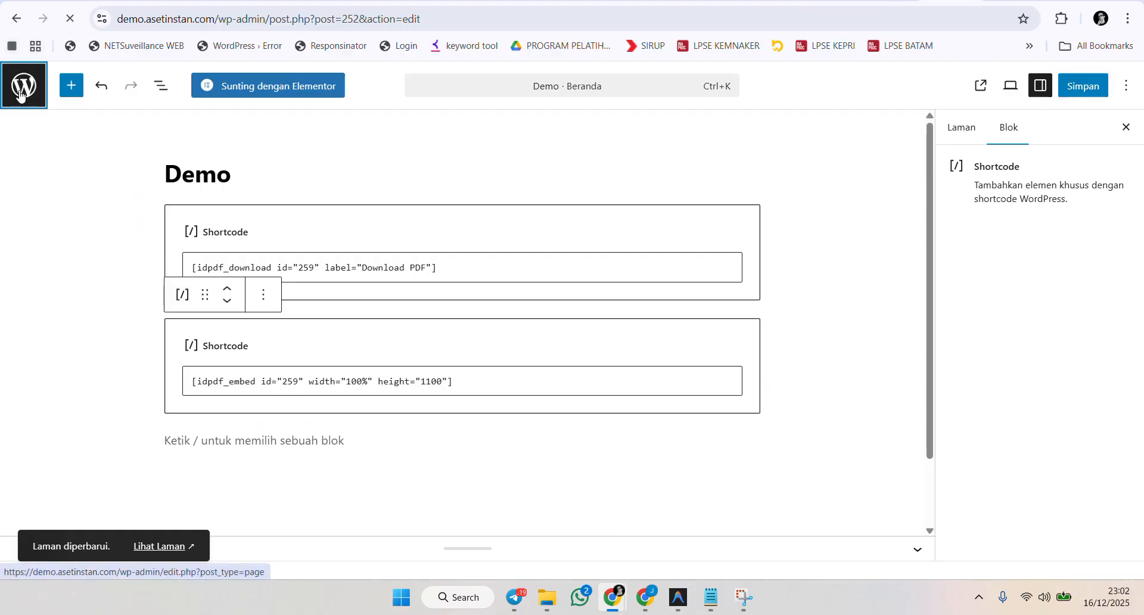
{"action": "left_click", "coordinate": [22, 89]}
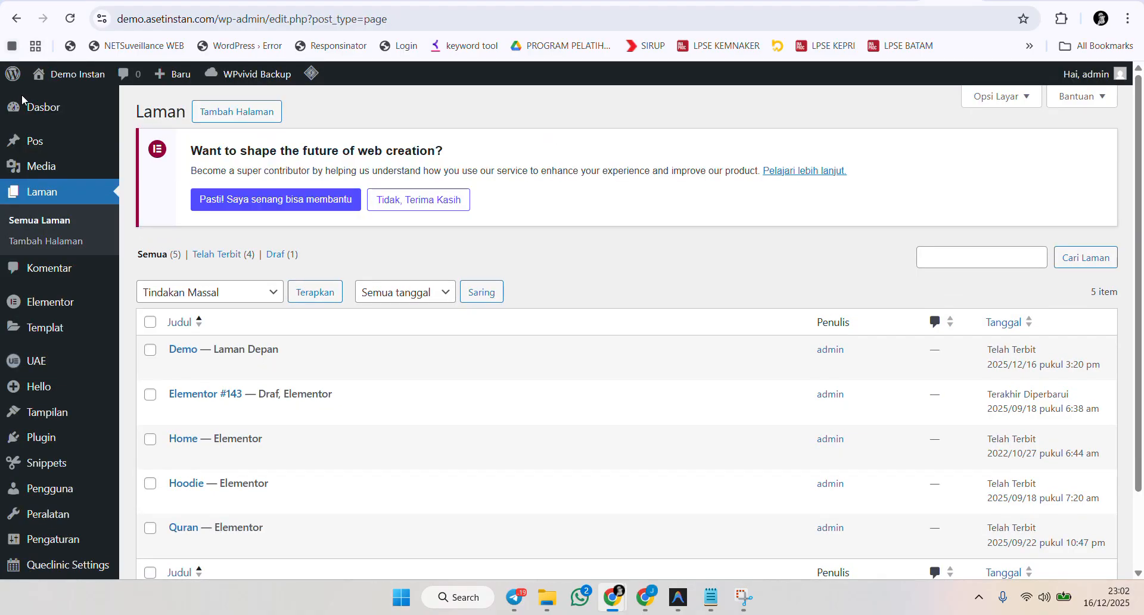
{"action": "mouse_move", "coordinate": [24, 160]}
{"action": "left_click", "coordinate": [139, 172]}
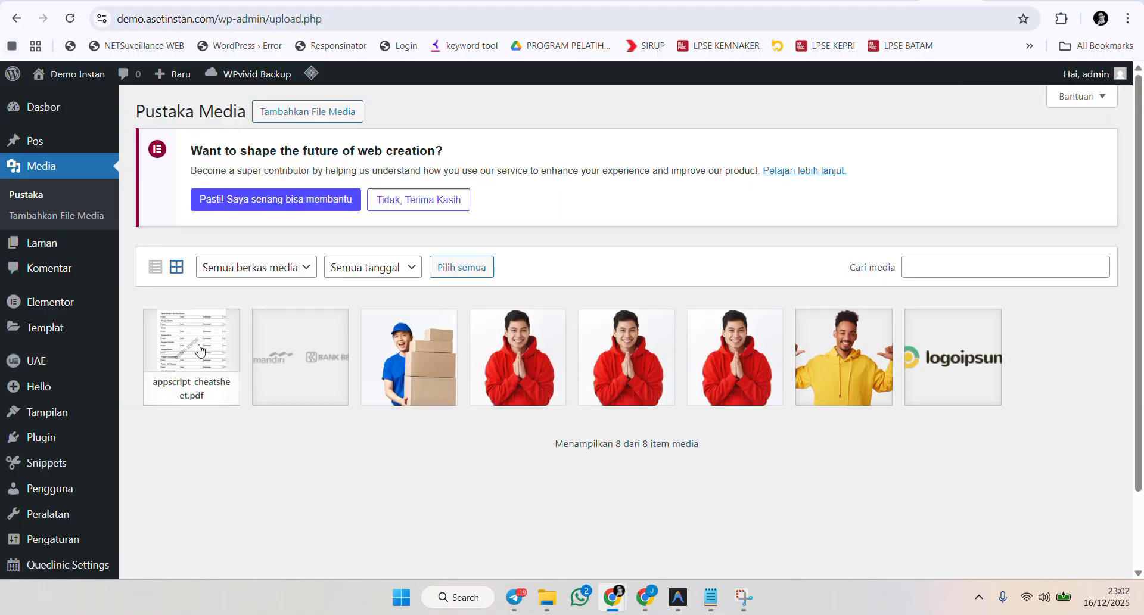
Open the appscript_cheatsheet.pdf attachment details, highlight its item ID in the address, and close the dialog.
{"action": "left_click", "coordinate": [199, 350]}
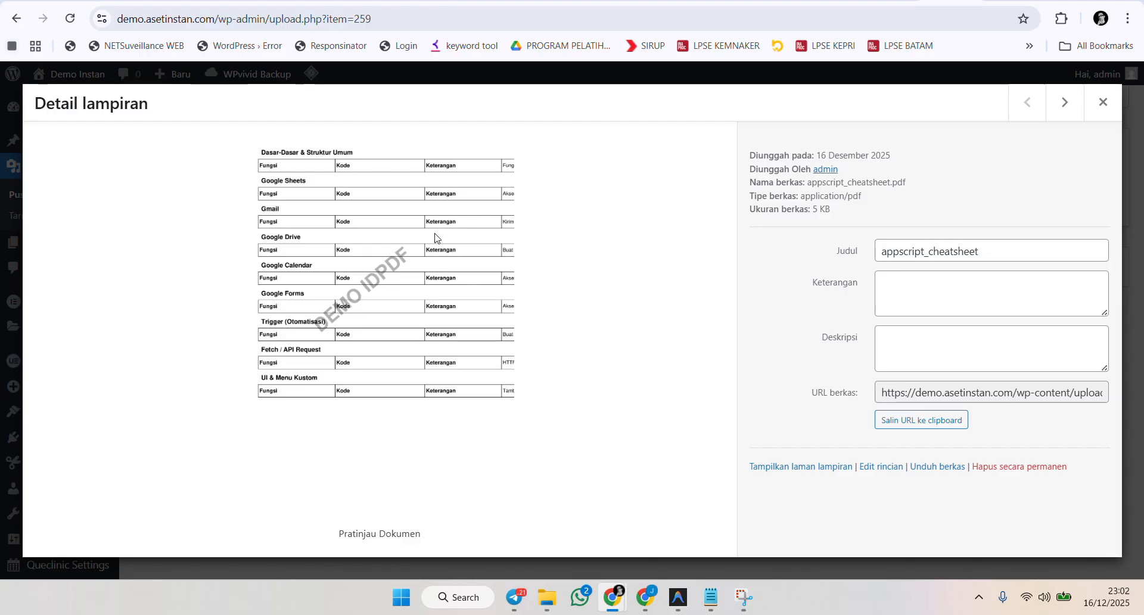
{"action": "double_click", "coordinate": [369, 18]}
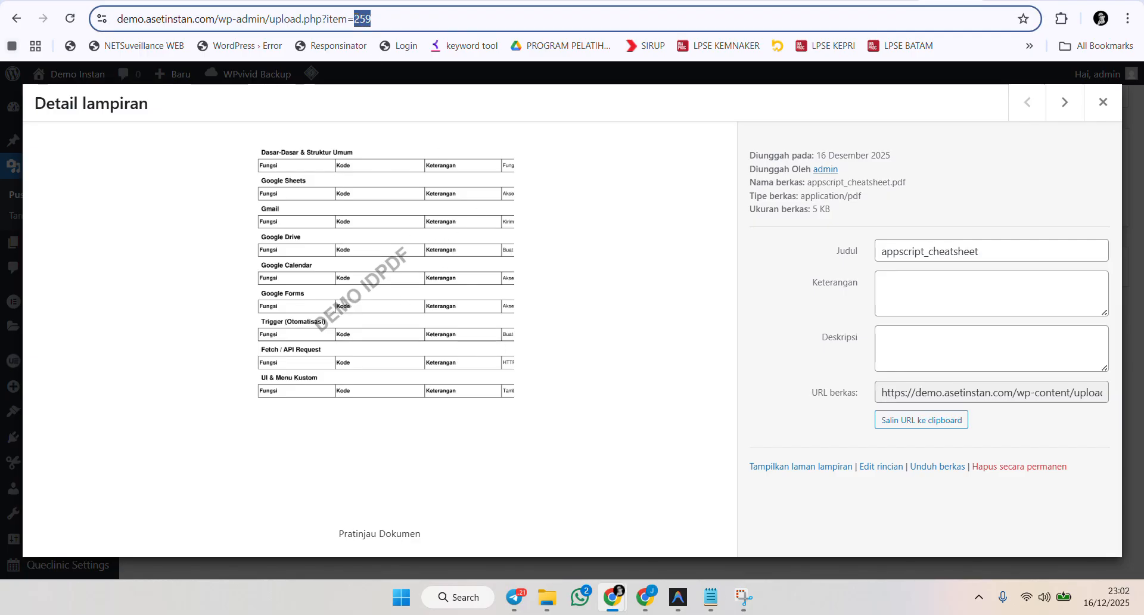
{"action": "left_click_drag", "start_coordinate": [406, 18], "coordinate": [360, 19]}
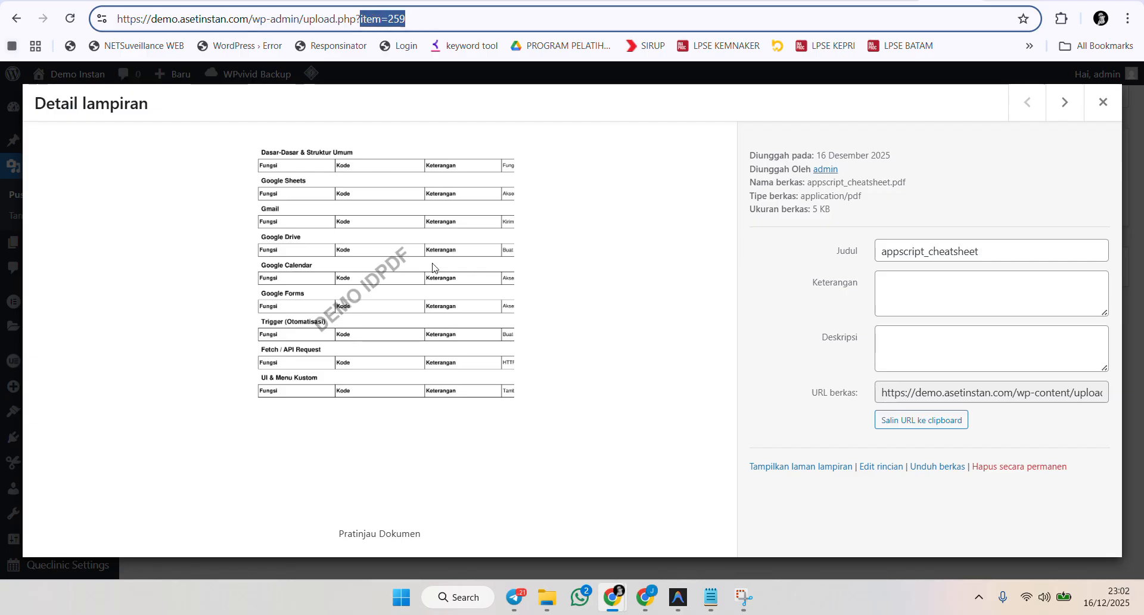
{"action": "left_click", "coordinate": [1102, 102]}
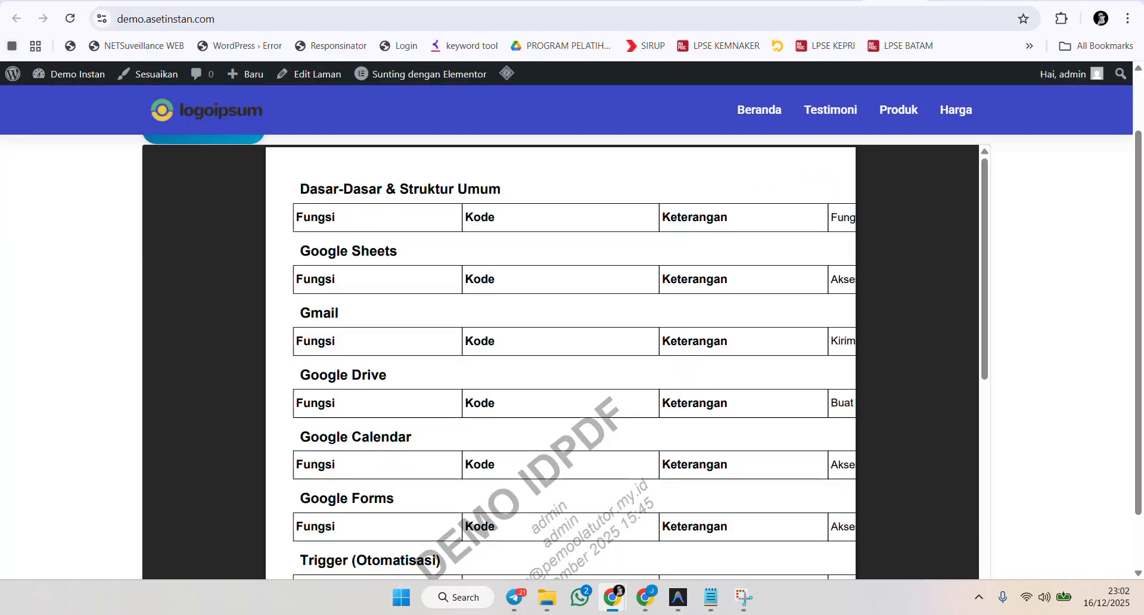
Open the Demo page in the block editor and highlight the PDF ID in both IDPDF shortcodes.
{"action": "left_click", "coordinate": [840, 1]}
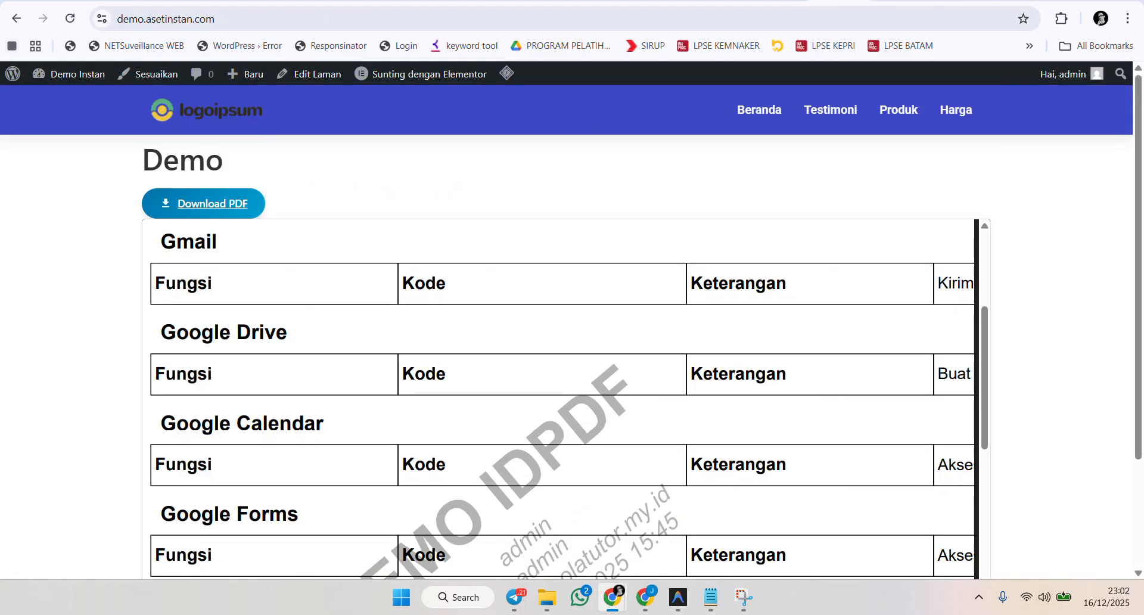
{"action": "left_click", "coordinate": [301, 80]}
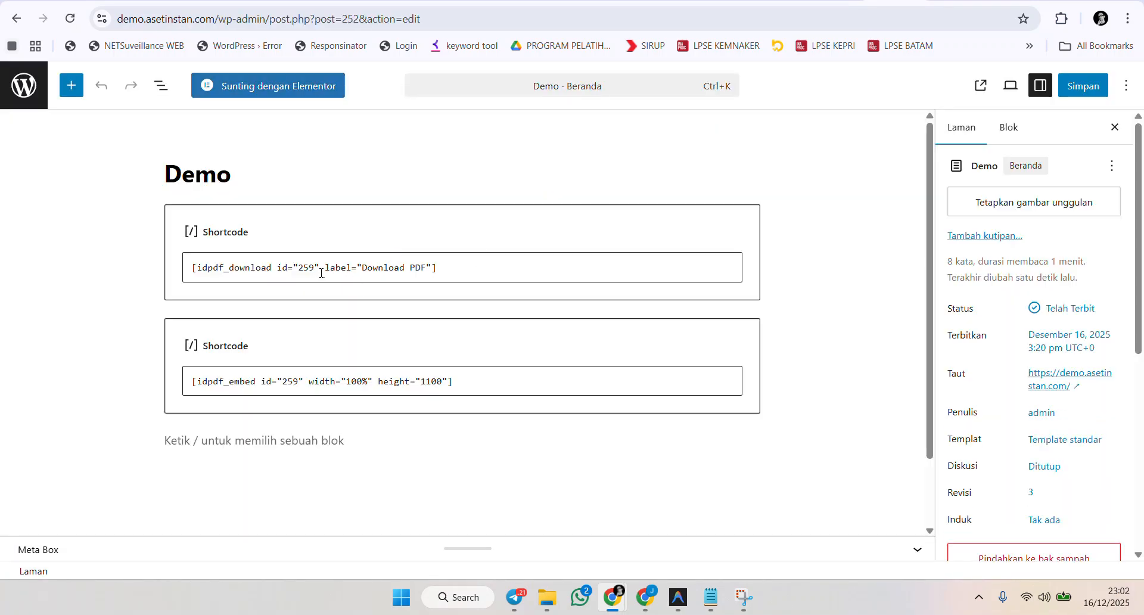
{"action": "left_click", "coordinate": [305, 267]}
{"action": "double_click", "coordinate": [305, 267]}
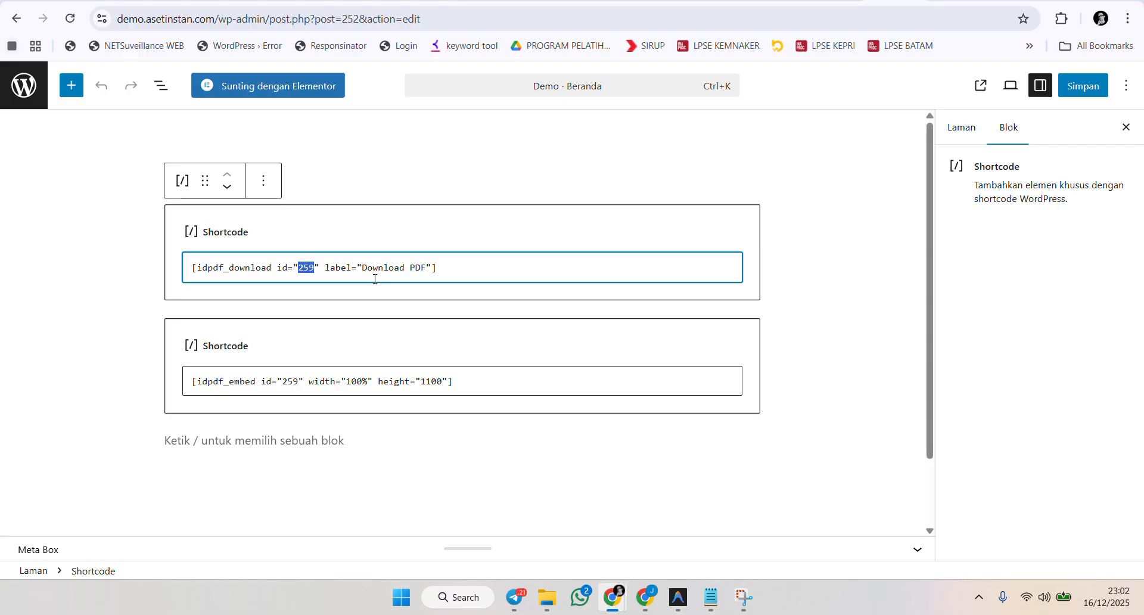
{"action": "left_click", "coordinate": [297, 384]}
{"action": "double_click", "coordinate": [290, 383]}
{"action": "left_click", "coordinate": [410, 444]}
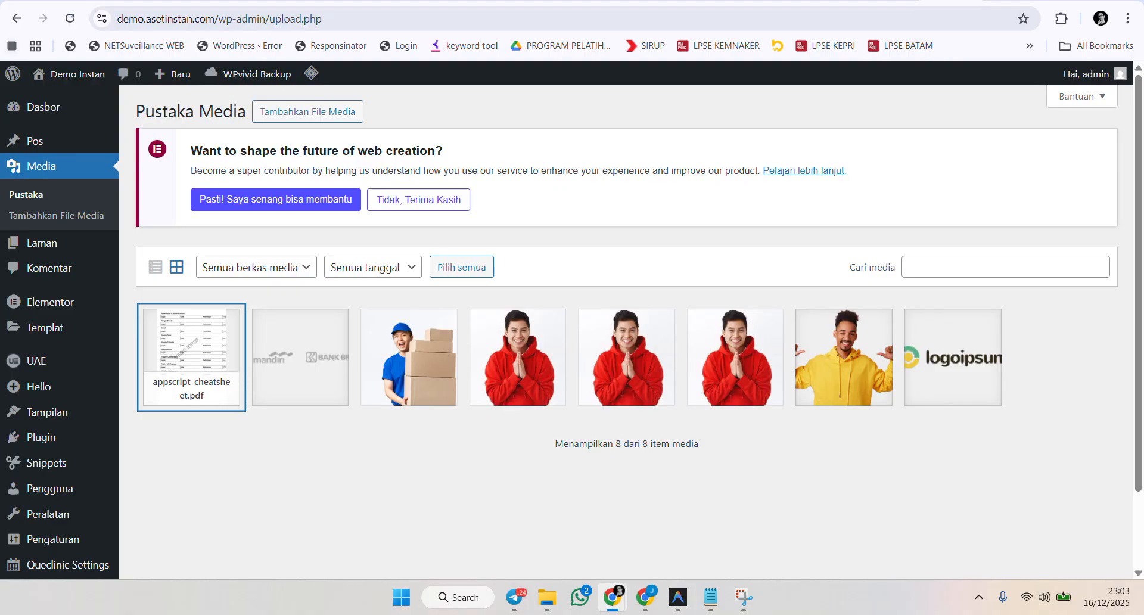
Switch to the published Demo page and scroll through the watermarked embedded PDF.
{"action": "left_click", "coordinate": [857, 1]}
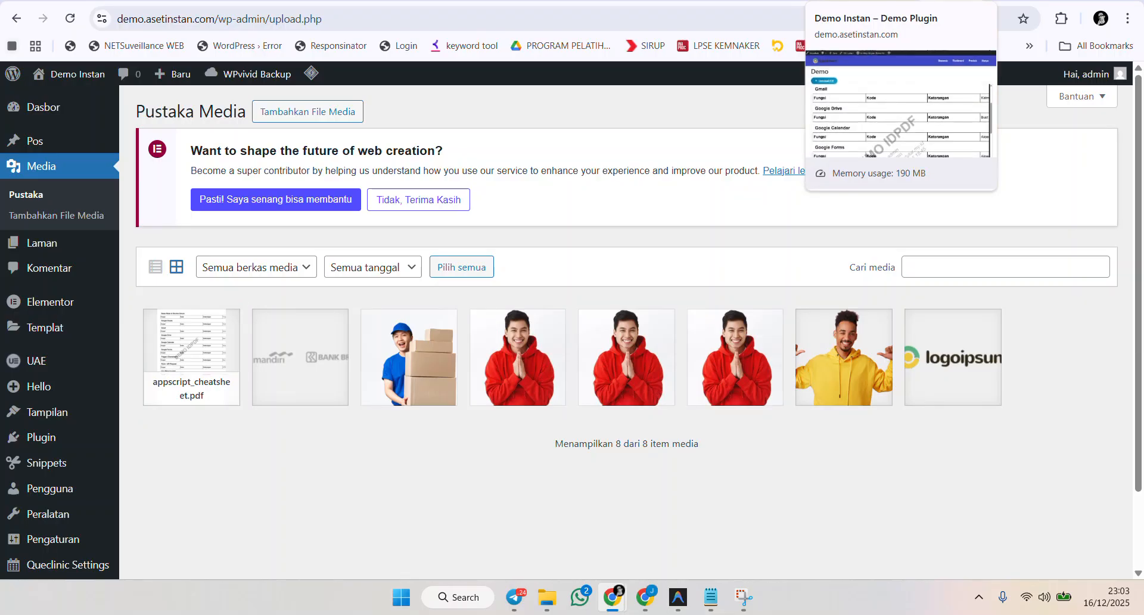
{"action": "left_click", "coordinate": [858, 1]}
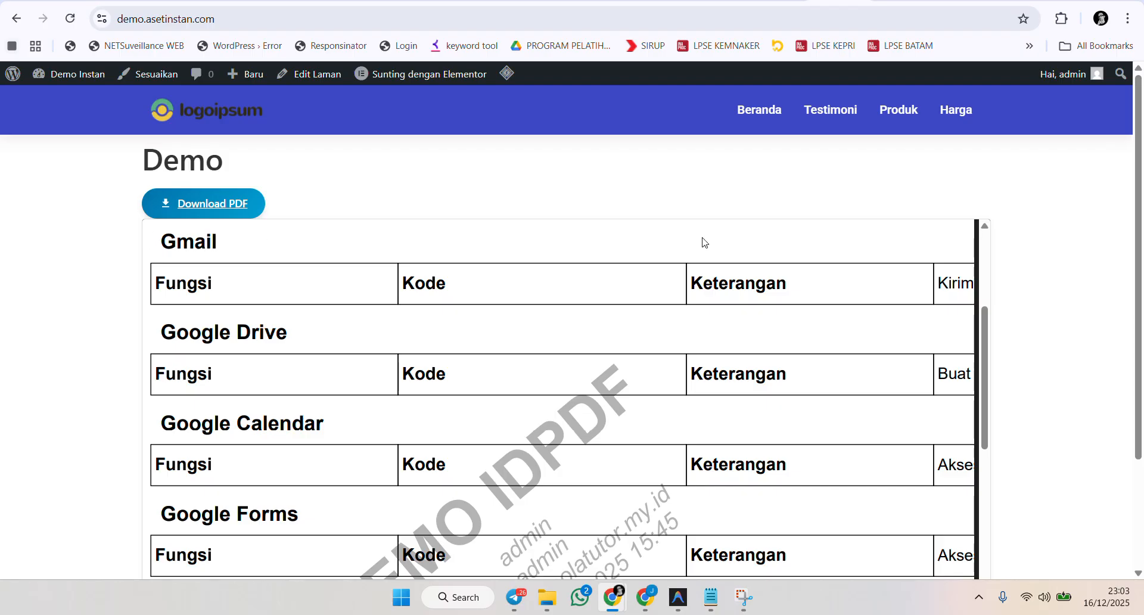
{"action": "scroll", "coordinate": [703, 242], "scroll_direction": "down", "scroll_amount": 3}
{"action": "scroll", "coordinate": [747, 271], "scroll_direction": "down", "scroll_amount": 1}
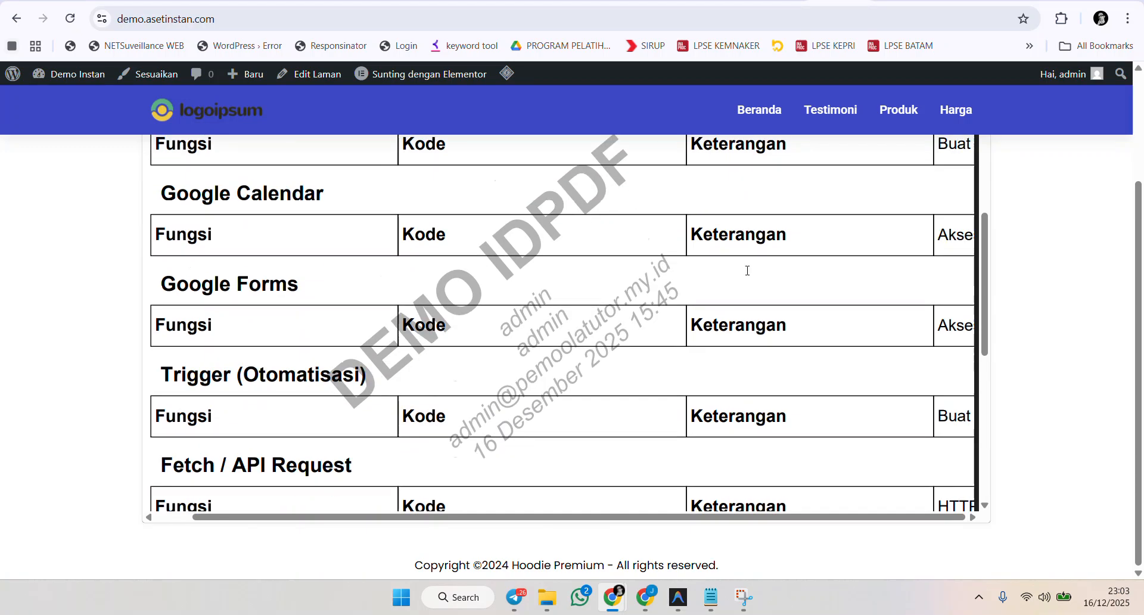
{"action": "scroll", "coordinate": [747, 271], "scroll_direction": "down", "scroll_amount": 1}
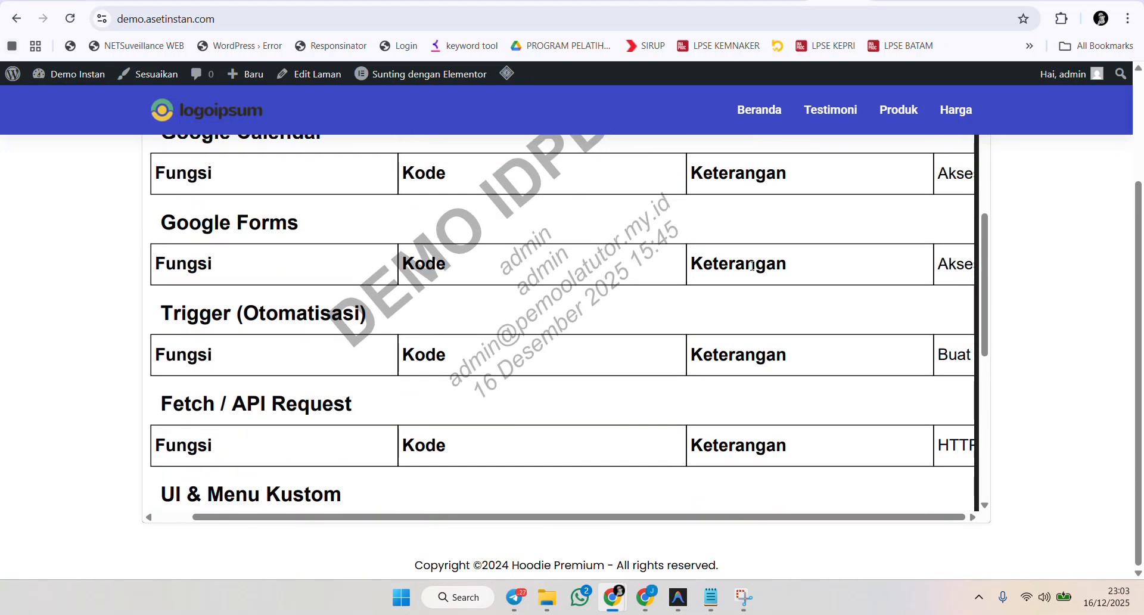
{"action": "scroll", "coordinate": [752, 266], "scroll_direction": "up", "scroll_amount": 3}
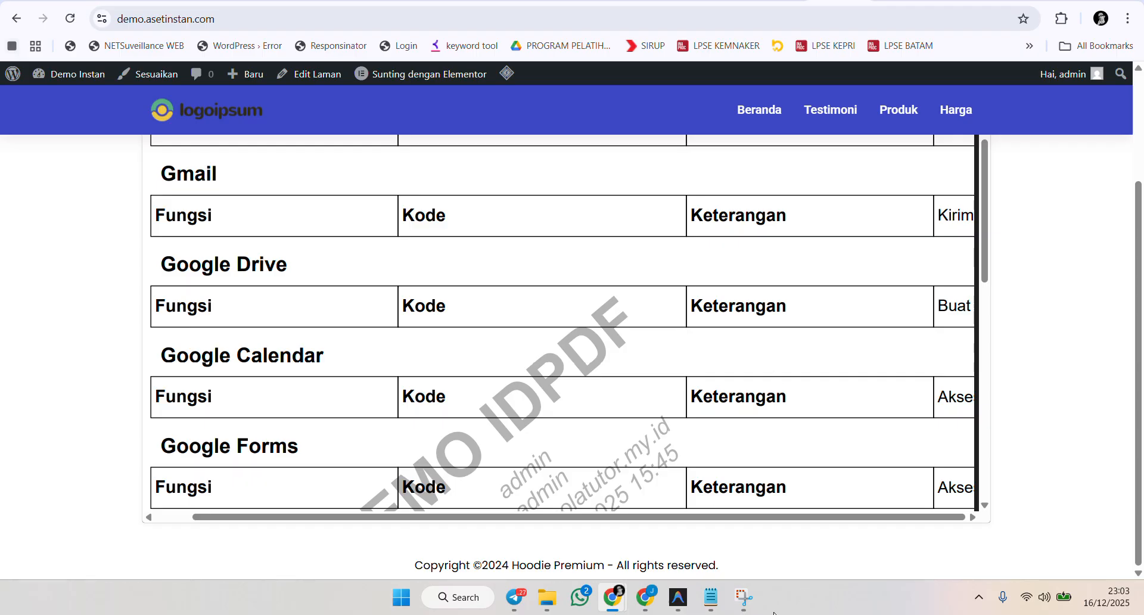
Switch to the other browser window and log out of the Demo Admin account.
{"action": "mouse_move", "coordinate": [641, 598]}
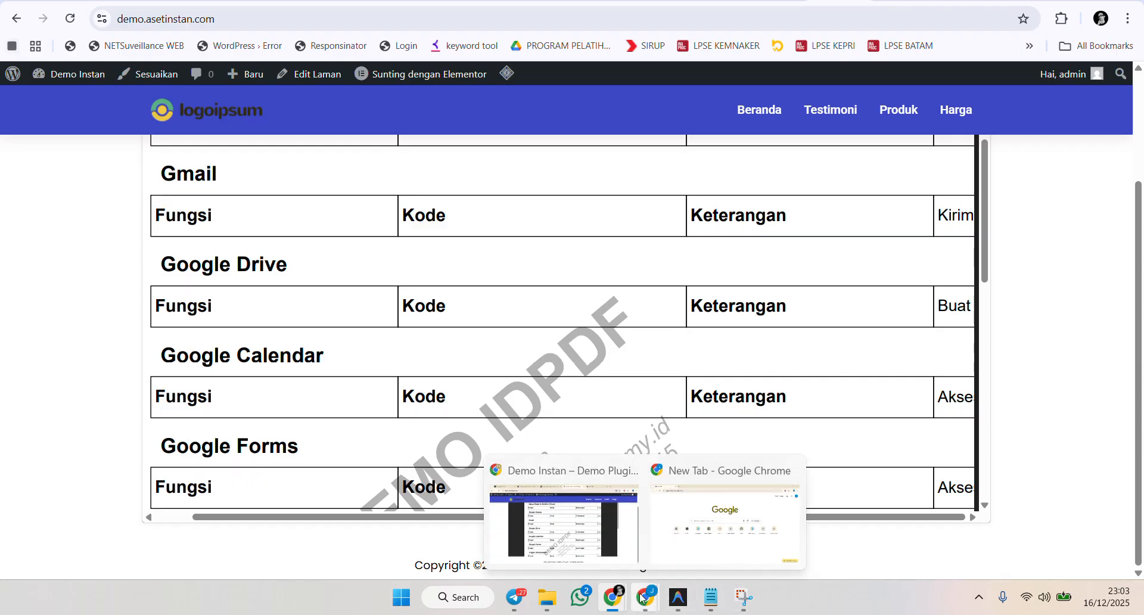
{"action": "mouse_move", "coordinate": [574, 554]}
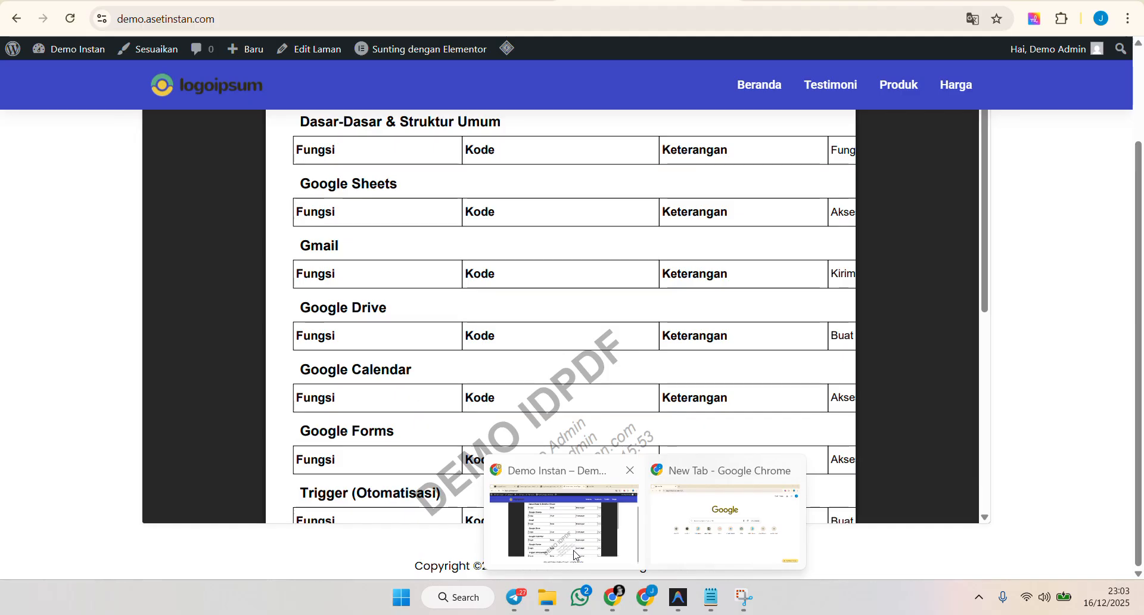
{"action": "left_click", "coordinate": [574, 554]}
{"action": "mouse_move", "coordinate": [1054, 49]}
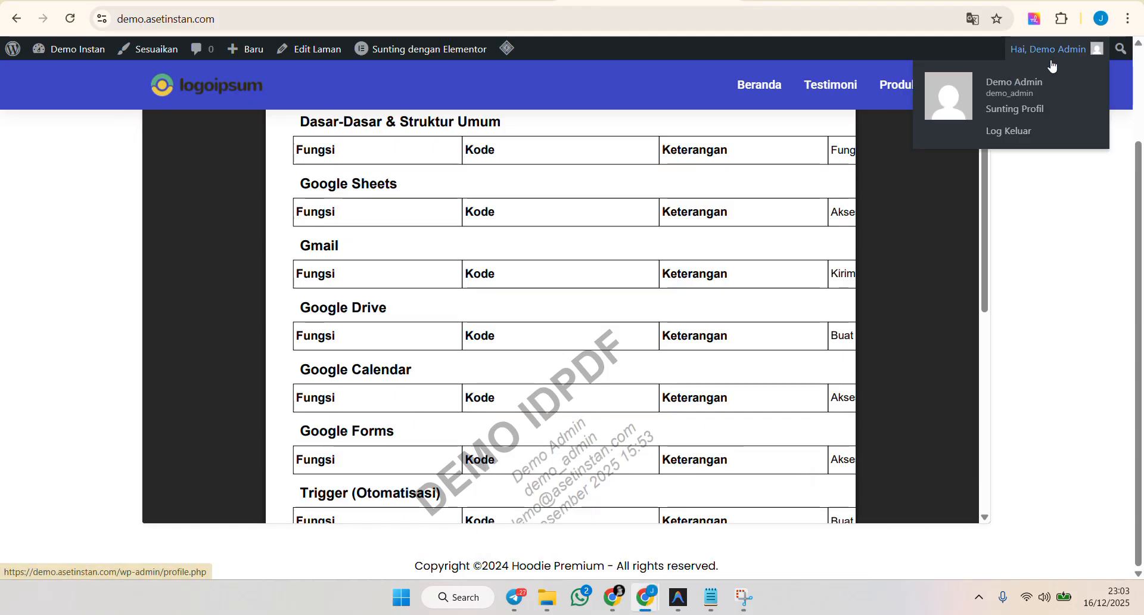
{"action": "left_click", "coordinate": [1007, 131]}
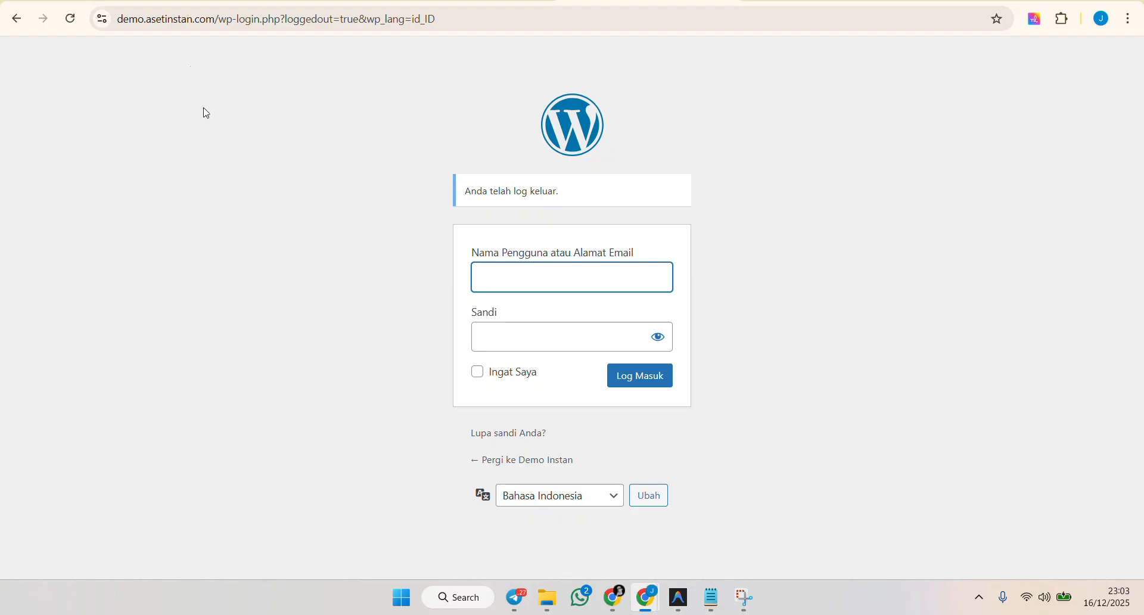
Open the site's homepage as a logged-out visitor and follow the Login Sekarang prompt to the login form.
{"action": "left_click_drag", "start_coordinate": [215, 20], "coordinate": [568, 52]}
{"action": "key", "text": "BackSpace"}
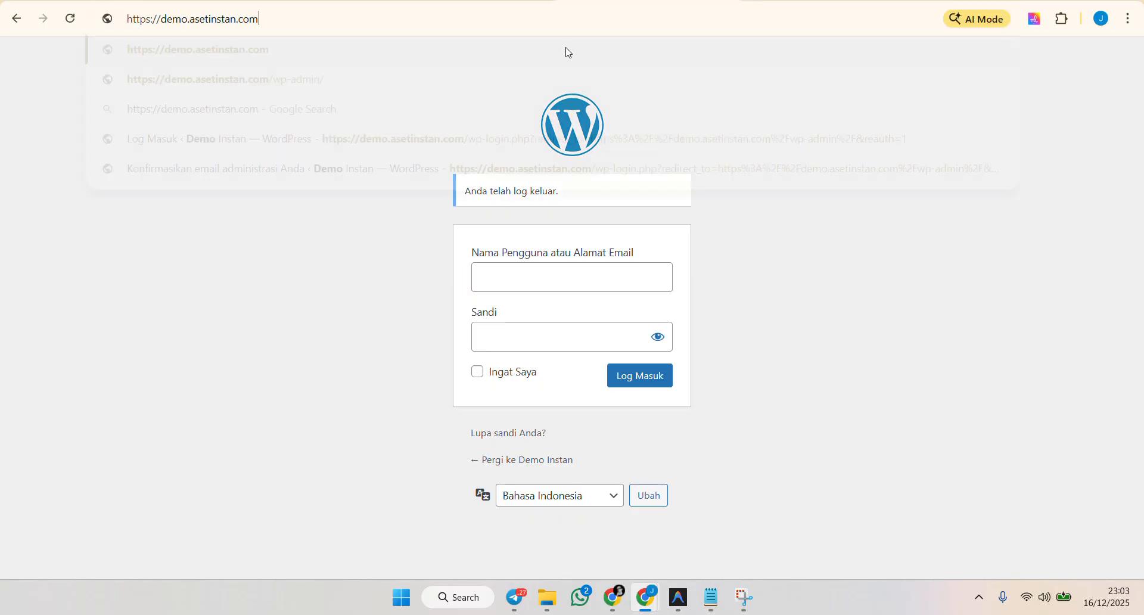
{"action": "key", "text": "Return"}
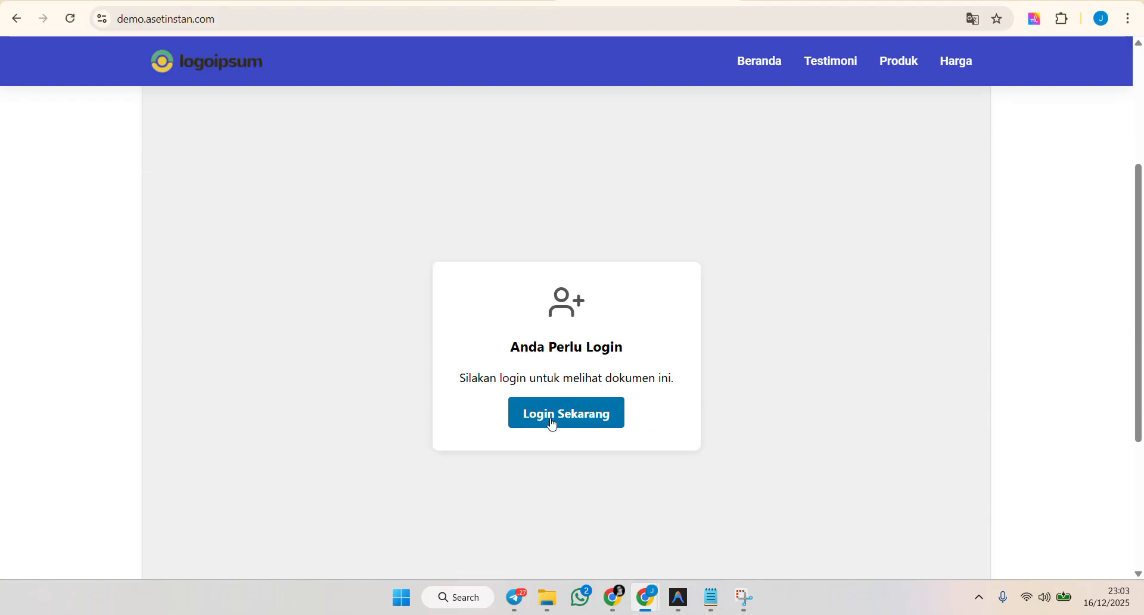
{"action": "left_click", "coordinate": [548, 418]}
{"action": "left_click", "coordinate": [561, 220]}
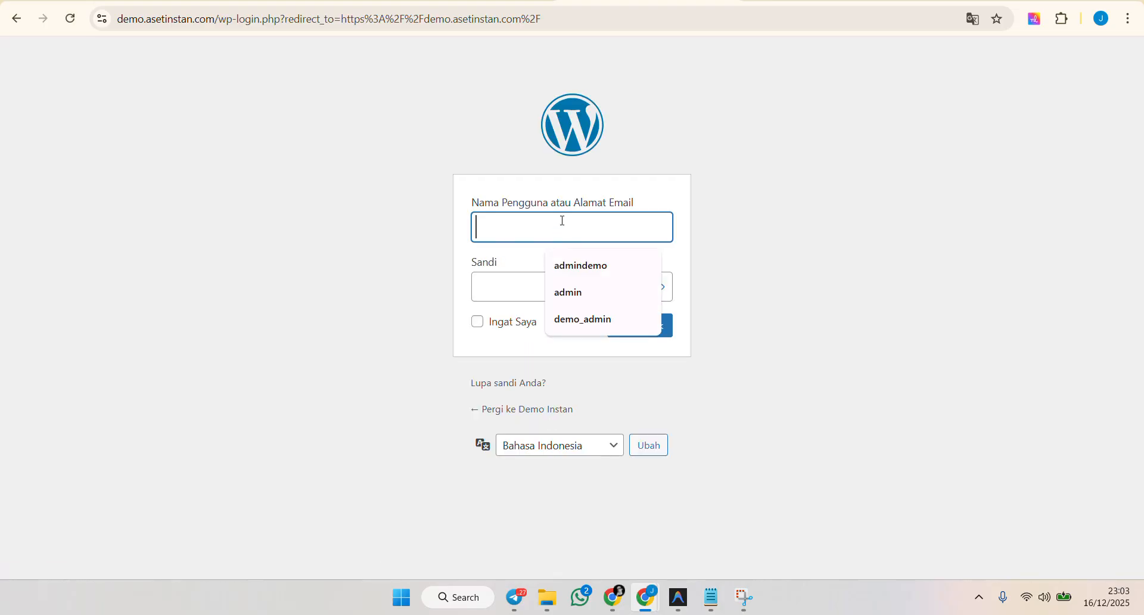
Copy the demo user's credentials from the Telegram chat, enter the username and account password, log in, and dismiss the password warning.
{"action": "left_click", "coordinate": [514, 597]}
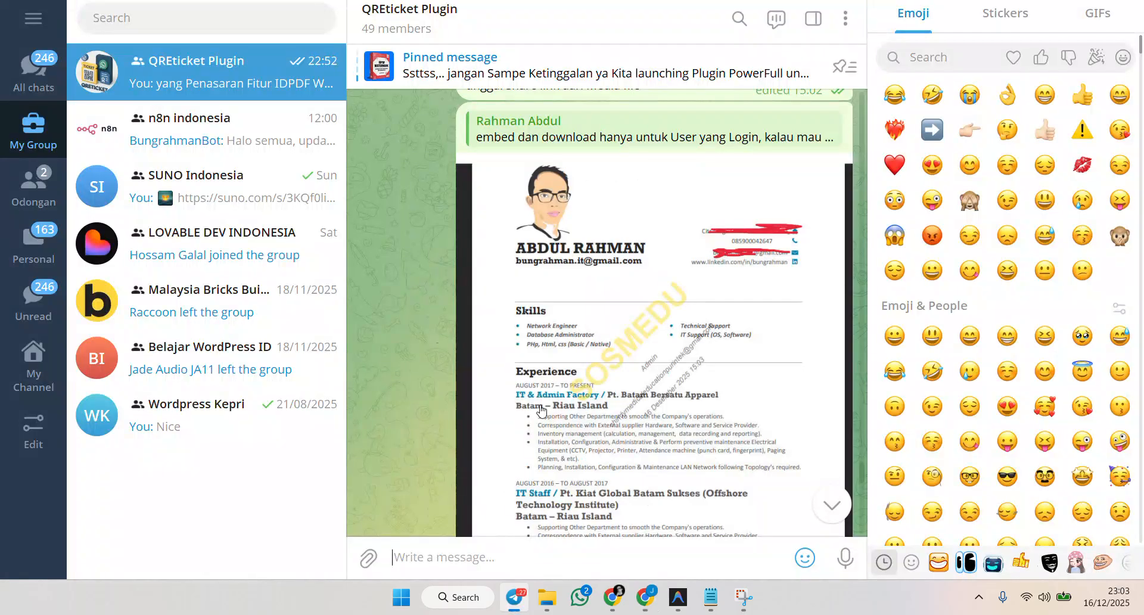
{"action": "scroll", "coordinate": [783, 305], "scroll_direction": "down", "scroll_amount": 6}
{"action": "left_click", "coordinate": [516, 433]}
{"action": "key", "text": "alt+Tab"}
{"action": "key", "text": "ctrl+v"}
{"action": "left_click", "coordinate": [537, 275]}
{"action": "key", "text": "ctrl+v"}
{"action": "left_click", "coordinate": [616, 329]}
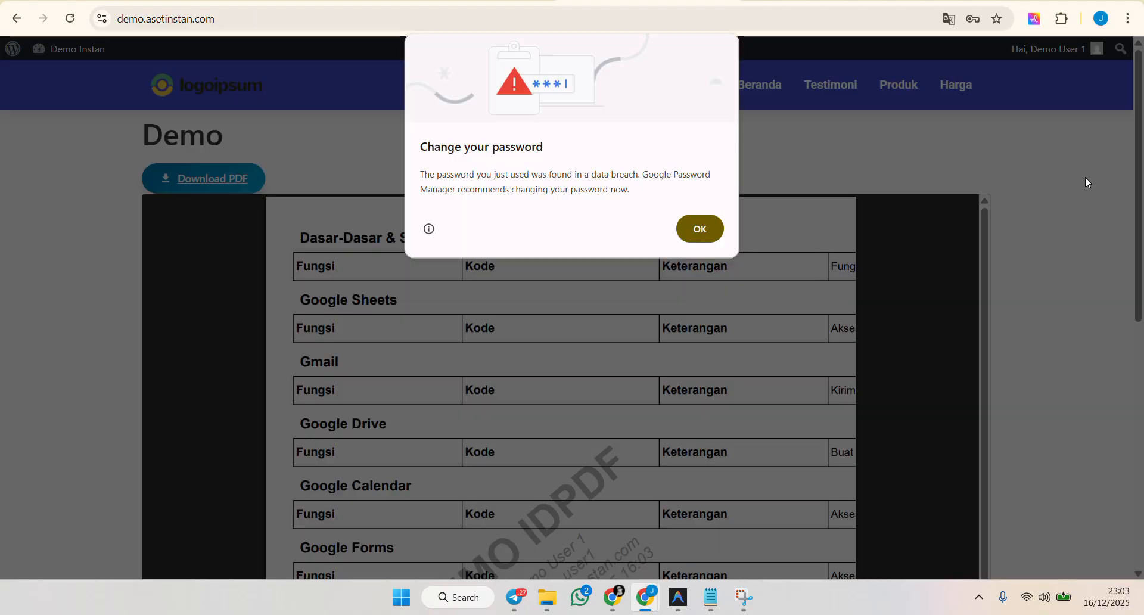
{"action": "left_click", "coordinate": [703, 229]}
Scroll the embedded PDF to examine the demo user's personalised watermark, then switch back to the admin window.
{"action": "scroll", "coordinate": [1010, 209], "scroll_direction": "down", "scroll_amount": 2}
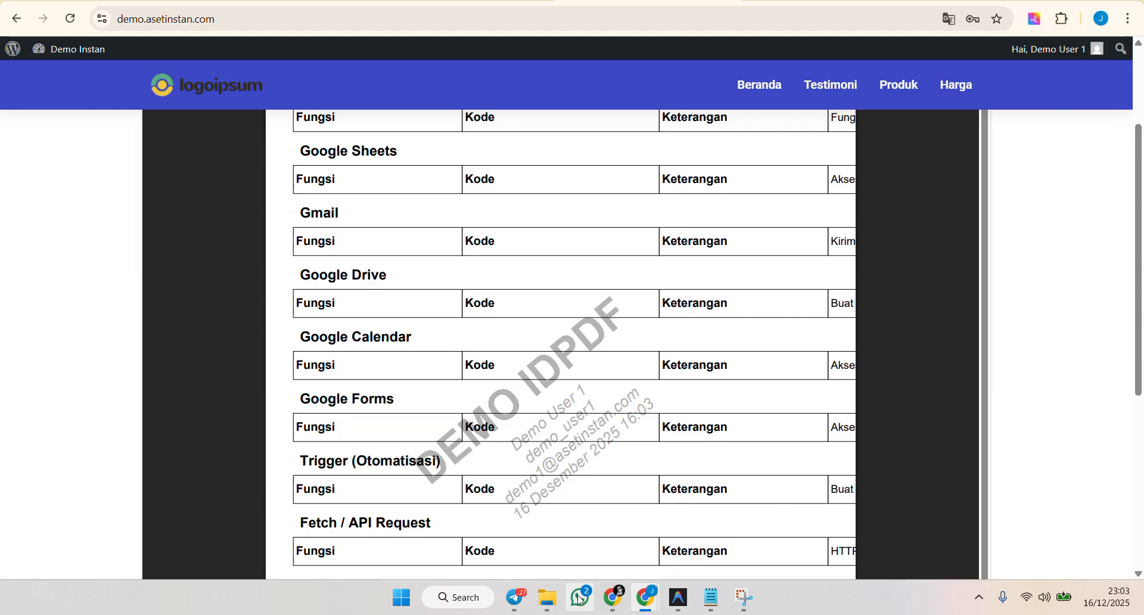
{"action": "mouse_move", "coordinate": [612, 597]}
{"action": "left_click", "coordinate": [571, 563]}
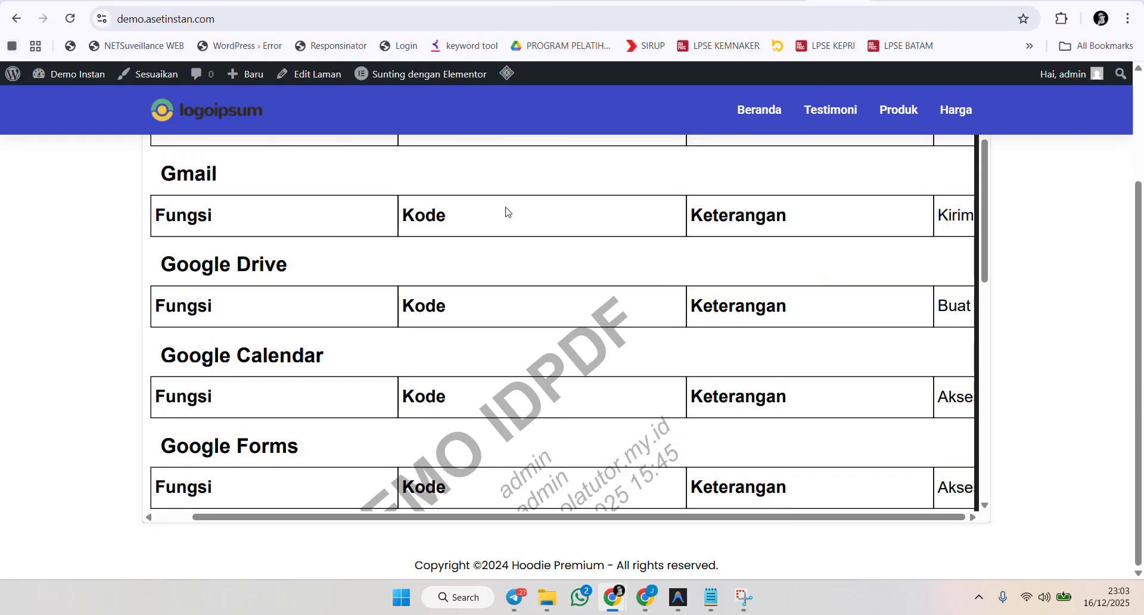
Open the IDPDF Watermark settings page and switch to its Performance tab.
{"action": "left_click", "coordinate": [949, 1]}
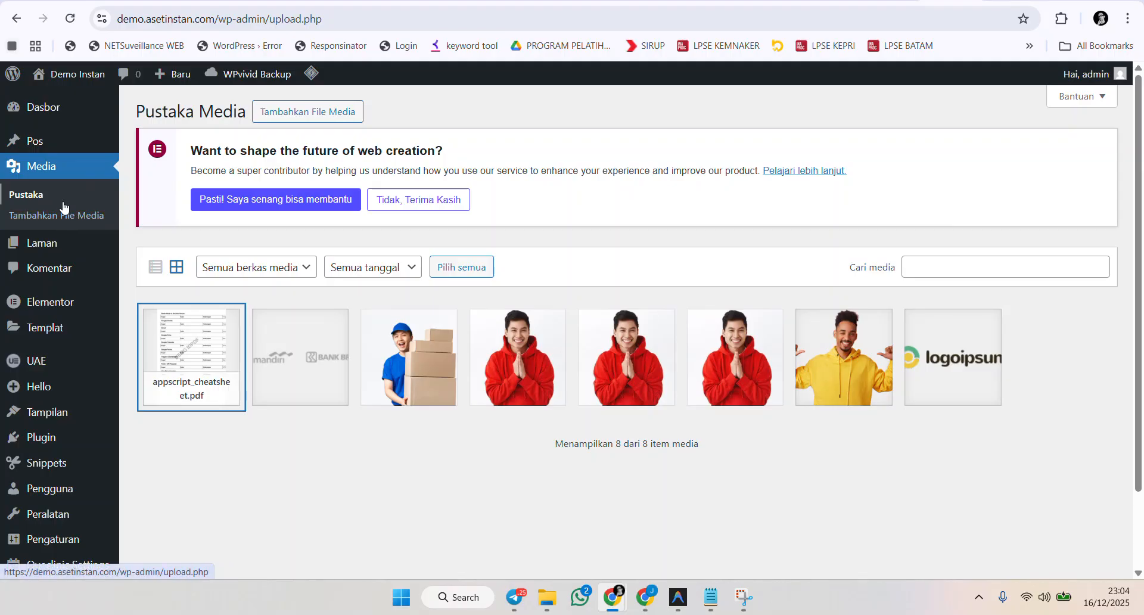
{"action": "left_click", "coordinate": [74, 22]}
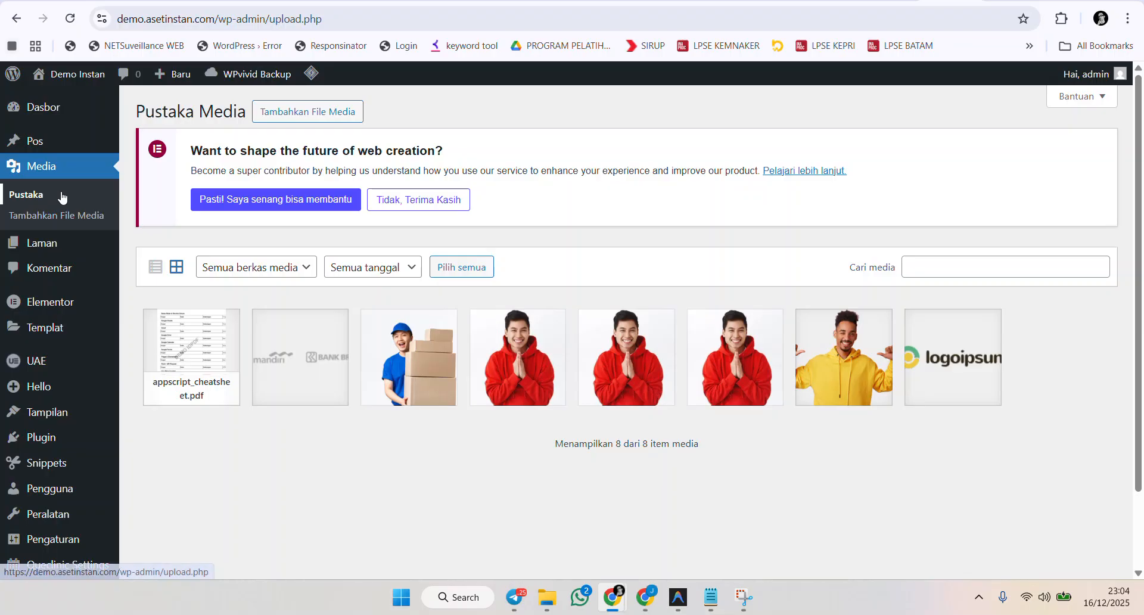
{"action": "scroll", "coordinate": [57, 479], "scroll_direction": "down", "scroll_amount": 1}
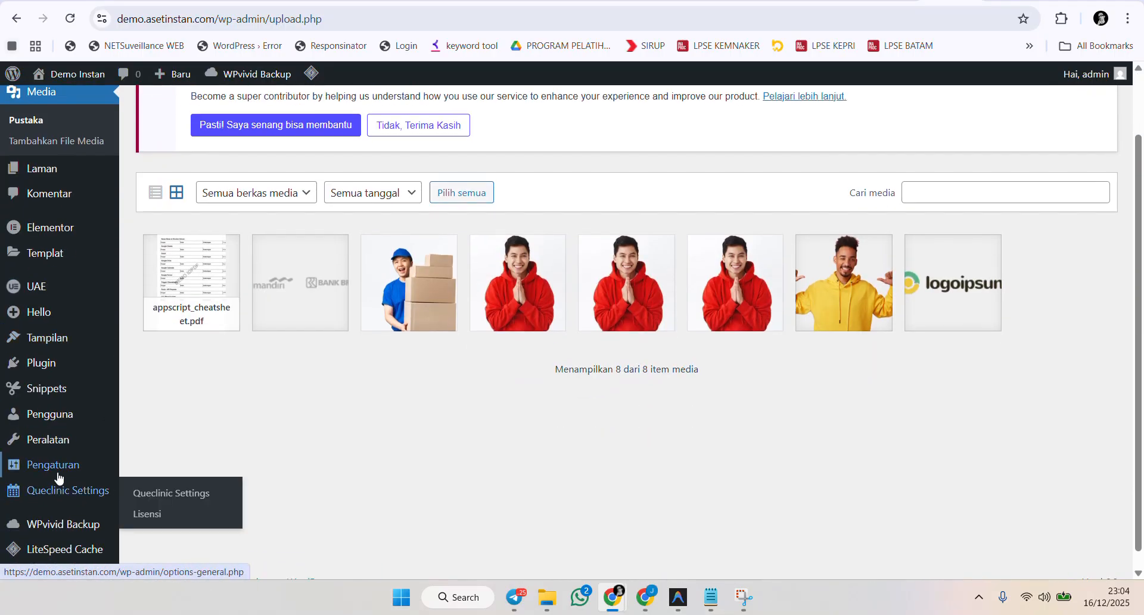
{"action": "mouse_move", "coordinate": [56, 465]}
{"action": "left_click", "coordinate": [161, 504]}
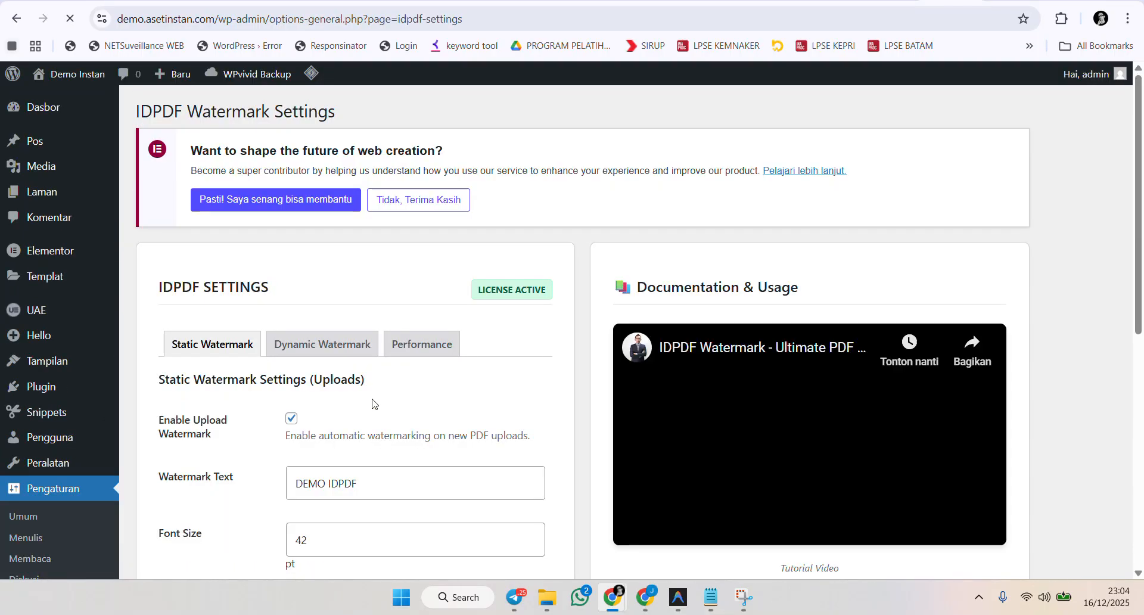
{"action": "left_click", "coordinate": [420, 344]}
Review the Performance settings, highlighting the current cache size, the cache duration and its 48-hour default.
{"action": "scroll", "coordinate": [521, 345], "scroll_direction": "down", "scroll_amount": 2}
{"action": "scroll", "coordinate": [520, 345], "scroll_direction": "down", "scroll_amount": 1}
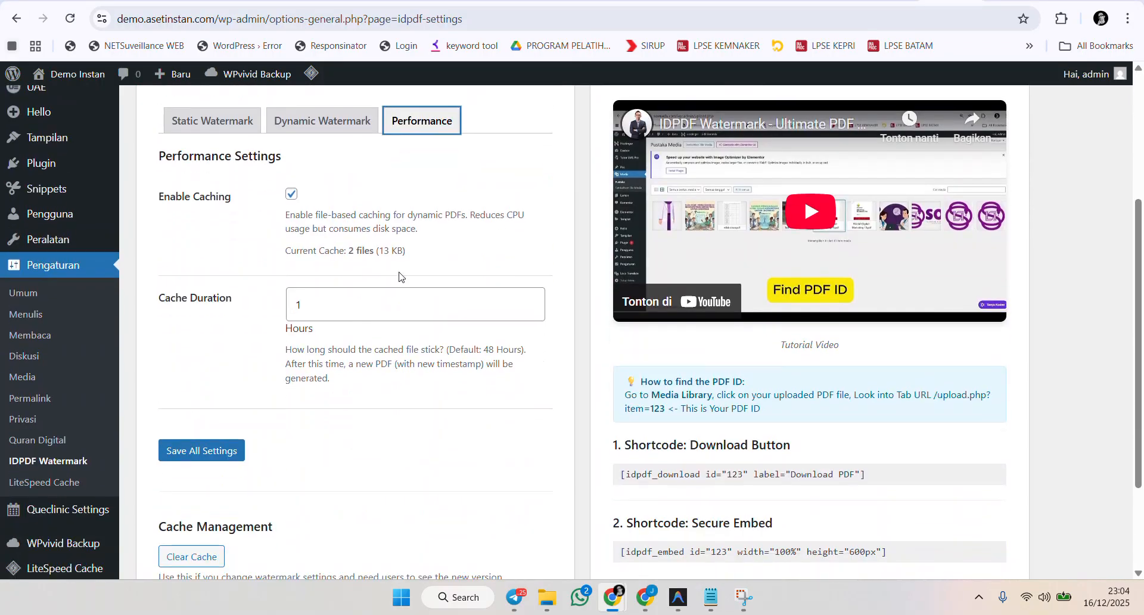
{"action": "left_click_drag", "start_coordinate": [346, 250], "coordinate": [424, 253]}
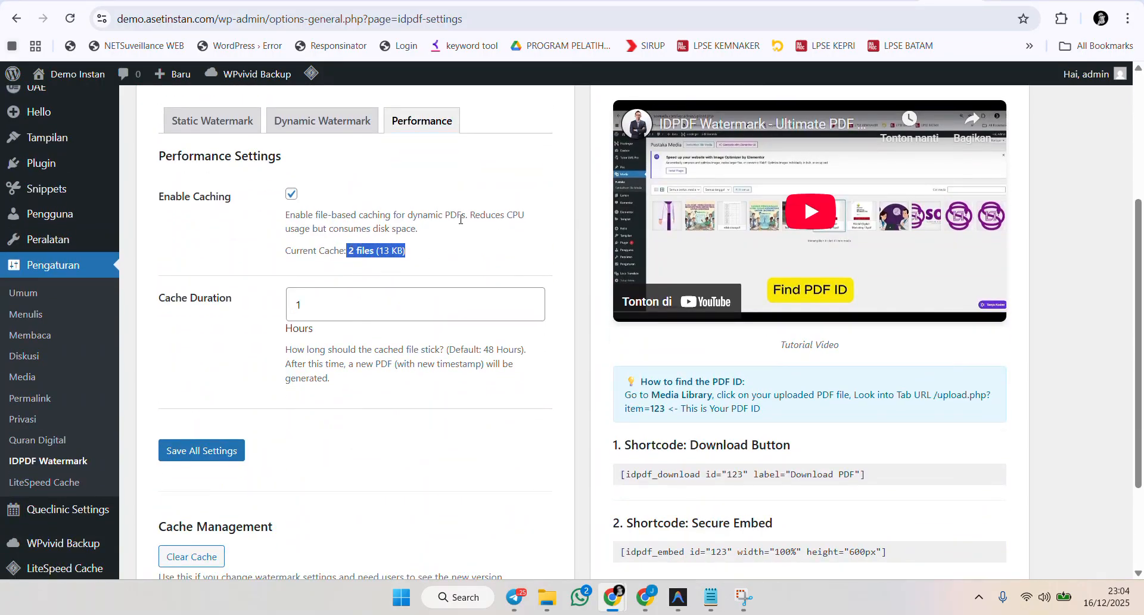
{"action": "scroll", "coordinate": [519, 279], "scroll_direction": "down", "scroll_amount": 2}
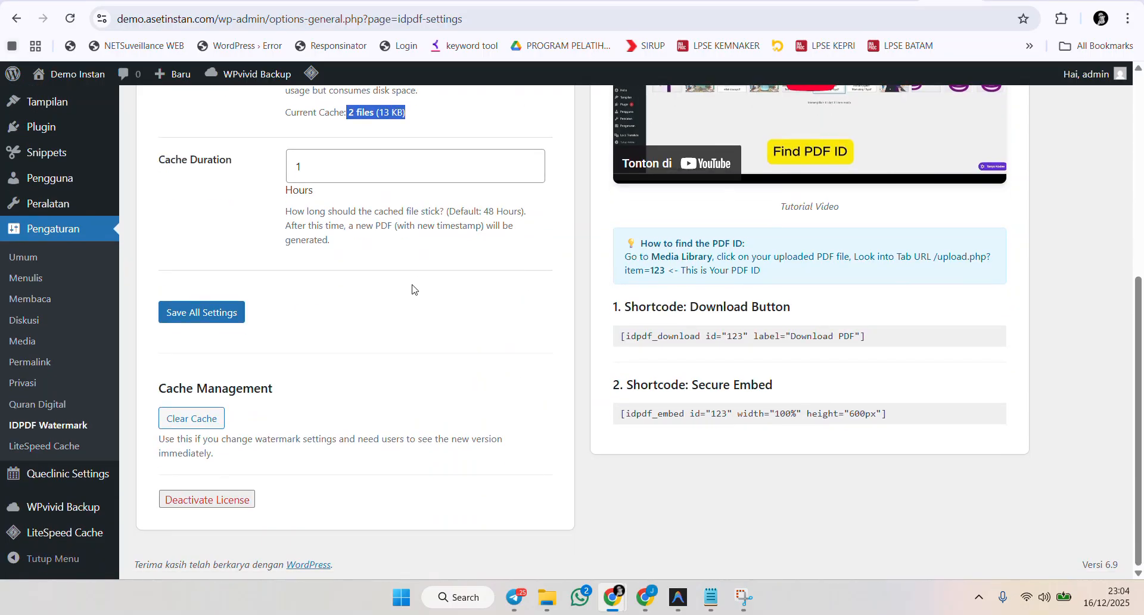
{"action": "scroll", "coordinate": [417, 289], "scroll_direction": "up", "scroll_amount": 2}
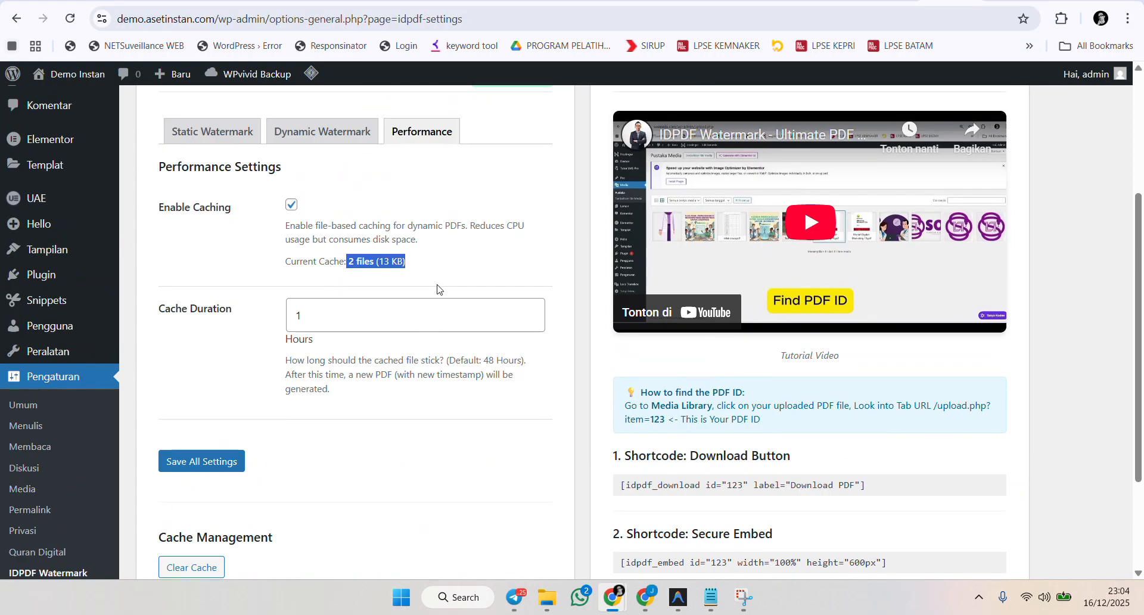
{"action": "scroll", "coordinate": [446, 411], "scroll_direction": "down", "scroll_amount": 1}
{"action": "scroll", "coordinate": [451, 409], "scroll_direction": "down", "scroll_amount": 1}
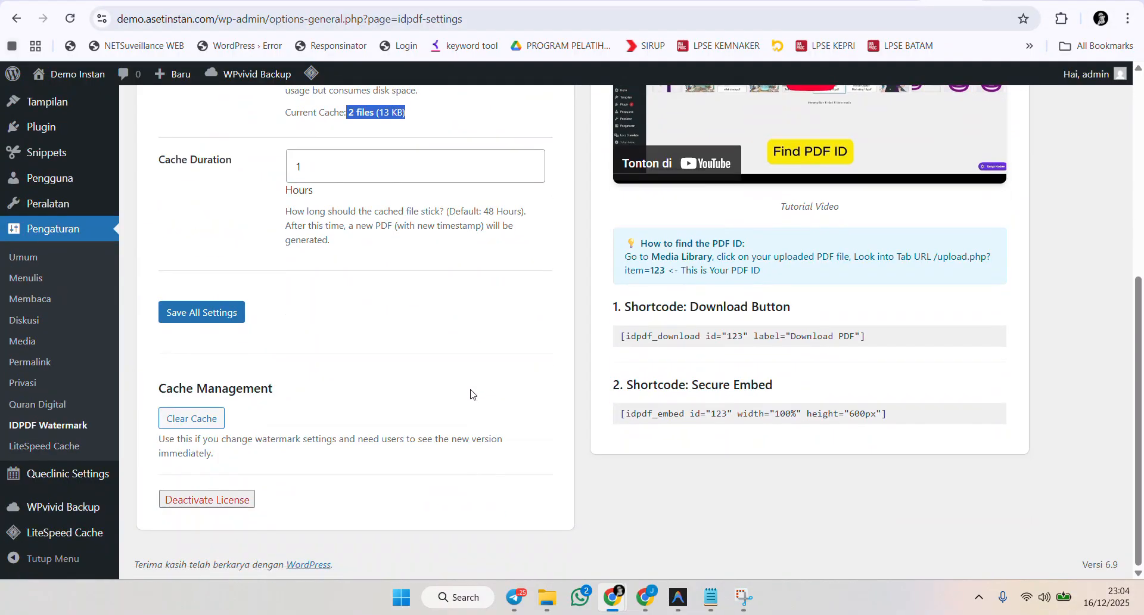
{"action": "scroll", "coordinate": [456, 393], "scroll_direction": "up", "scroll_amount": 1}
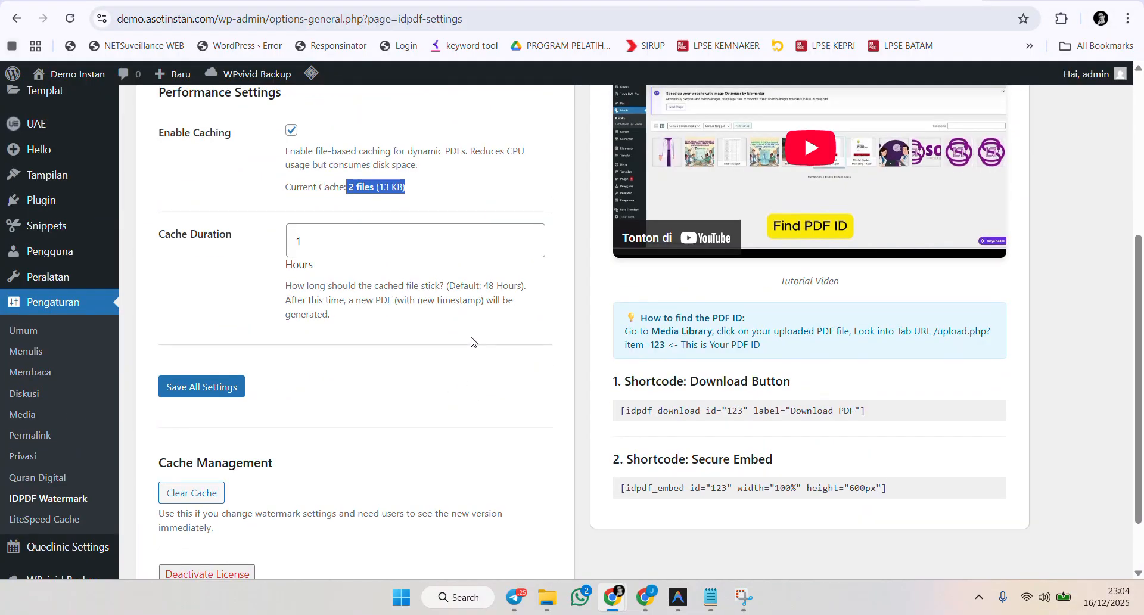
{"action": "left_click", "coordinate": [415, 196]}
{"action": "left_click_drag", "start_coordinate": [298, 244], "coordinate": [293, 239]}
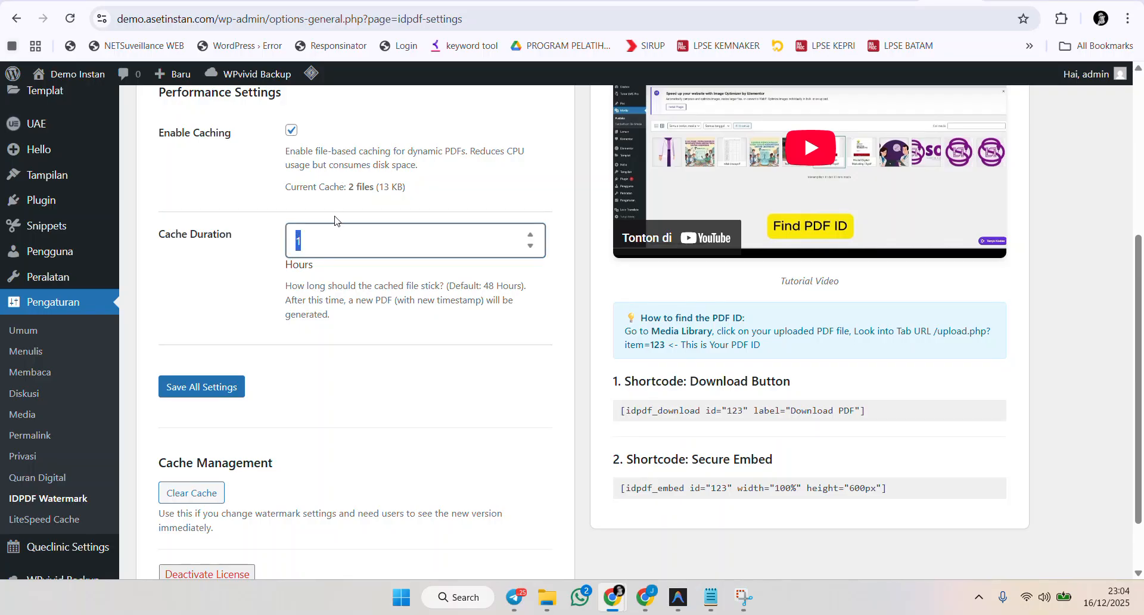
{"action": "left_click_drag", "start_coordinate": [349, 189], "coordinate": [426, 184]}
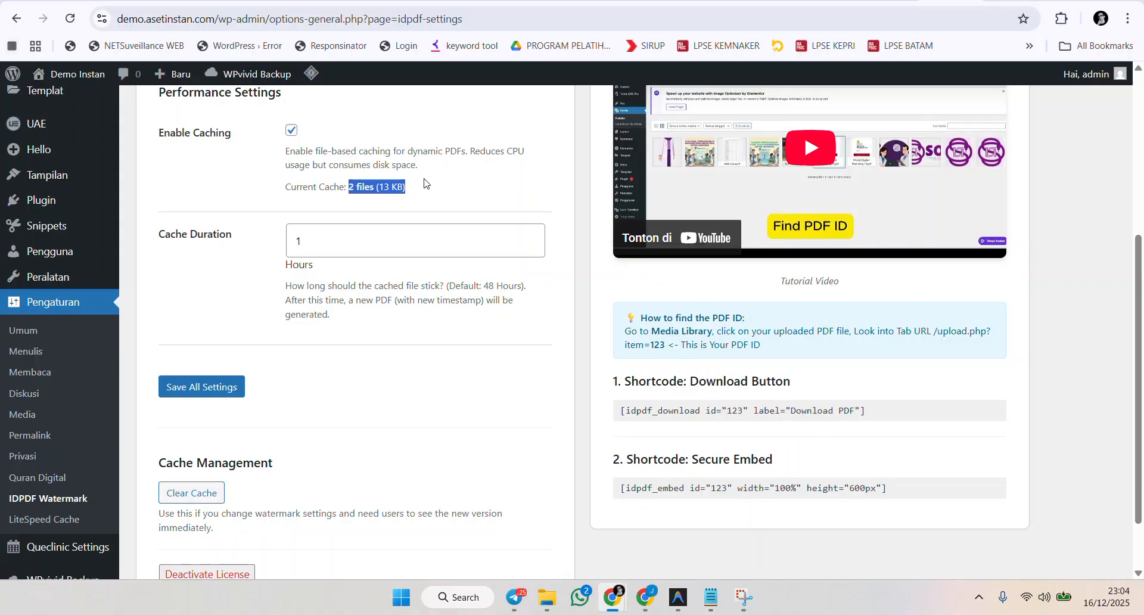
{"action": "left_click_drag", "start_coordinate": [486, 286], "coordinate": [497, 286]}
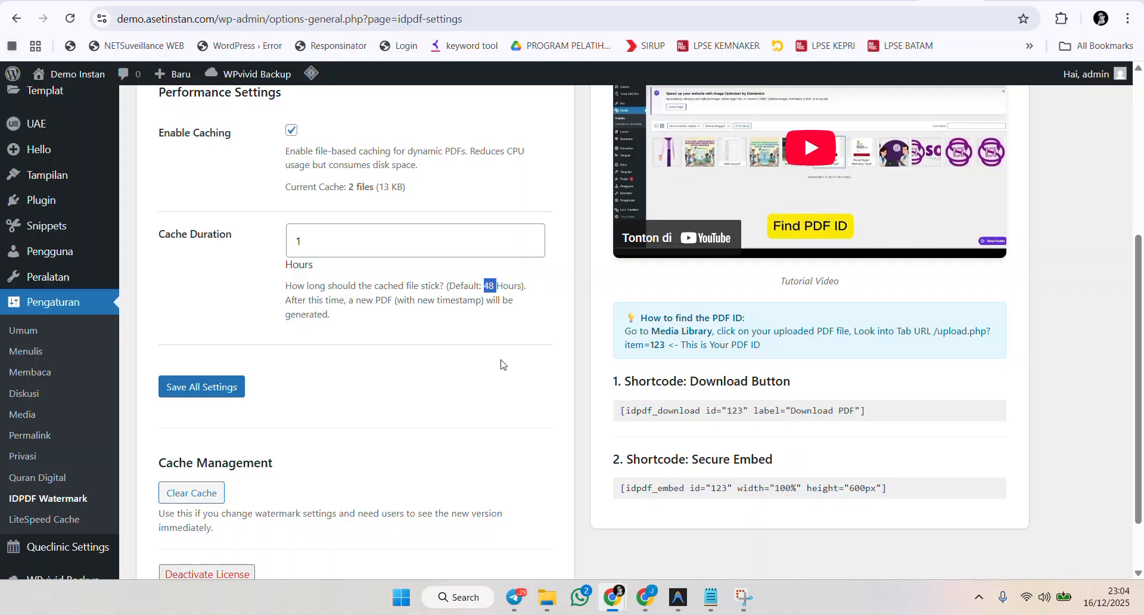
{"action": "scroll", "coordinate": [592, 390], "scroll_direction": "up", "scroll_amount": 5}
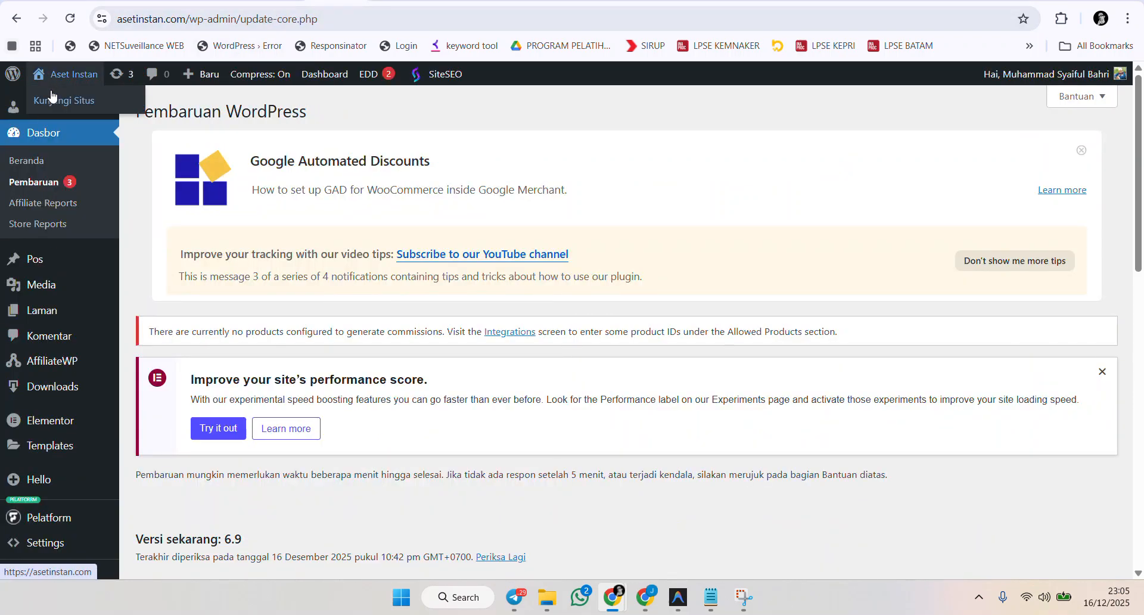
Open the Aset Instan storefront and scroll to the IDPDF Watermark product listing.
{"action": "left_click", "coordinate": [52, 97]}
{"action": "scroll", "coordinate": [704, 188], "scroll_direction": "down", "scroll_amount": 5}
{"action": "scroll", "coordinate": [705, 188], "scroll_direction": "down", "scroll_amount": 12}
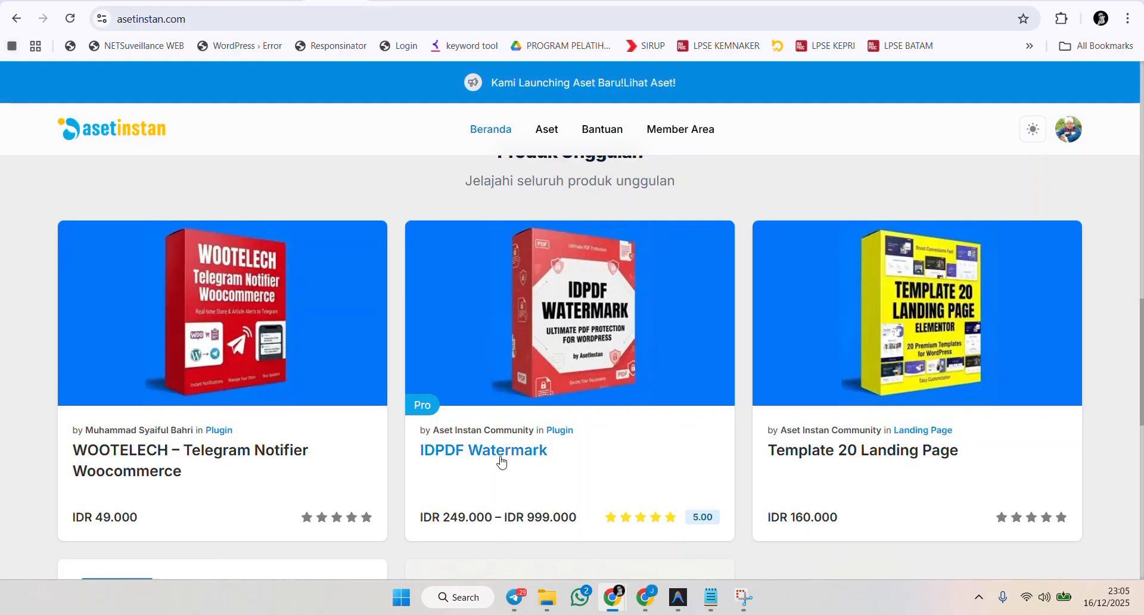
Open the IDPDF Watermark product page and compare its licence options, selecting 3 Domain - Lifetime.
{"action": "left_click", "coordinate": [501, 463]}
{"action": "scroll", "coordinate": [657, 248], "scroll_direction": "down", "scroll_amount": 1}
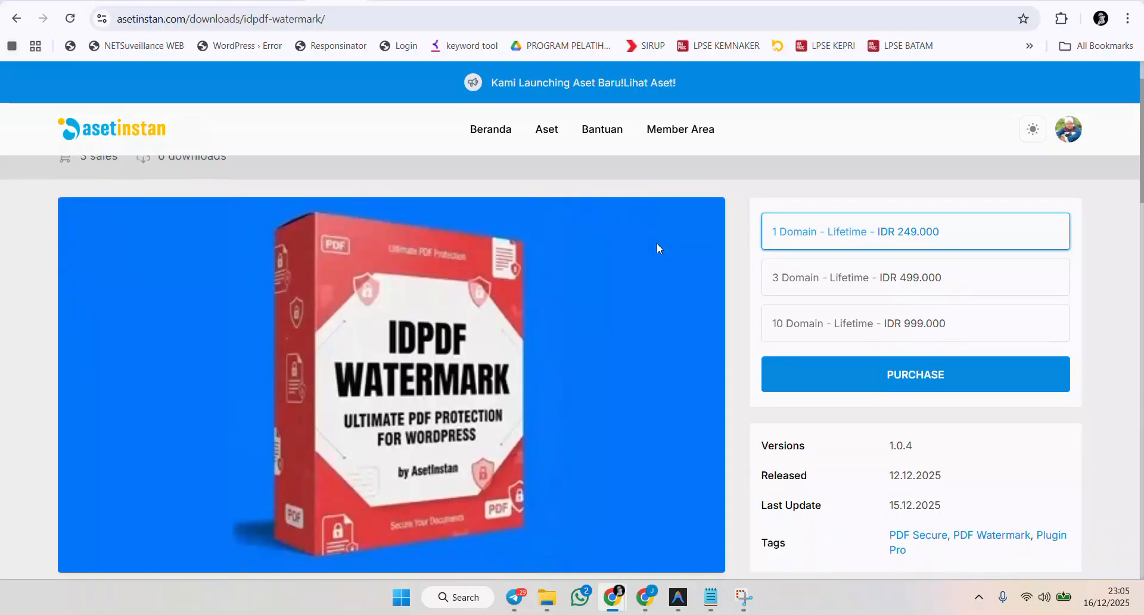
{"action": "left_click", "coordinate": [977, 272]}
{"action": "left_click", "coordinate": [965, 321]}
{"action": "scroll", "coordinate": [1104, 254], "scroll_direction": "down", "scroll_amount": 1}
{"action": "left_click", "coordinate": [1008, 213]}
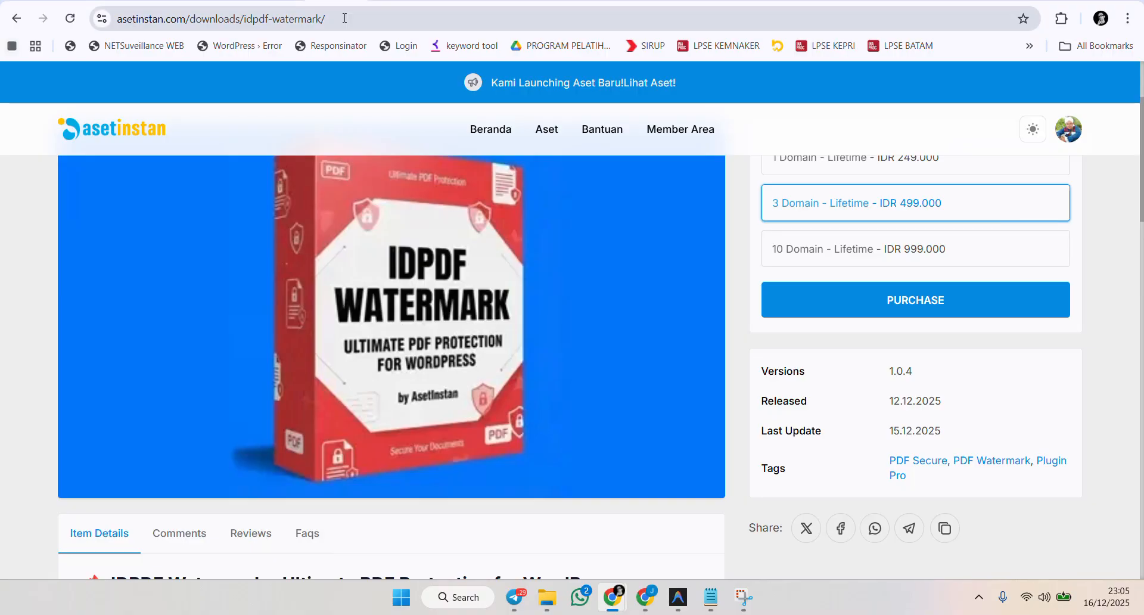
Copy the product page address, open it in the other browser window, and purchase the 3 Domain - Lifetime licence.
{"action": "key", "text": "ctrl+l"}
{"action": "key", "text": "ctrl+c"}
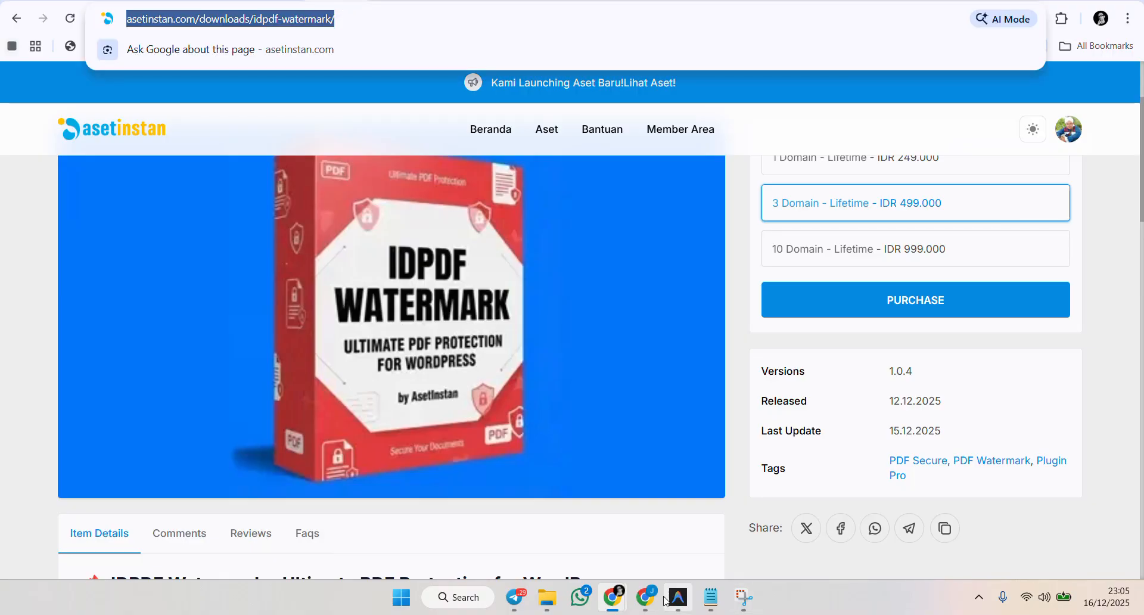
{"action": "left_click", "coordinate": [645, 596]}
{"action": "left_click", "coordinate": [577, 499]}
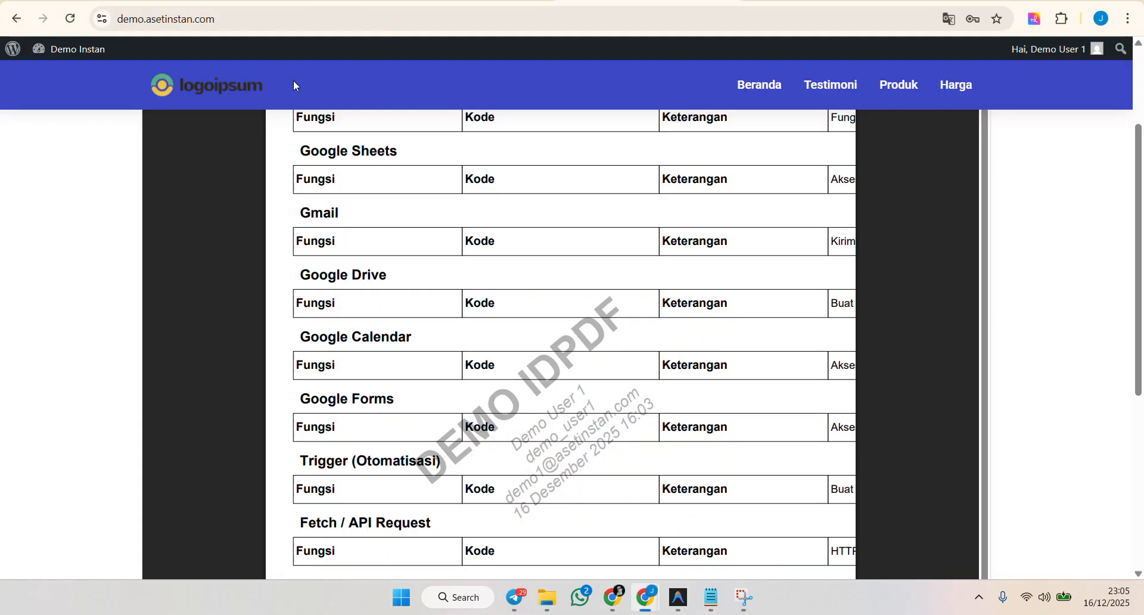
{"action": "left_click", "coordinate": [301, 18]}
{"action": "key", "text": "ctrl+v"}
{"action": "key", "text": "Return"}
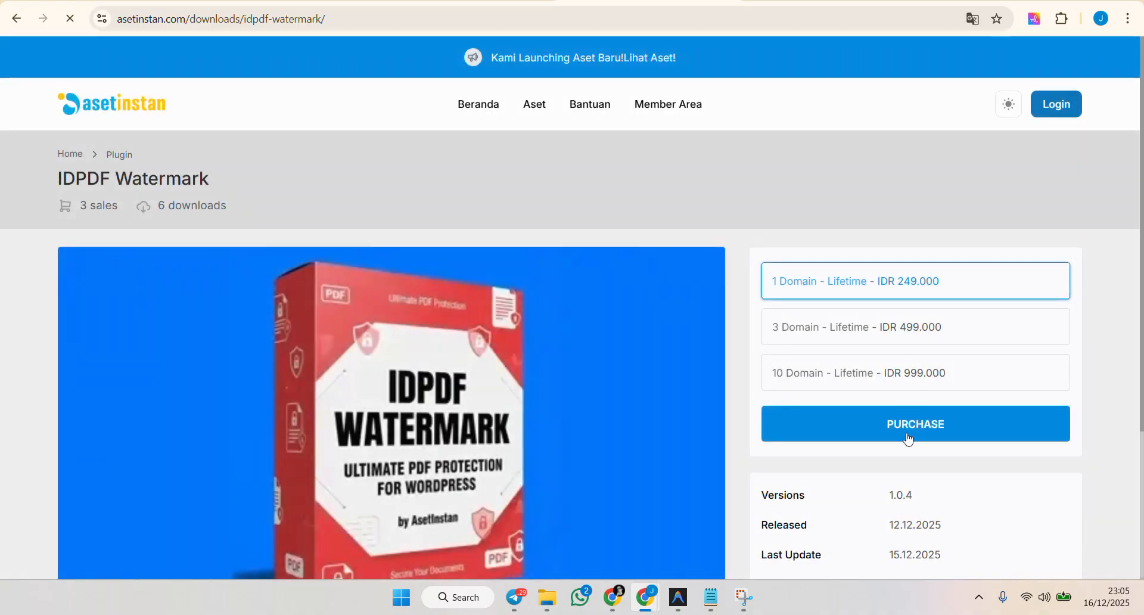
{"action": "left_click", "coordinate": [892, 320]}
{"action": "left_click", "coordinate": [898, 424]}
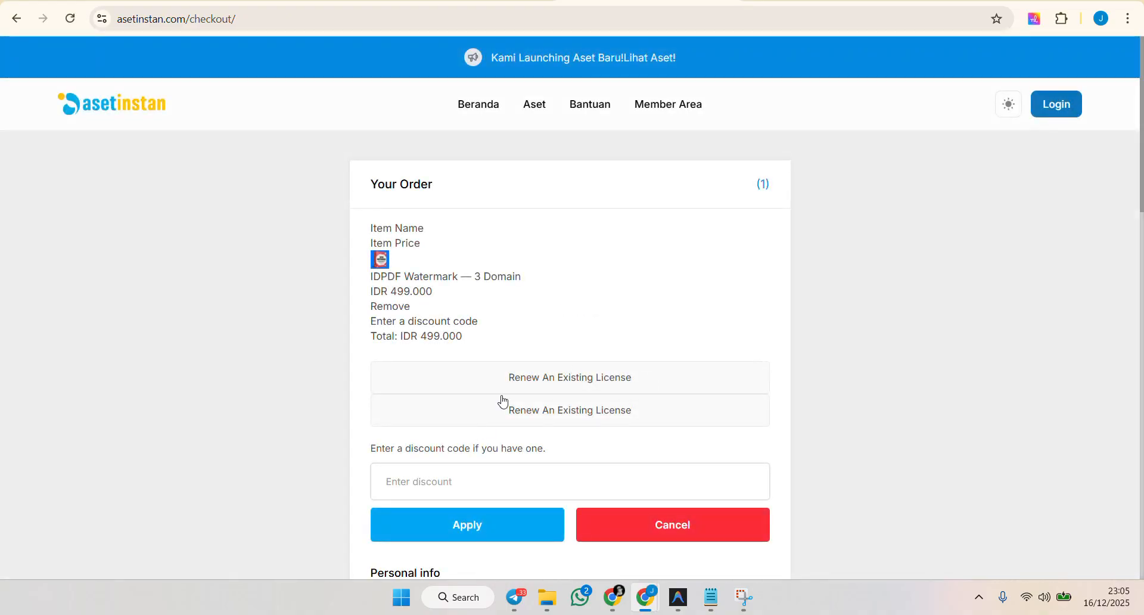
Enter the discount code DESEMBERKELABU at checkout and apply it.
{"action": "scroll", "coordinate": [503, 400], "scroll_direction": "down", "scroll_amount": 1}
{"action": "left_click", "coordinate": [501, 407]}
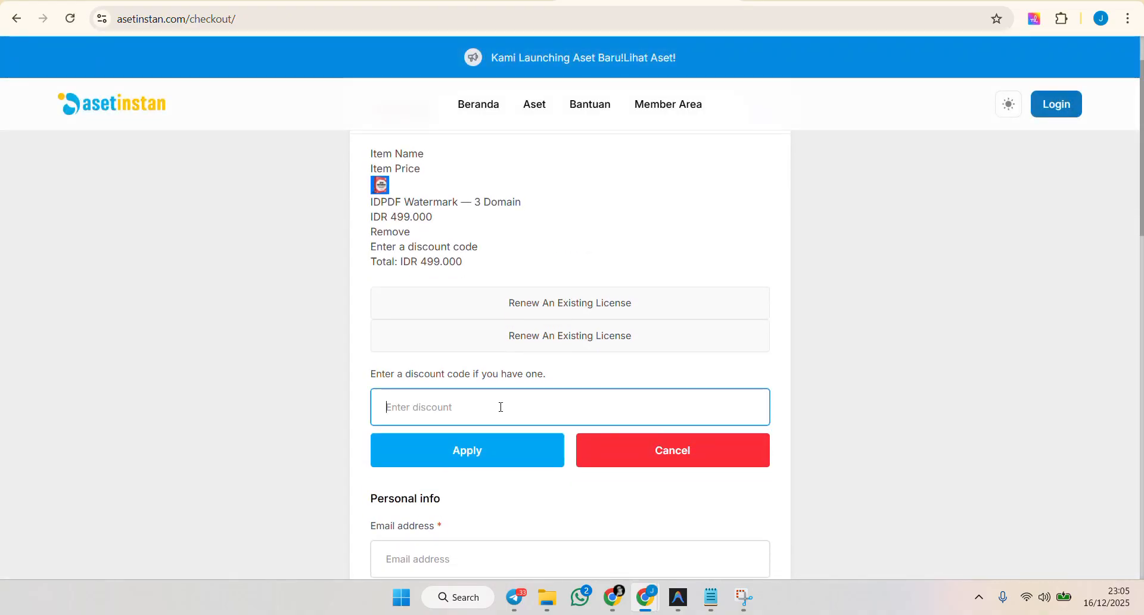
{"action": "type", "text": "DESEMBERK"}
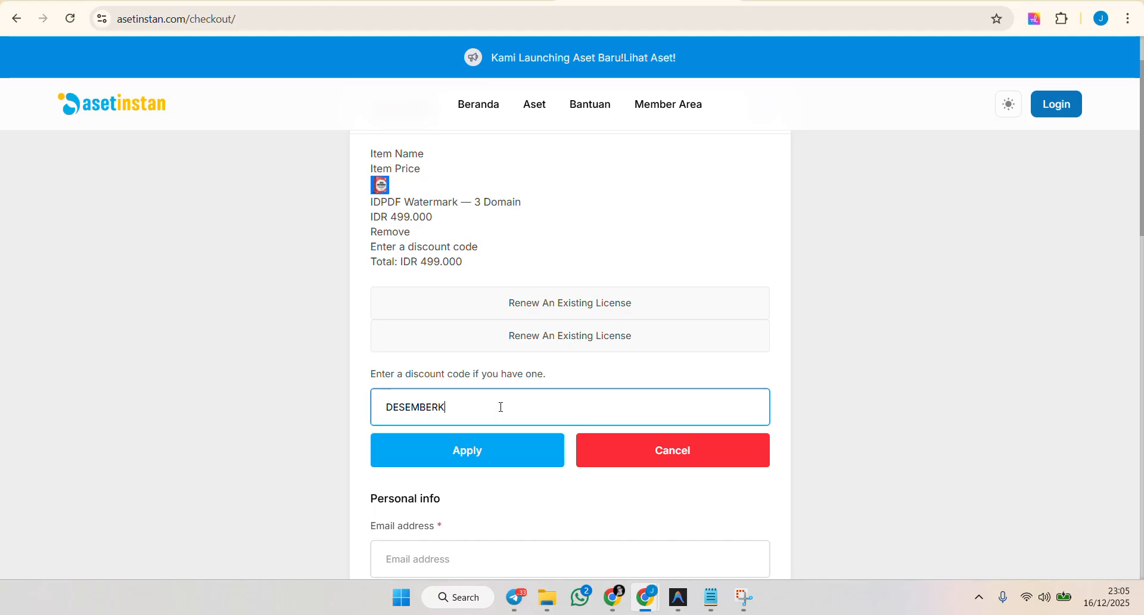
{"action": "type", "text": "ELABU"}
{"action": "left_click", "coordinate": [485, 454]}
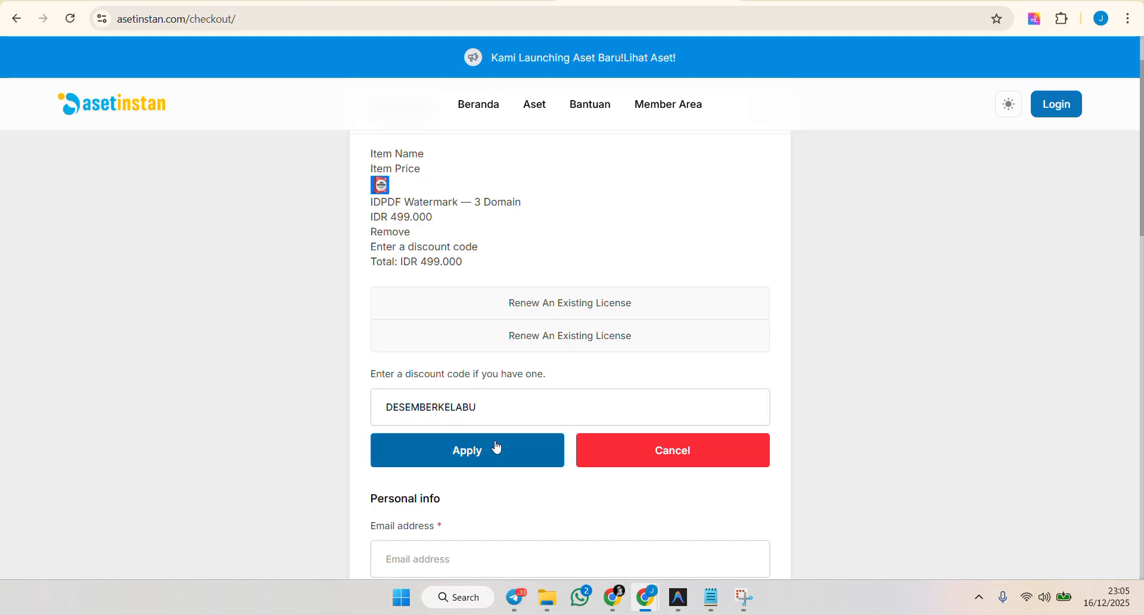